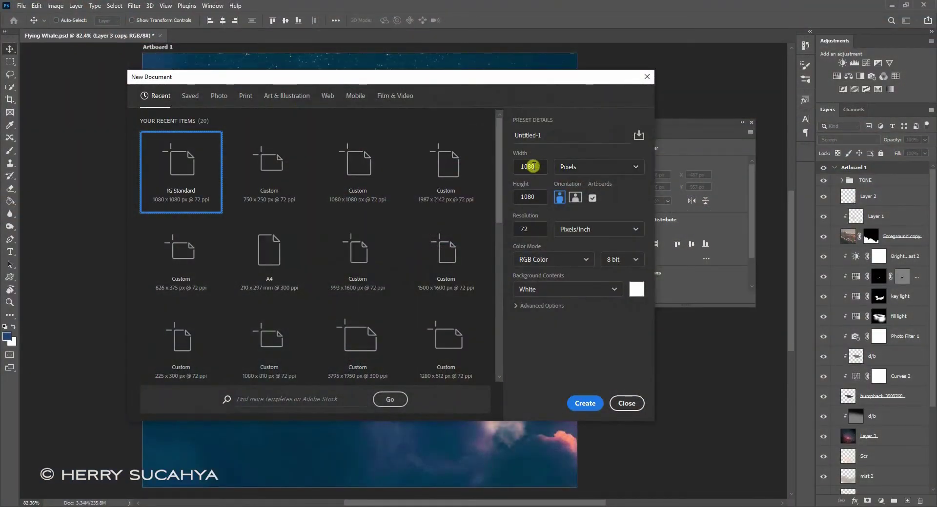
- Create a new 1080 x 1080 px artboard document at 72 pixels/inch with RGB colour and a white background
left_click(531, 198)
left_click(585, 407)
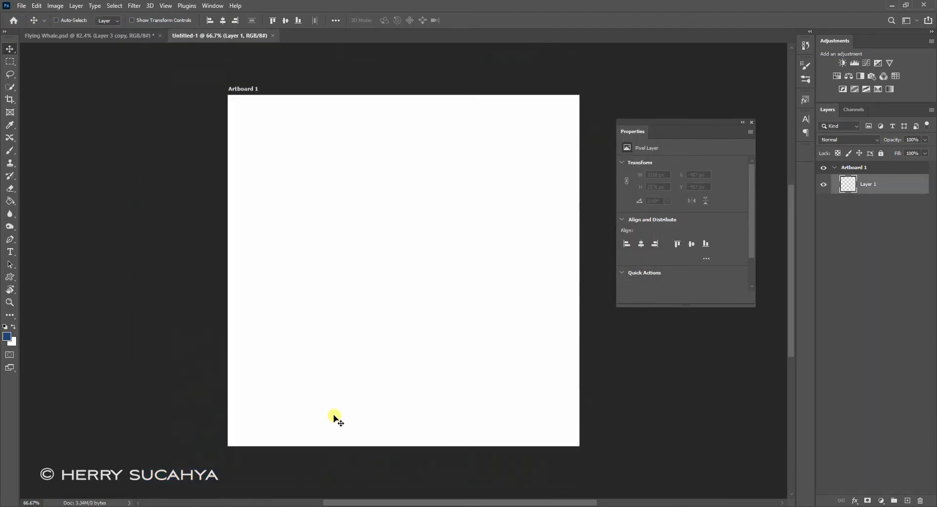
- Switch to Adobe Bridge, preview the cloud photo and place it in the new Photoshop document
left_click(362, 506)
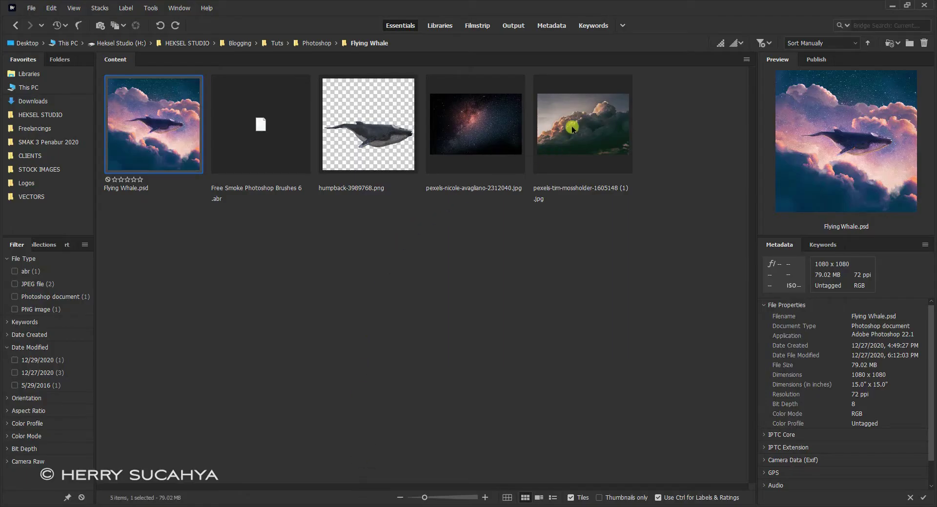
left_click(584, 139)
key("space")
key("space")
left_click_drag(591, 123, 430, 191)
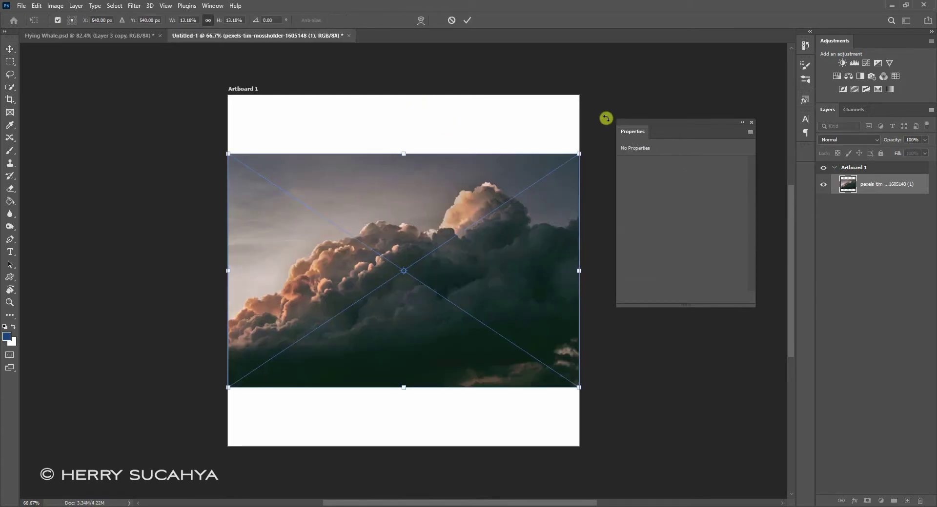
- Enlarge the placed cloud photo proportionally to 67.93% and position it so the clouds fill the artboard below a strip of sky
left_click_drag(577, 156, 783, 43)
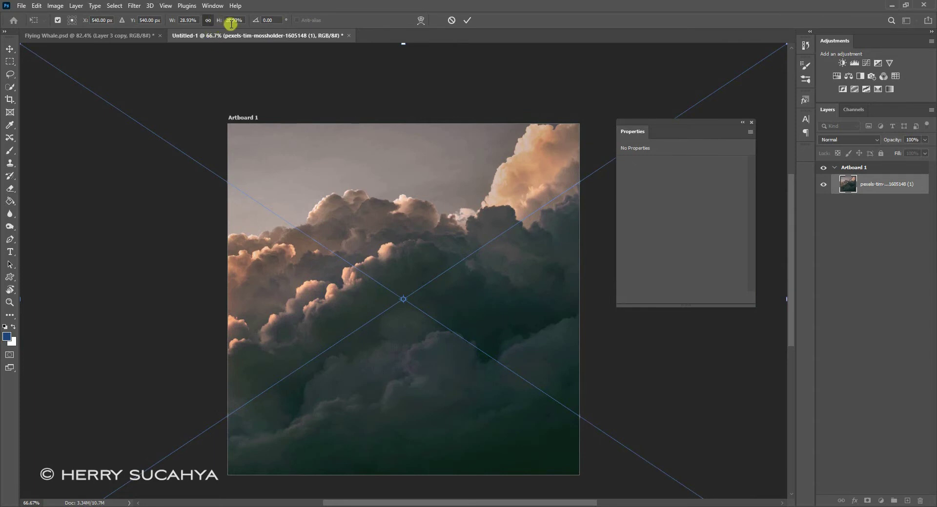
left_click_drag(219, 23, 259, 22)
left_click_drag(352, 213, 330, 245)
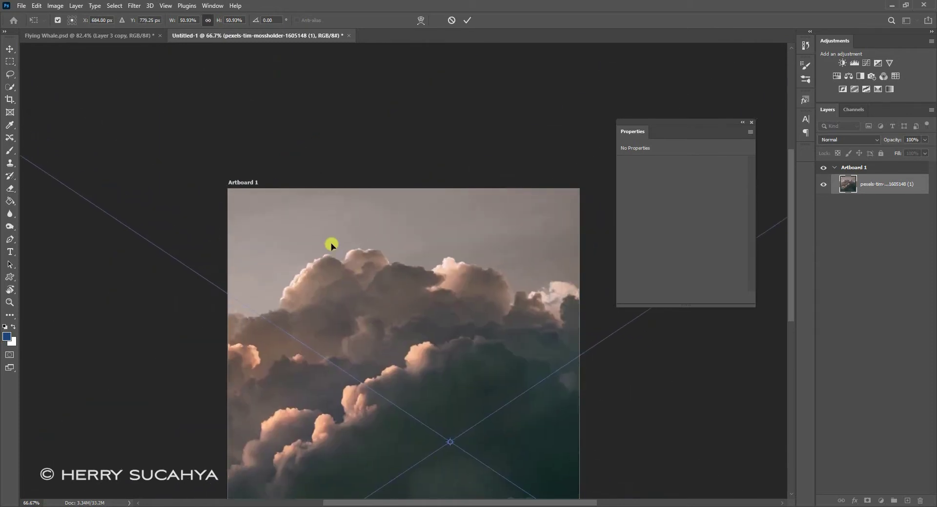
left_click_drag(219, 21, 258, 19)
left_click_drag(395, 297, 575, 293)
left_click_drag(473, 309, 393, 330)
left_click_drag(431, 248, 443, 256)
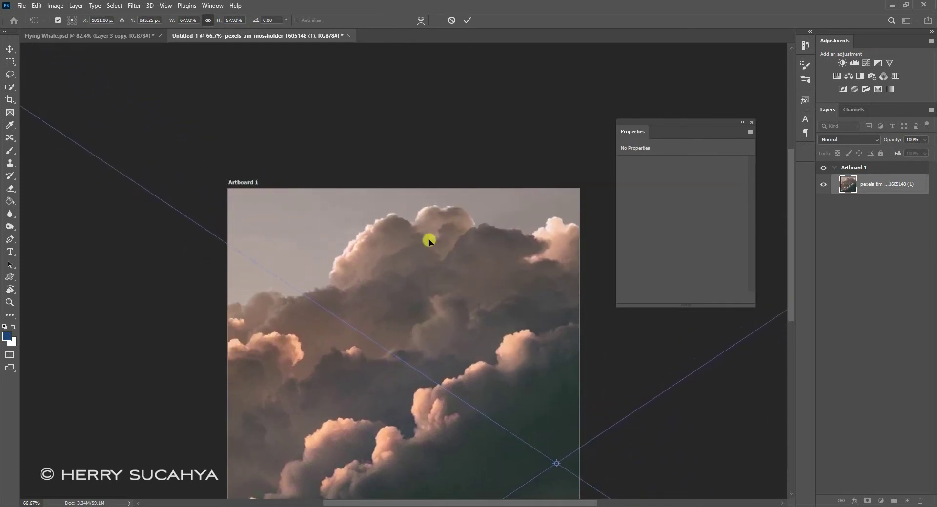
- Flip the cloud photo horizontally and reposition it to cover the whole artboard
left_click_drag(412, 308, 386, 188)
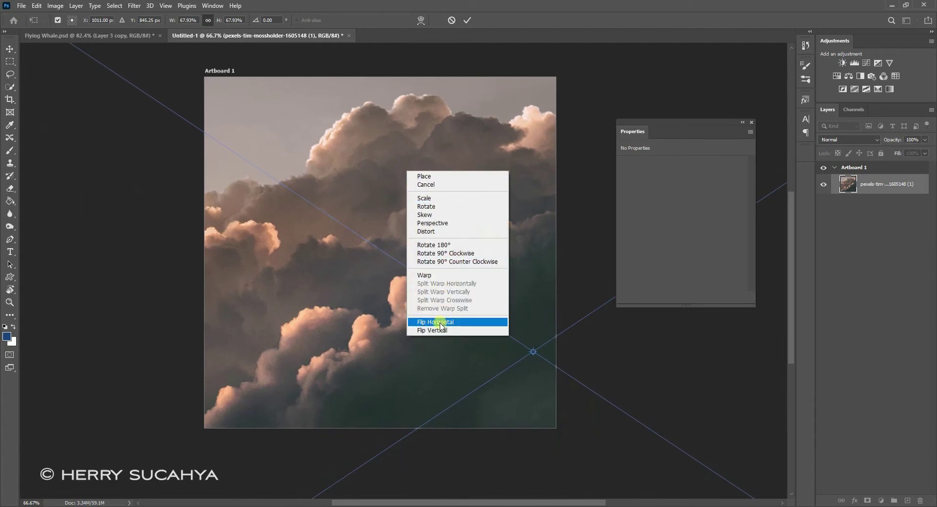
left_click_drag(456, 163, 268, 161)
left_click_drag(399, 131, 465, 157)
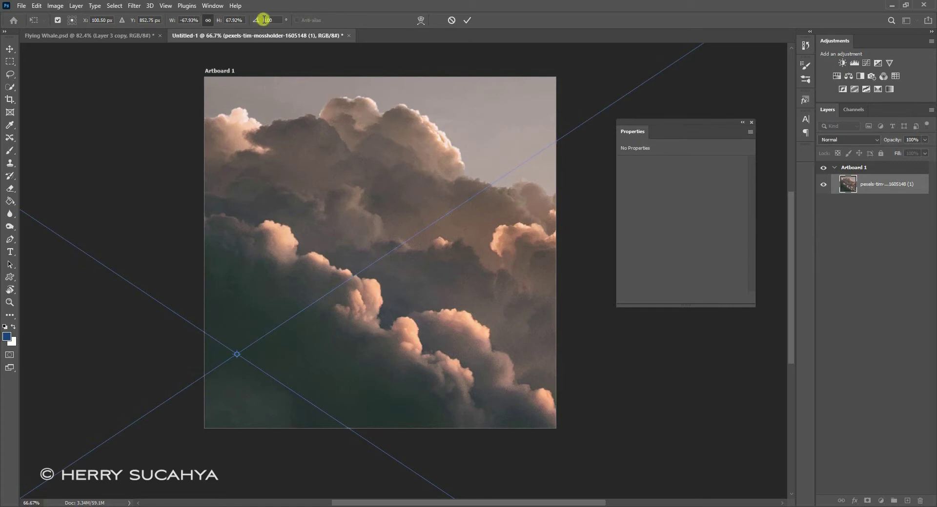
- Rotate the cloud photo to -6.08° and widen it, settling it at about X -2874 px, Y -1245 px
left_click_drag(257, 21, 182, 22)
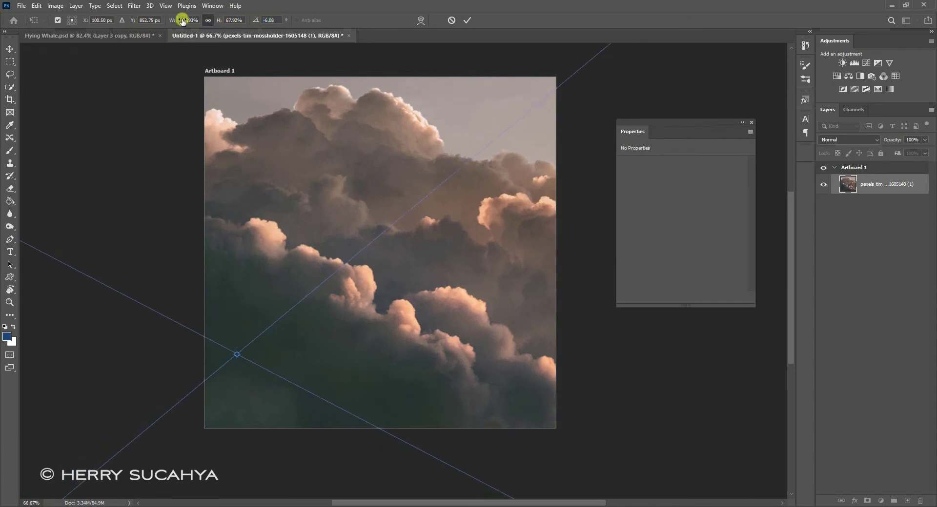
left_click(467, 19)
left_click_drag(368, 137, 347, 162)
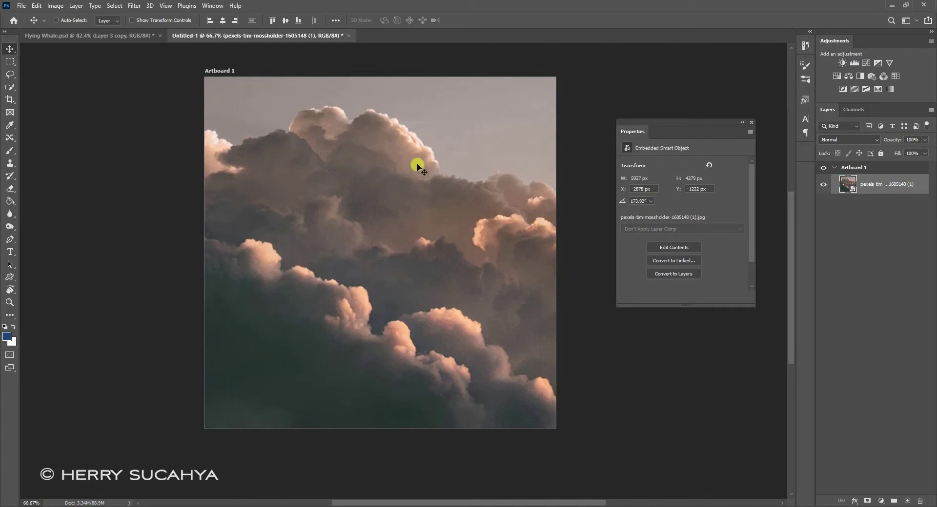
left_click_drag(433, 190, 434, 183)
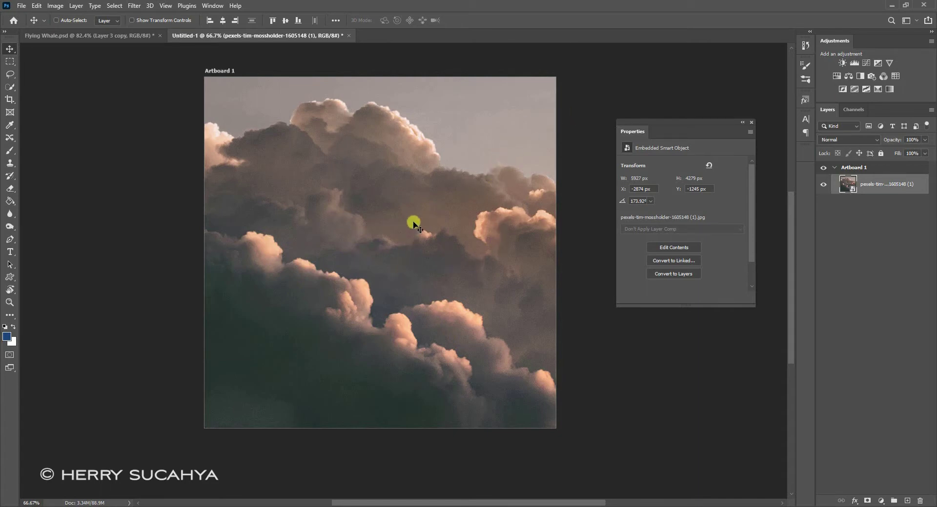
- Select the front cloud bank by quick-selecting the sky and clouds behind it and inverting the selection
left_click_drag(12, 89, 58, 98)
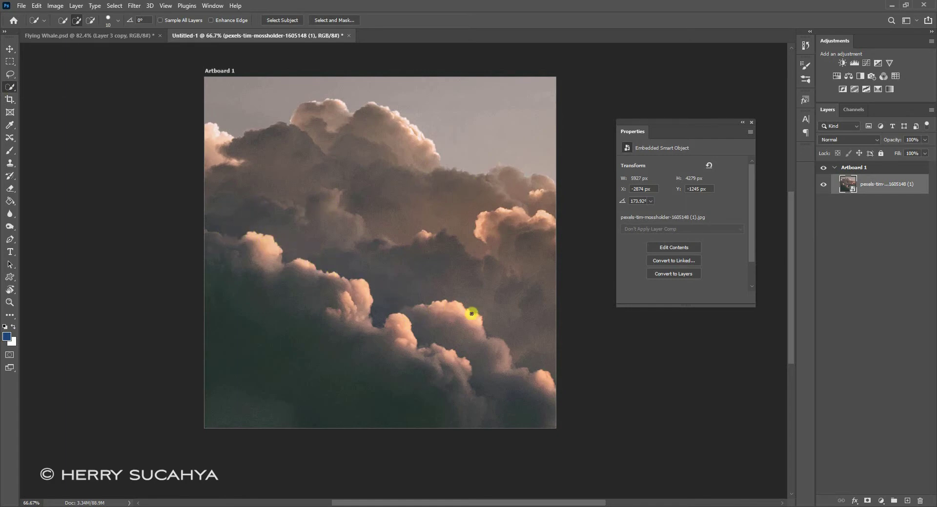
left_click_drag(269, 222, 437, 278)
mouse_move(521, 298)
left_mouse_down()
mouse_move(551, 139)
mouse_move(566, 99)
mouse_move(581, 86)
left_mouse_up()
left_click(114, 6)
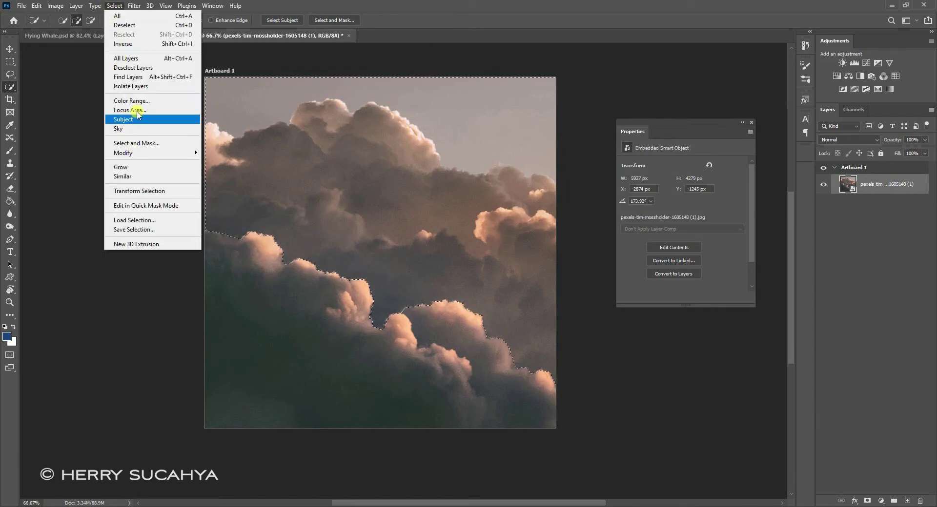
left_click(123, 44)
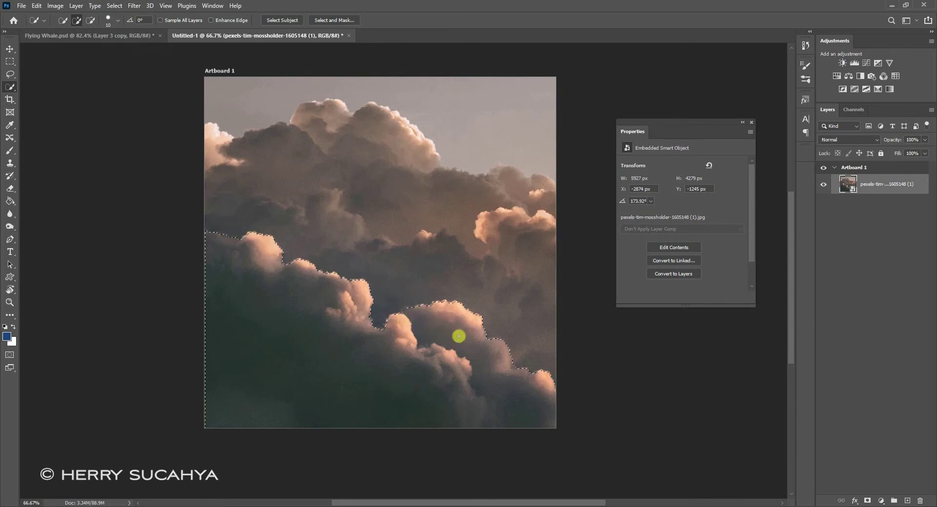
- Refine the front cloud selection in Select and Mask with a 4 px edge radius and output it as a layer mask
left_click(114, 5)
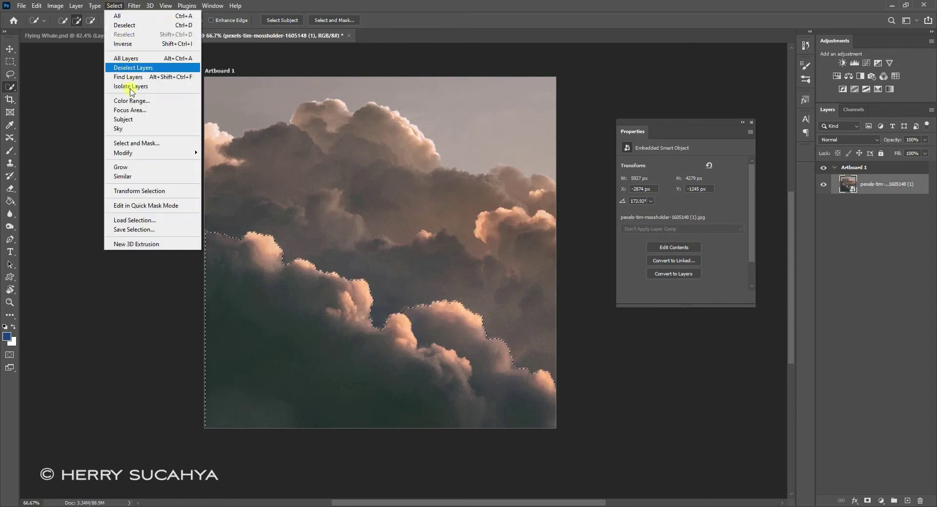
left_click(149, 143)
left_click_drag(396, 305, 437, 274)
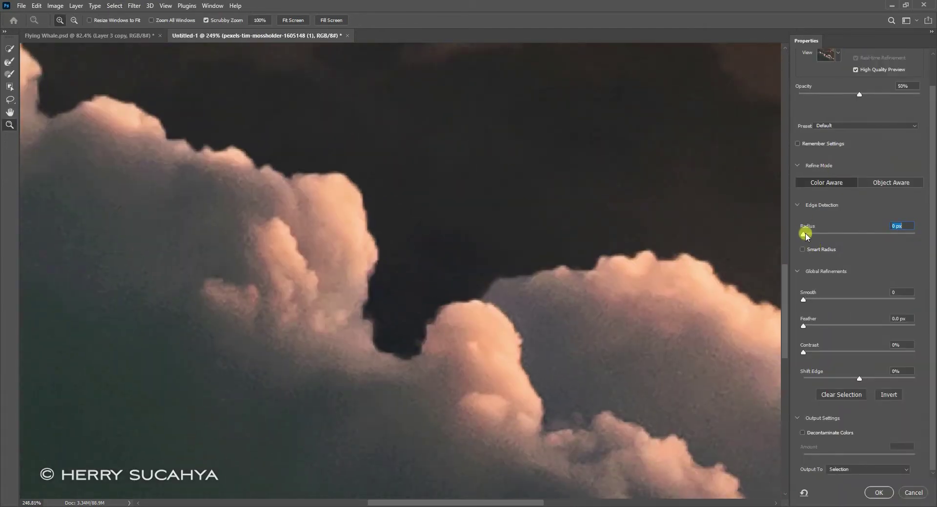
left_click_drag(806, 236, 824, 235)
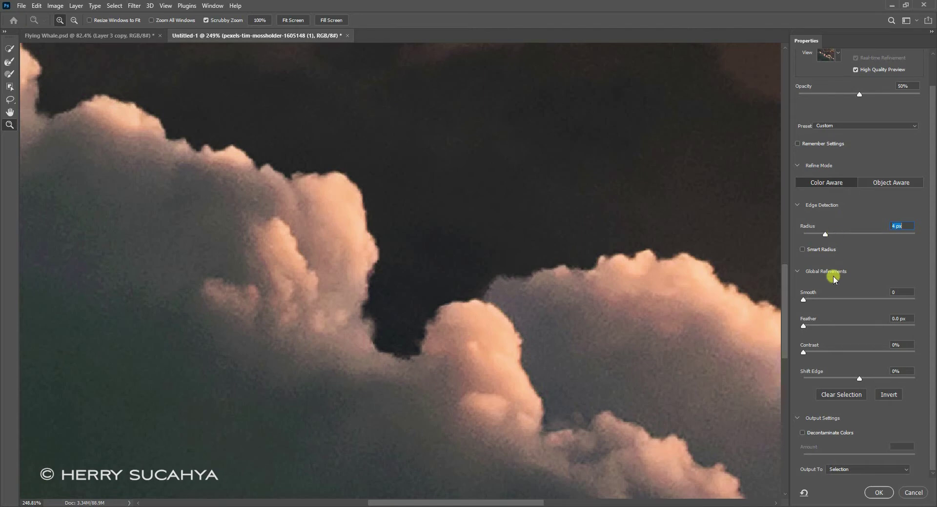
left_click(854, 470)
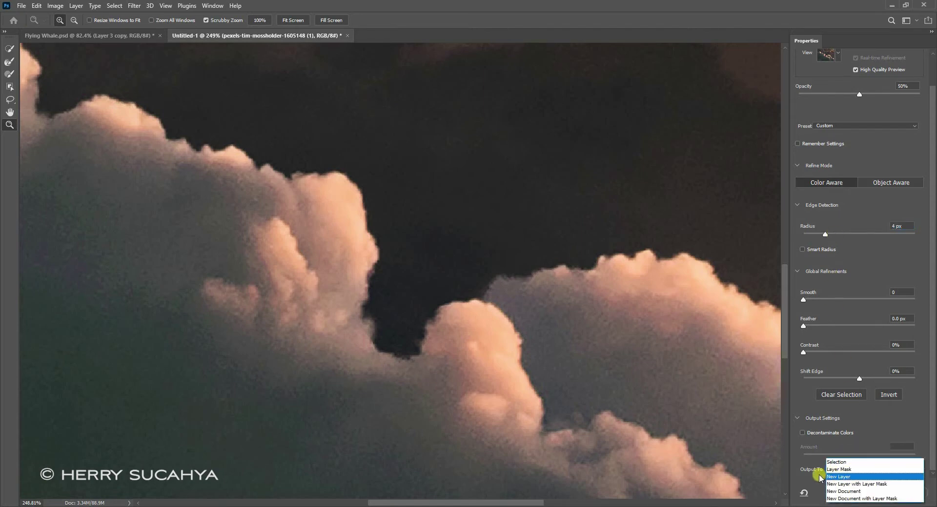
left_click(846, 470)
left_click(874, 493)
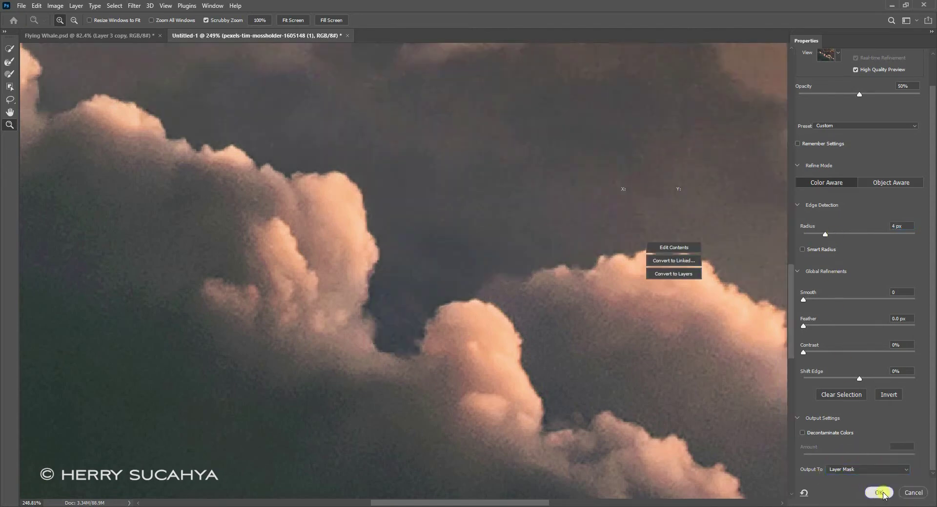
- Refine the cloud layer mask by contracting its edge with a Shift Edge of -55%
left_click_drag(460, 194, 394, 228)
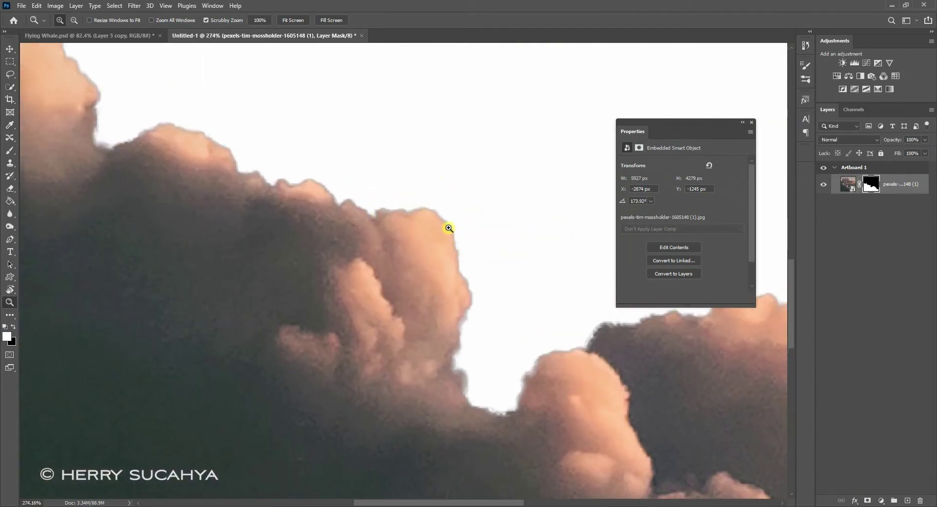
left_click_drag(276, 172, 379, 127)
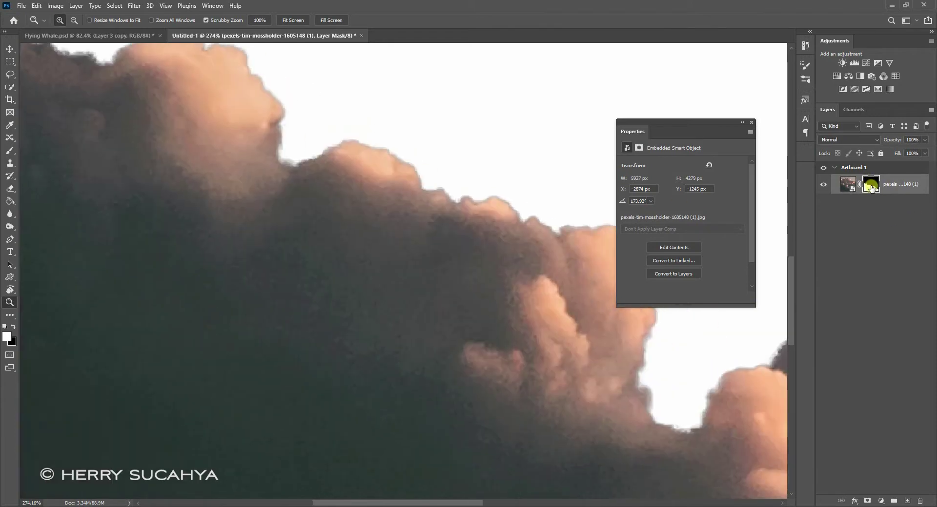
double_click(871, 186)
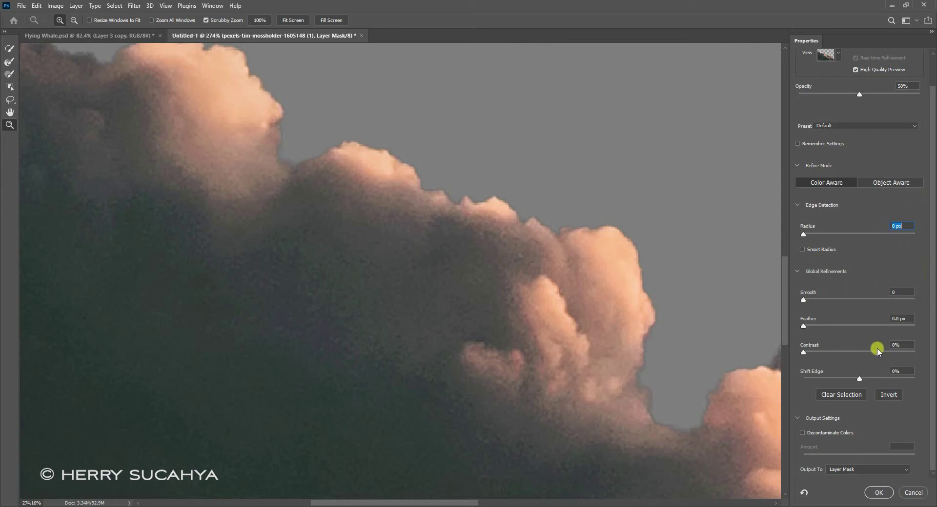
left_click(843, 381)
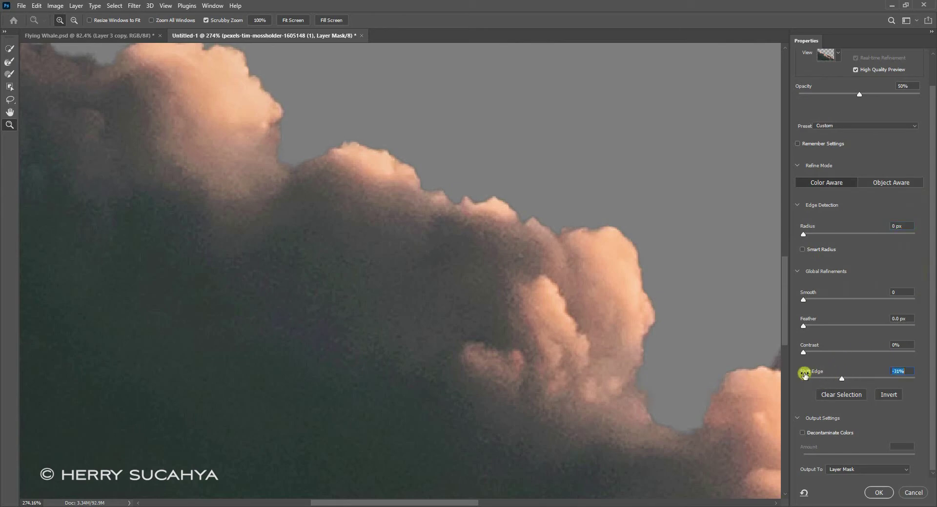
left_click_drag(835, 383, 833, 346)
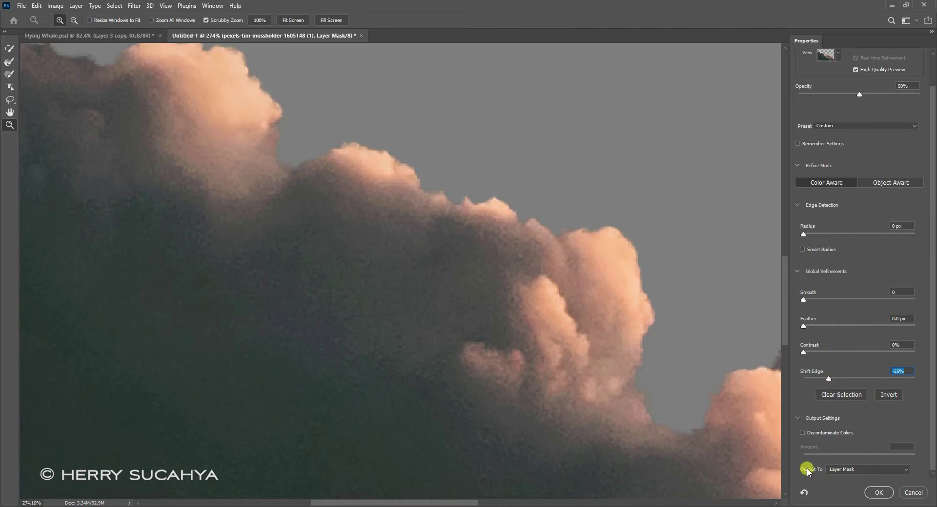
left_click(879, 493)
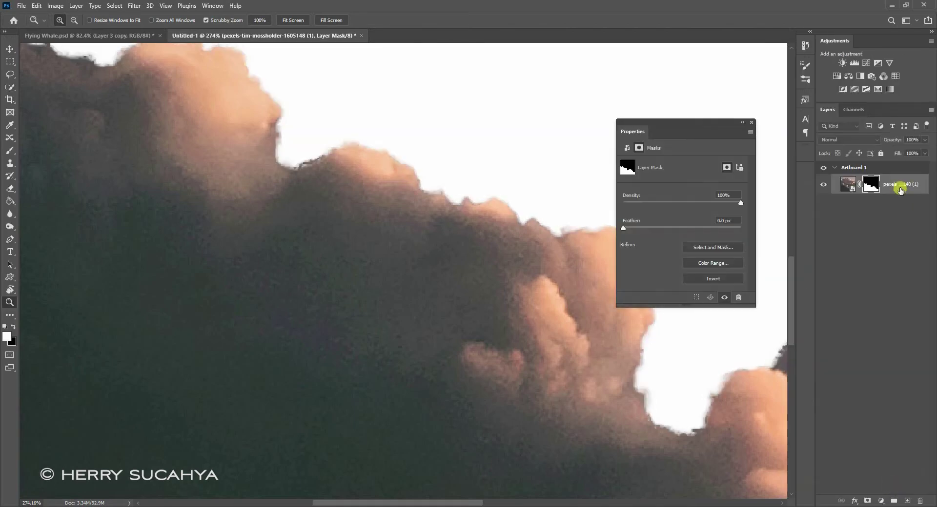
- Rename the masked cloud layer as Foreground
left_click_drag(516, 208, 408, 216)
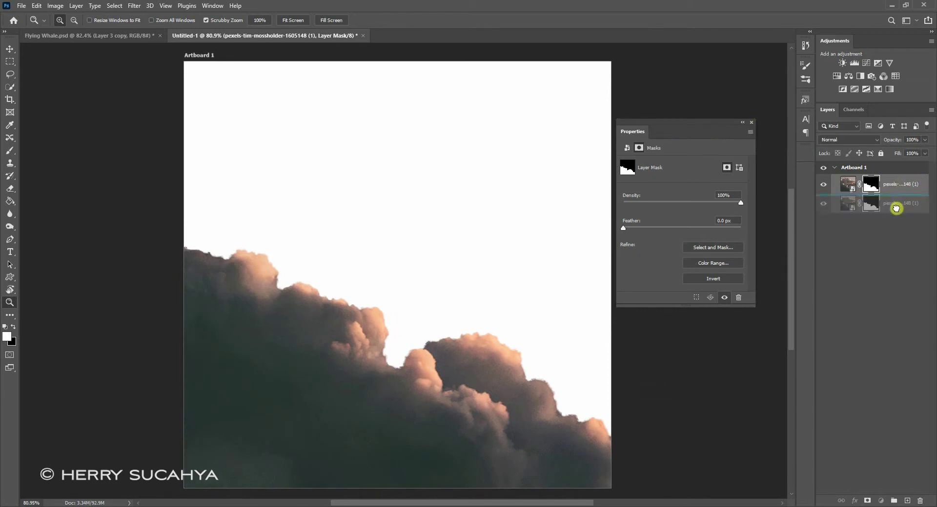
double_click(897, 184)
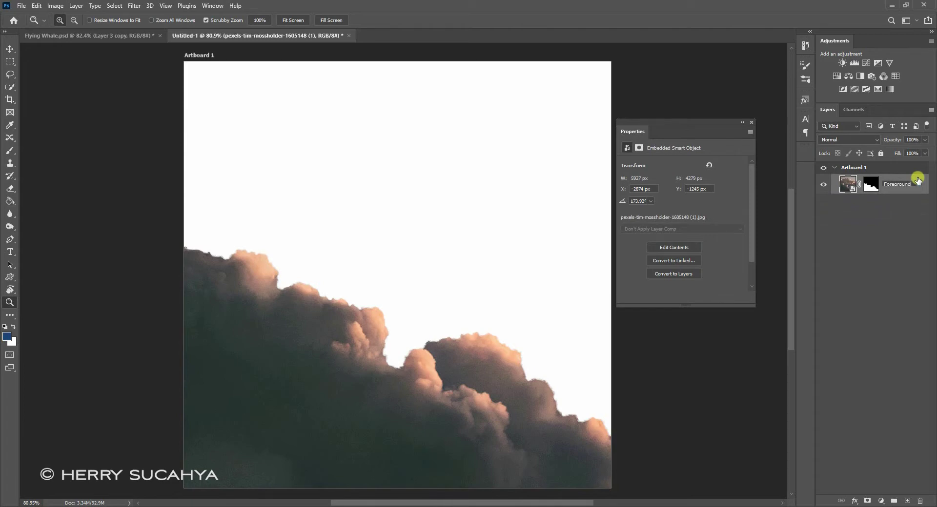
key("Return")
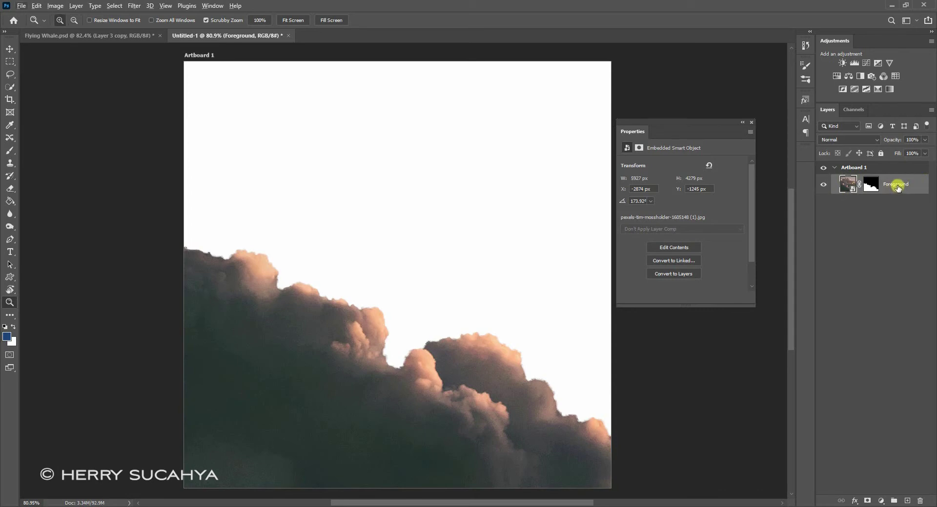
- Duplicate the Foreground layer, name the copy Background and move it below Foreground
left_click_drag(899, 190, 929, 157)
double_click(920, 184)
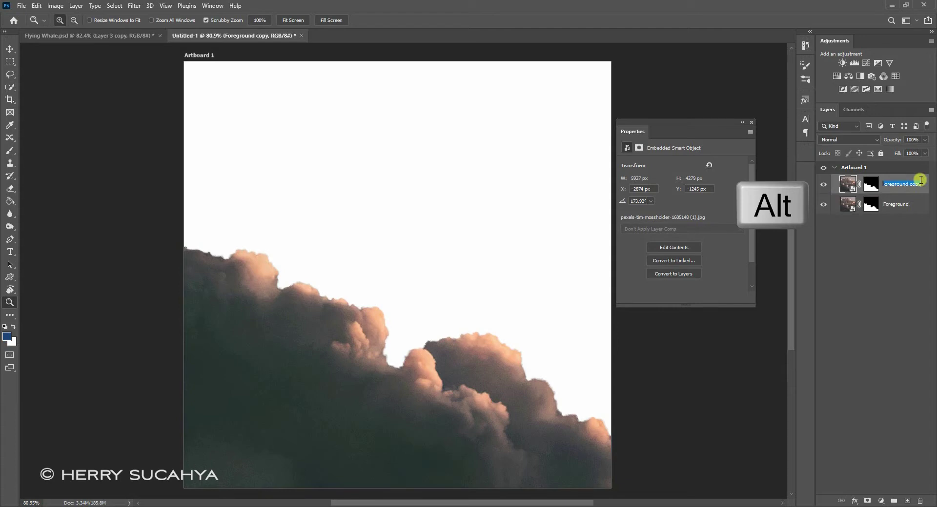
type("Background")
key("Return")
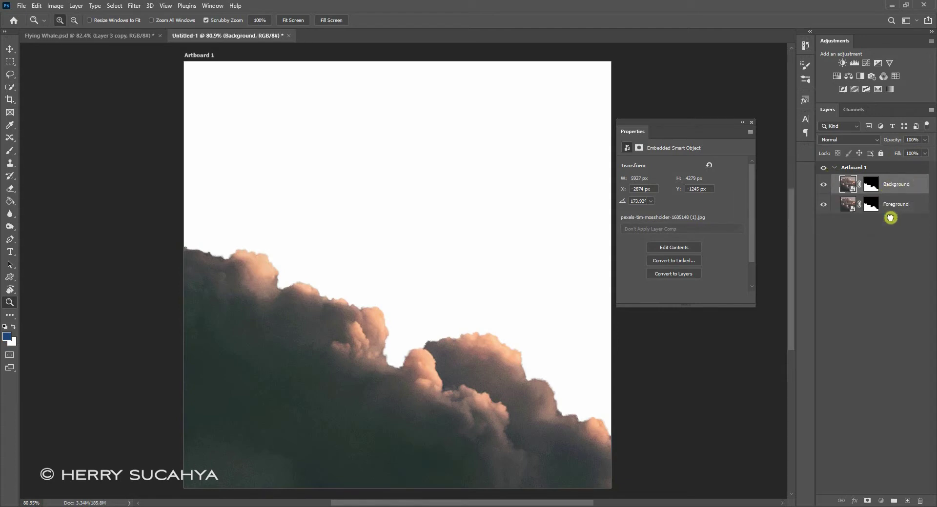
key("ctrl+bracketleft")
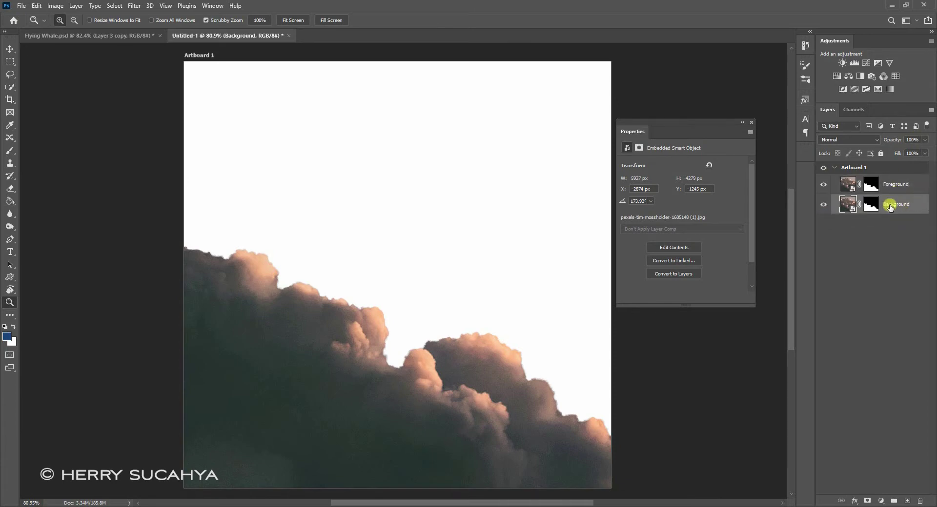
- Delete the layer mask from the Background layer
left_click(871, 205)
right_click(871, 205)
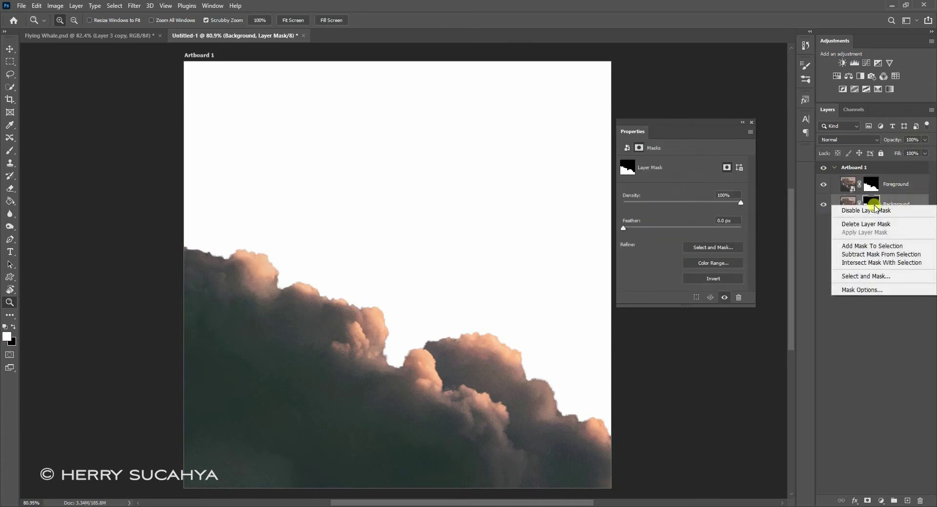
left_click(865, 226)
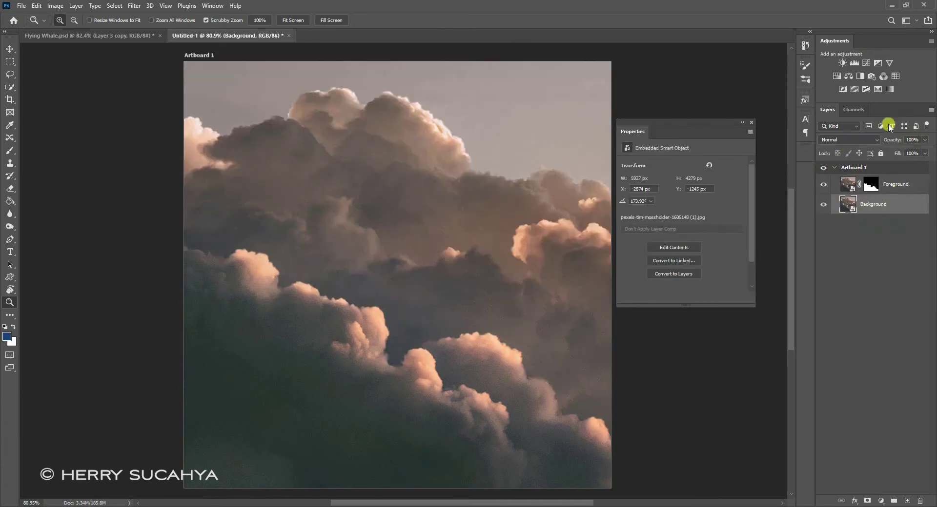
key("v")
left_click_drag(483, 189, 471, 188)
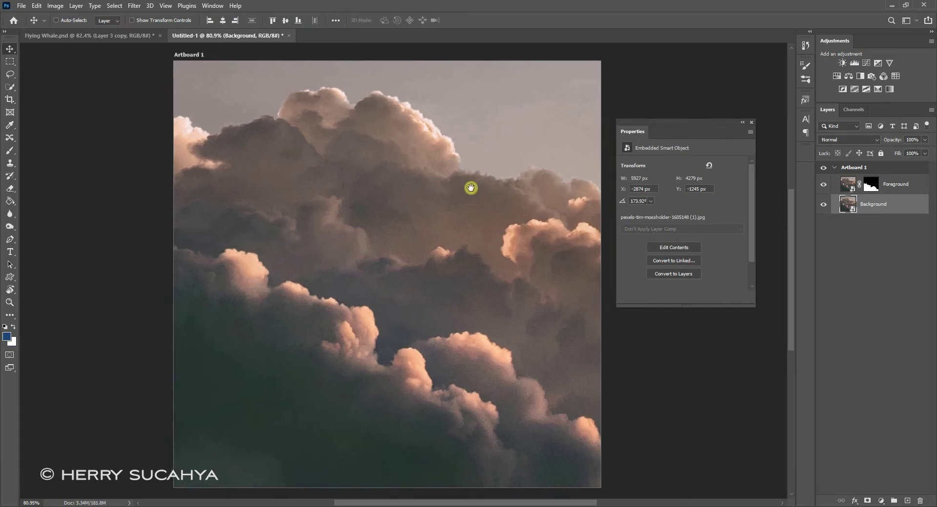
key("z")
scroll(479, 191, "down", 1)
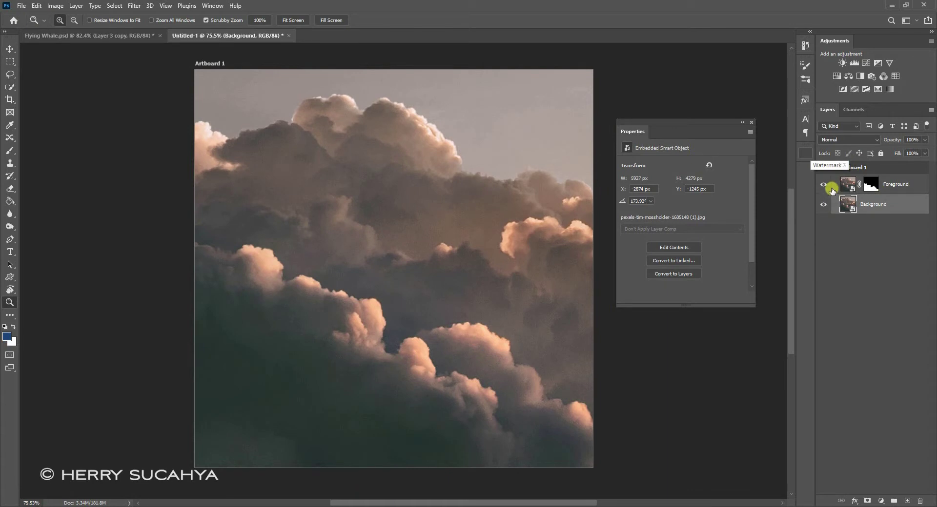
- Create a new layer named Mist between the Background and Foreground layers
left_click(899, 191)
key("v")
left_click_drag(483, 247, 431, 279)
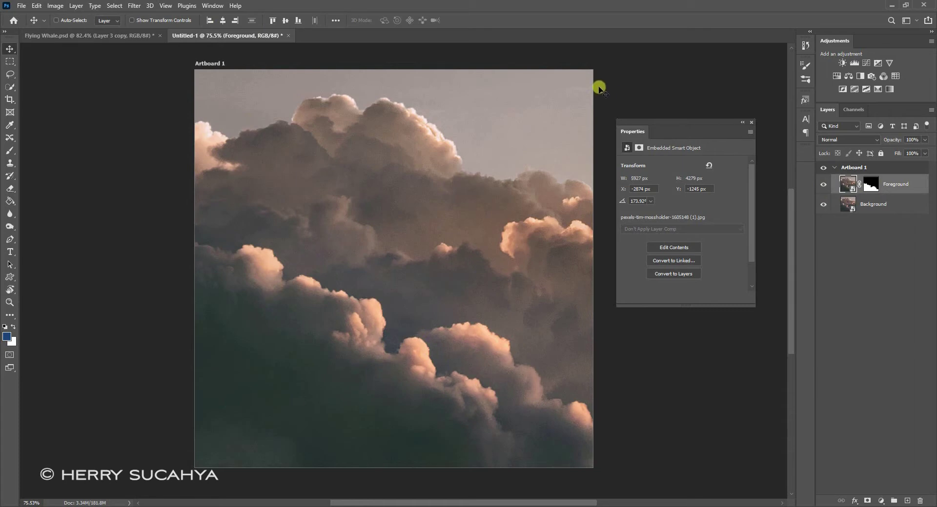
left_click(444, 125, "ctrl")
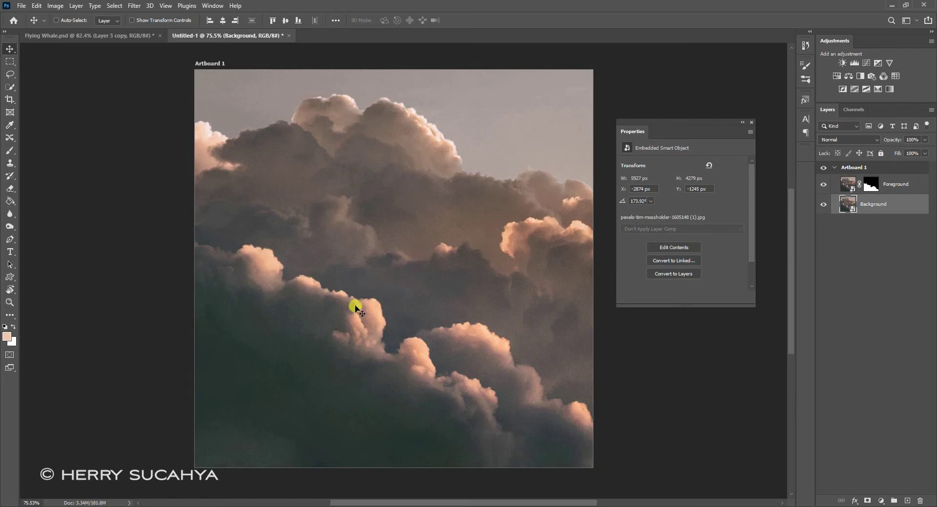
left_click(907, 501)
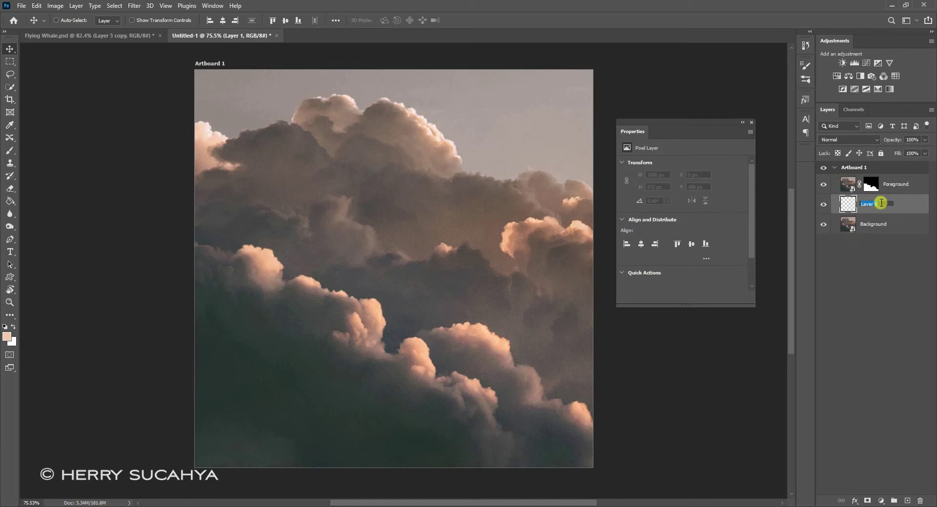
key("Return")
- Check the Free Smoke Photoshop Brushes 6 page on Brusheezy and choose that set's 4992 brush for the Brush tool
mouse_move(11, 154)
left_mouse_down()
mouse_move(42, 141)
mouse_move(48, 150)
left_mouse_up()
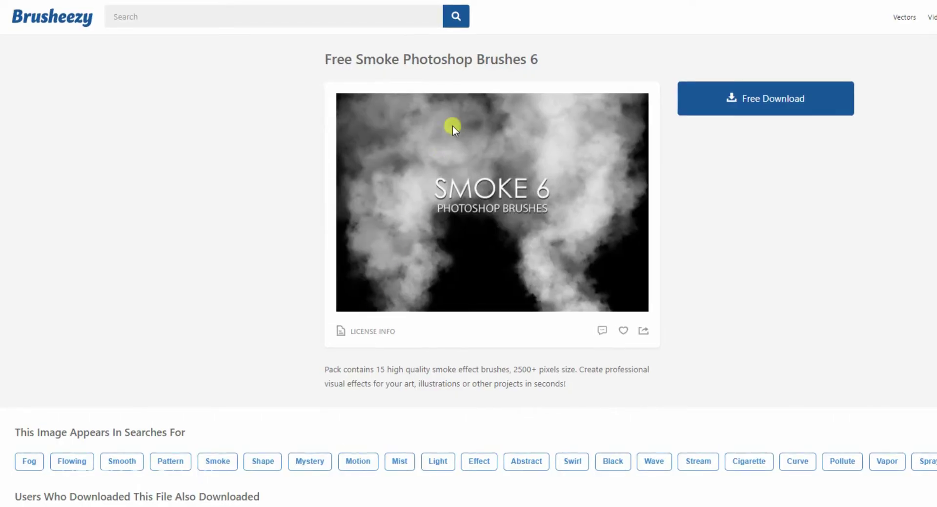
left_click_drag(335, 63, 554, 72)
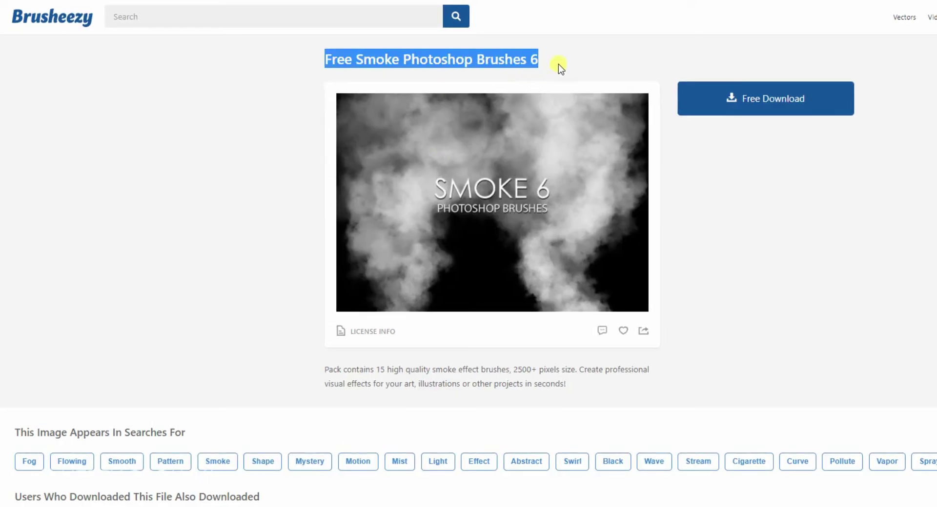
left_click(641, 240)
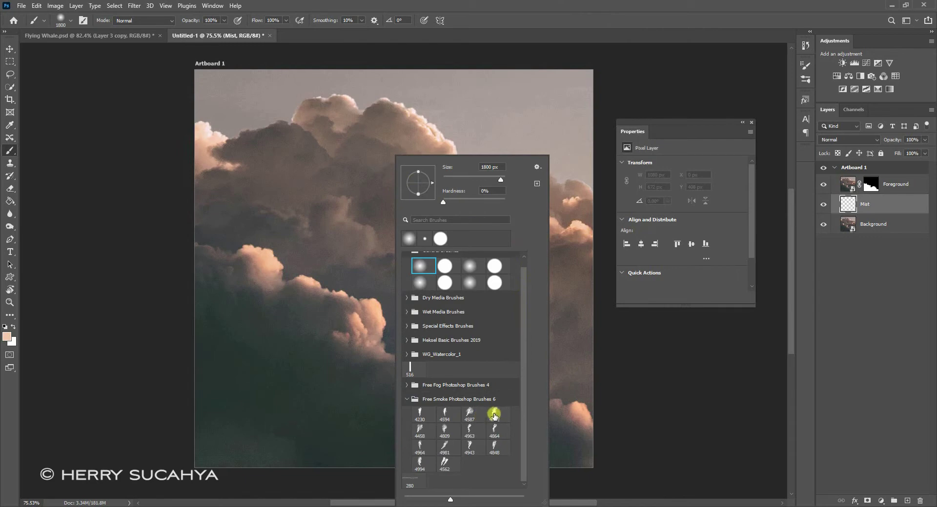
left_click(494, 415)
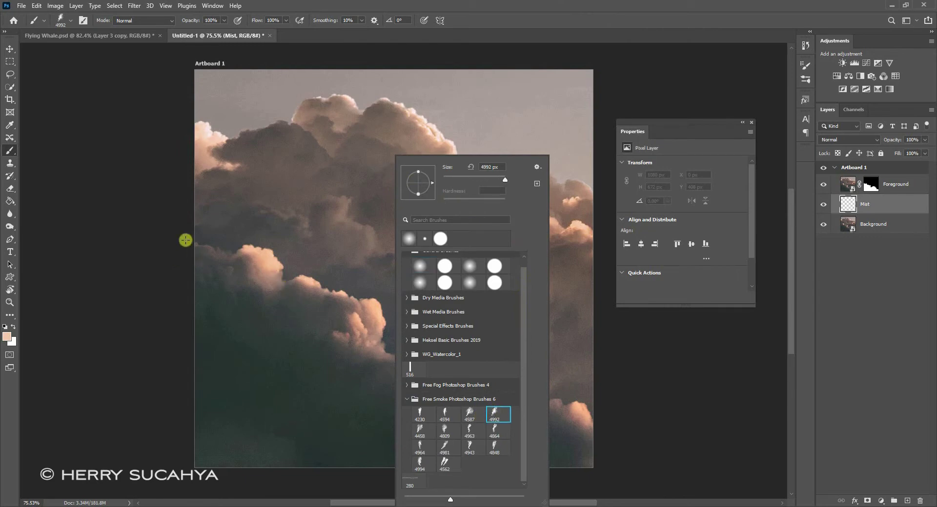
- Set the smoke brush's size to 2000 px and rotate its tip to -74°
left_click(487, 39)
right_click(401, 189)
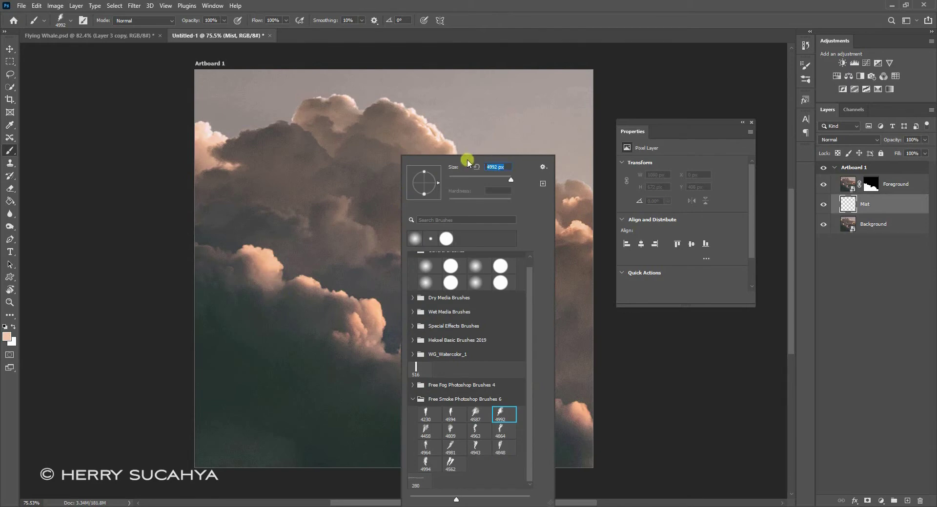
key("Return")
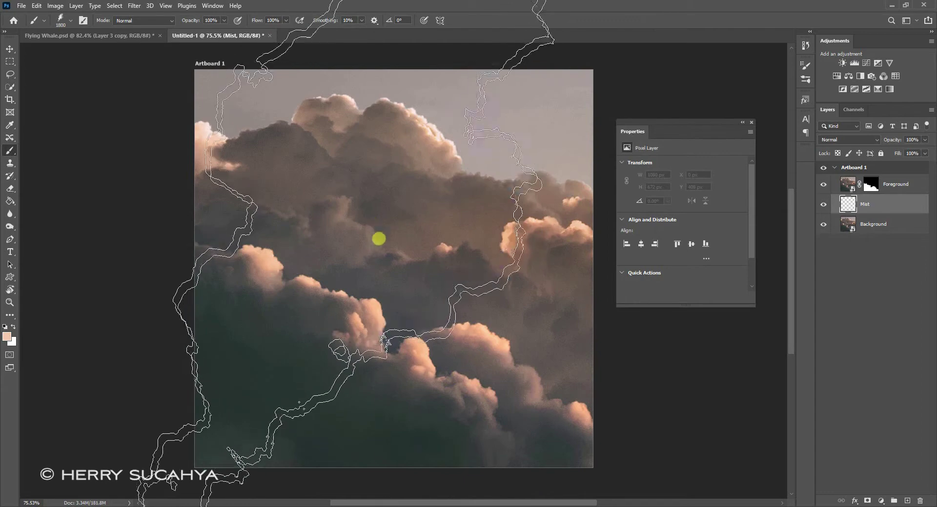
right_click(378, 234)
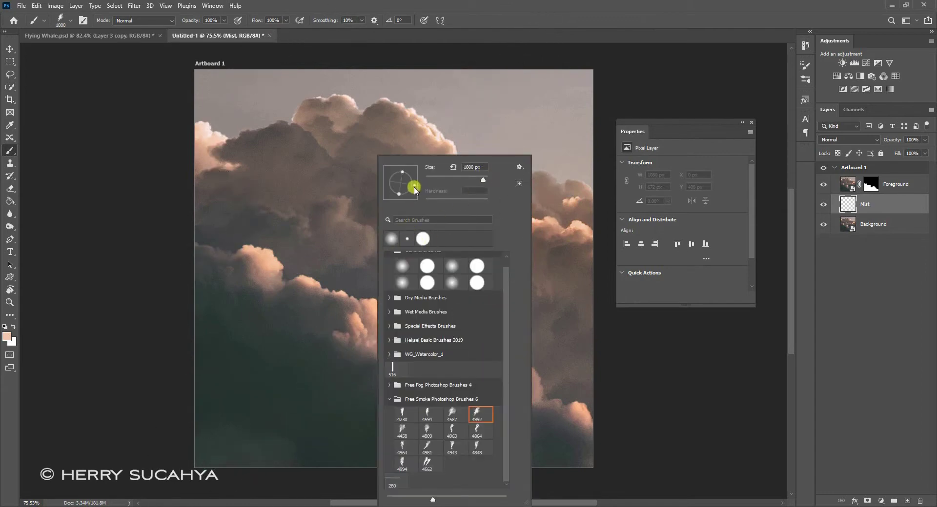
mouse_move(413, 195)
left_mouse_down()
mouse_move(283, 299)
mouse_move(324, 282)
mouse_move(412, 193)
left_mouse_up()
type("2000")
key("Return")
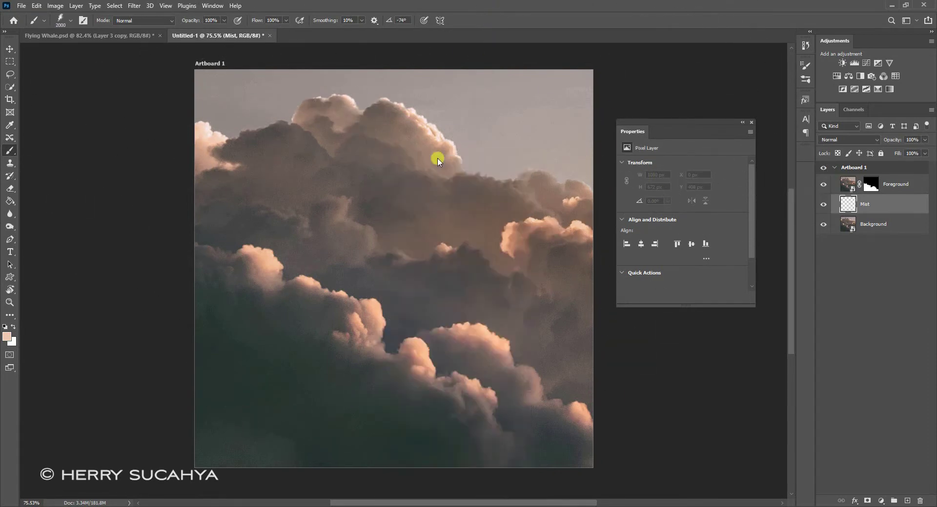
- Sample the peach highlight colour from the right-hand cloud and paint mist on the Mist layer behind the foreground clouds
key("alt")
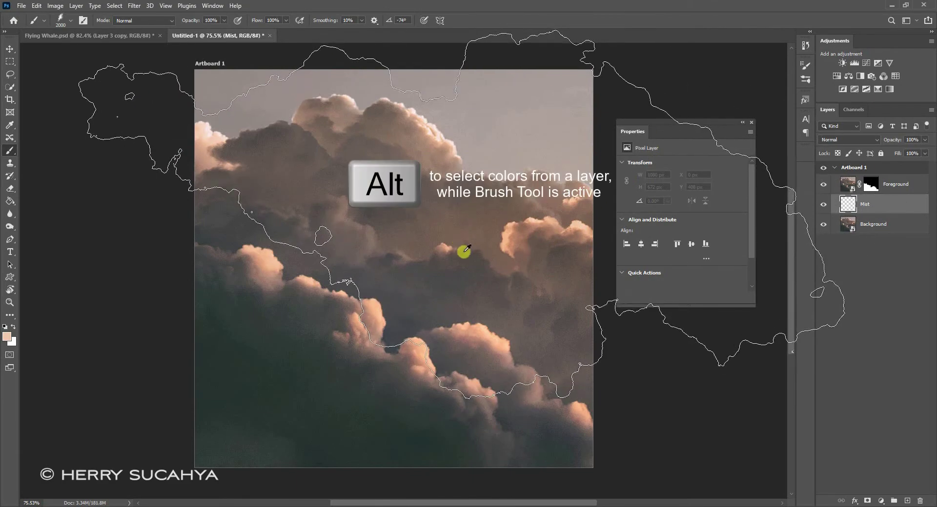
left_click(579, 221, "alt")
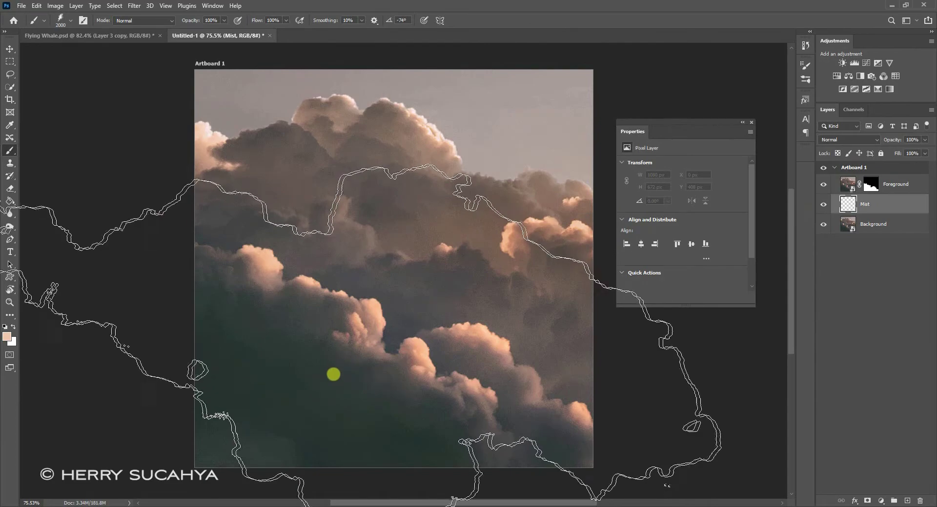
left_click_drag(341, 382, 640, 105)
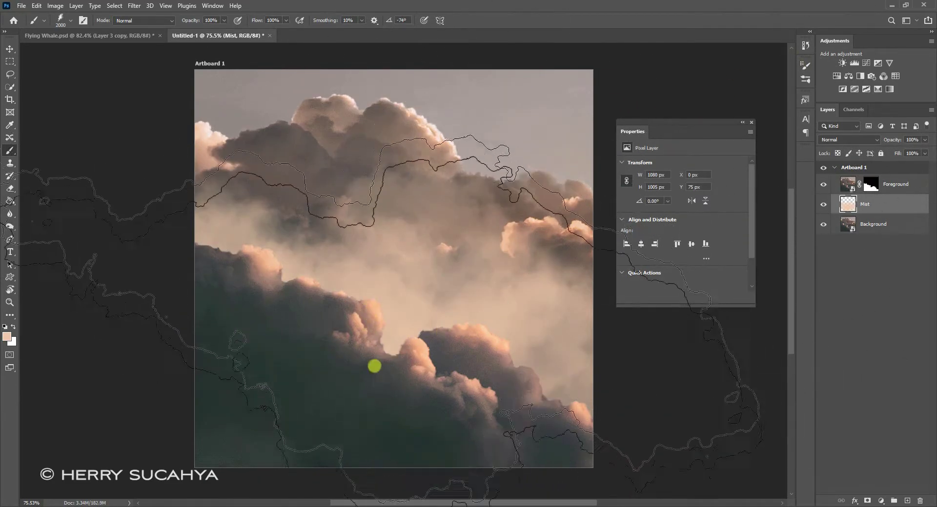
- Create a new layer named Mist 2 above the Mist layer
left_click(909, 501)
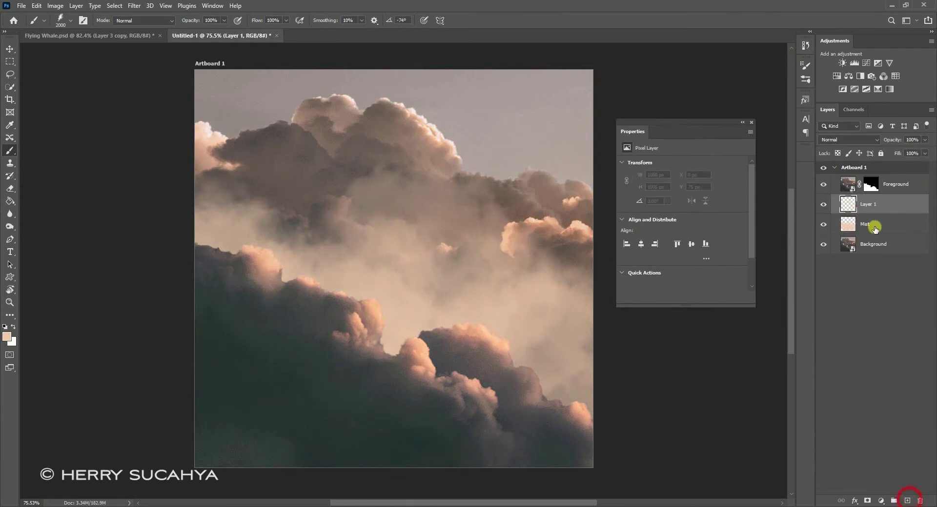
double_click(883, 205)
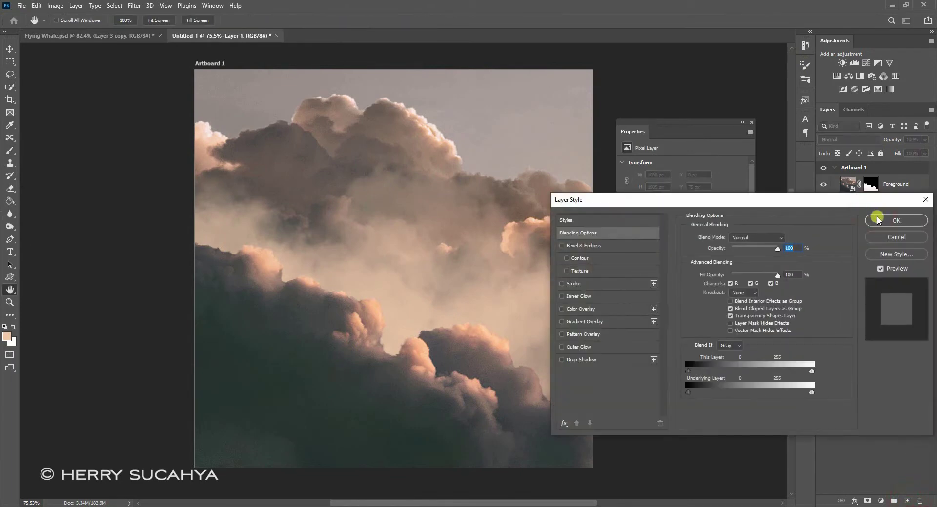
left_click(870, 212)
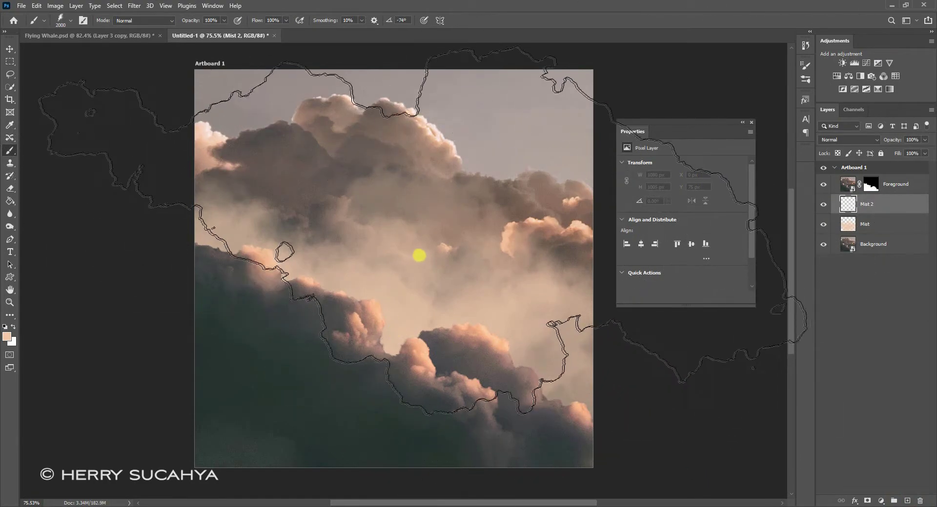
- Reduce the smoke brush's size to 1300 px
key("[")
key("[")
key("[")
key("[")
key("[")
key("[")
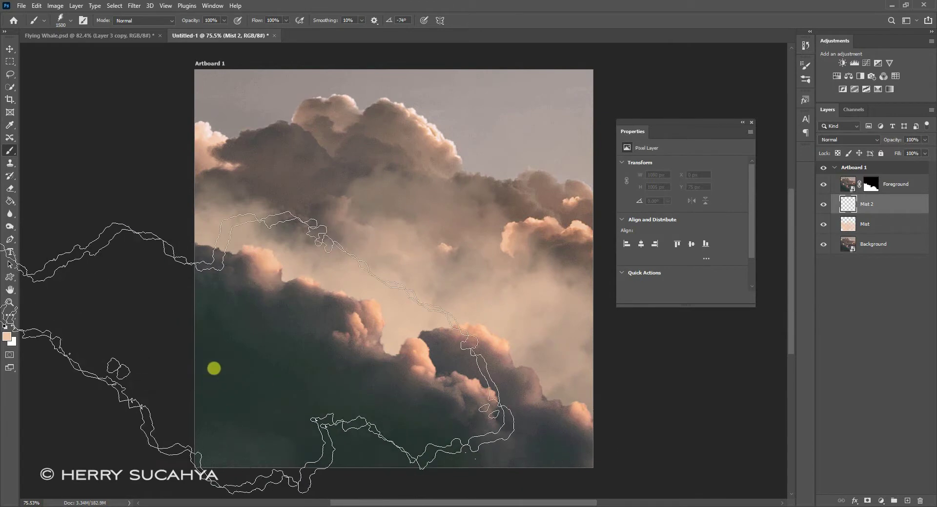
key("[")
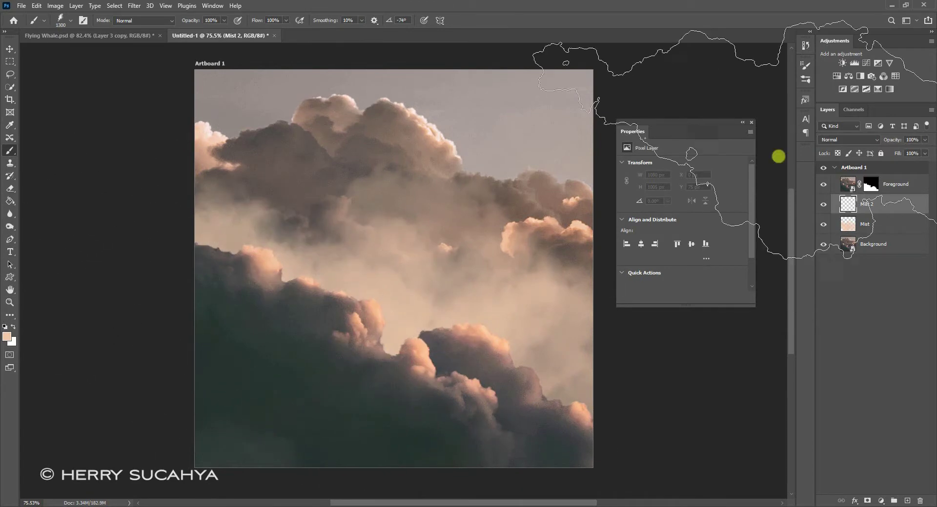
- Set the Mist 2 layer's blend mode to Screen
left_click(851, 139)
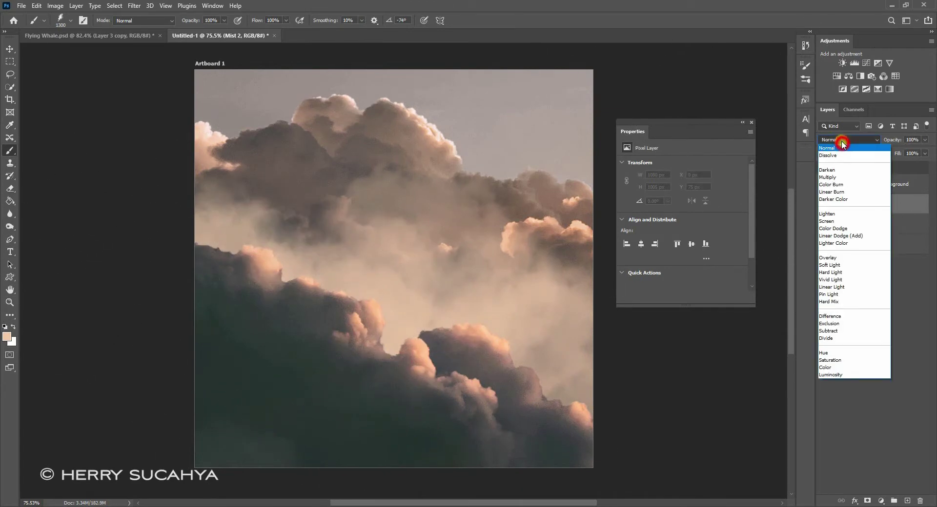
left_click(839, 223)
double_click(866, 205)
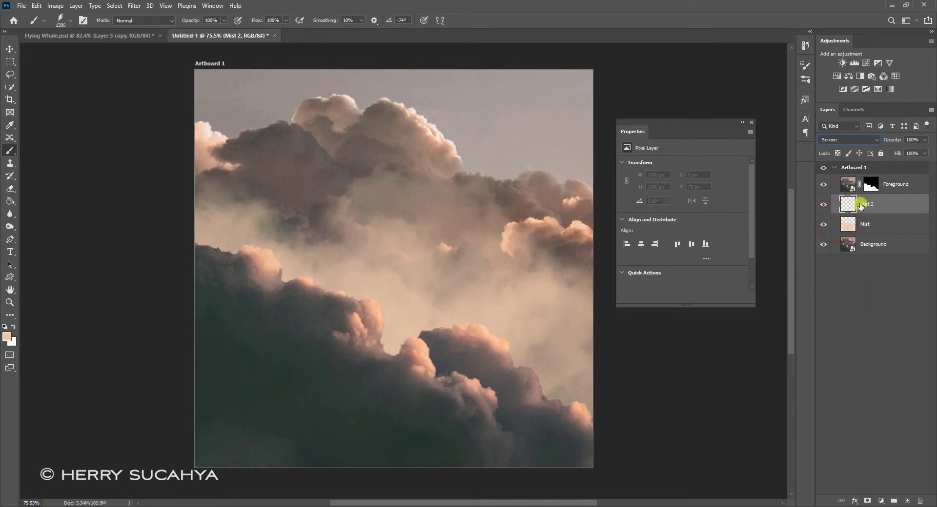
- Stamp brighter smoke on the Mist 2 layer along the lower-left and lower-right edges of the foreground clouds
left_click(241, 358)
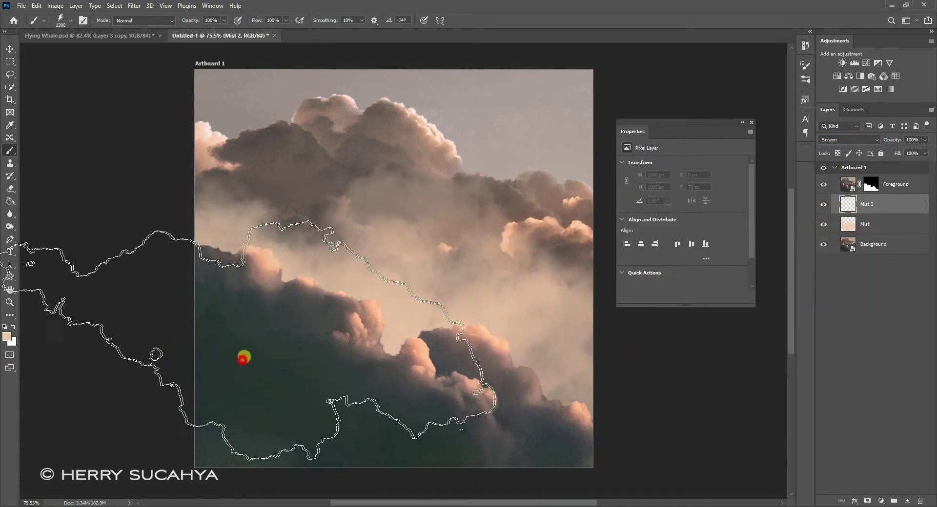
key("ctrl+z")
left_click(234, 383)
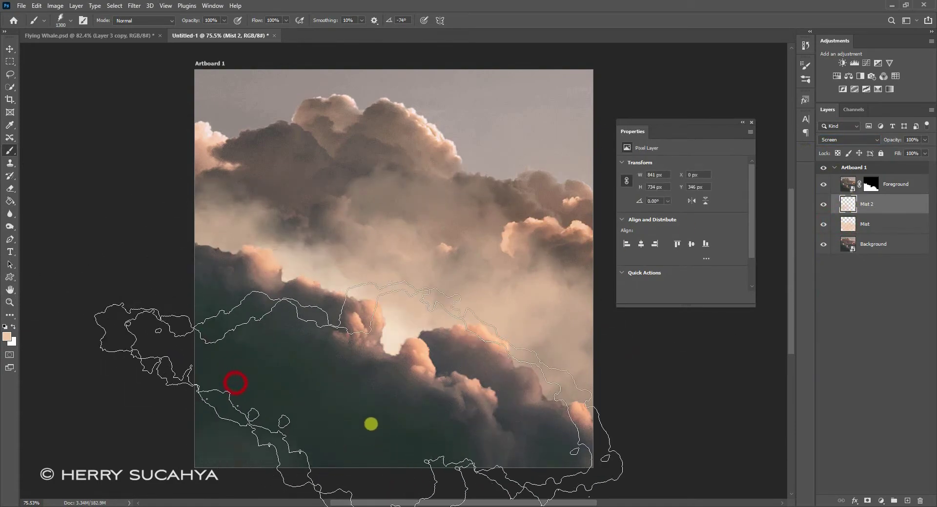
left_click(527, 451)
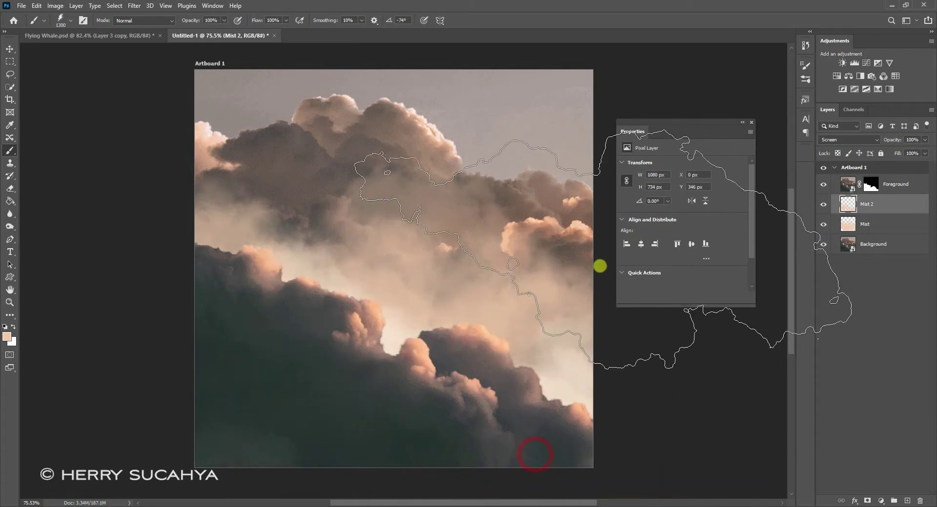
- Create a new layer named Light Mist above the Mist 2 layer
mouse_move(432, 248)
left_mouse_down()
mouse_move(409, 251)
mouse_move(469, 230)
mouse_move(498, 155)
left_mouse_up()
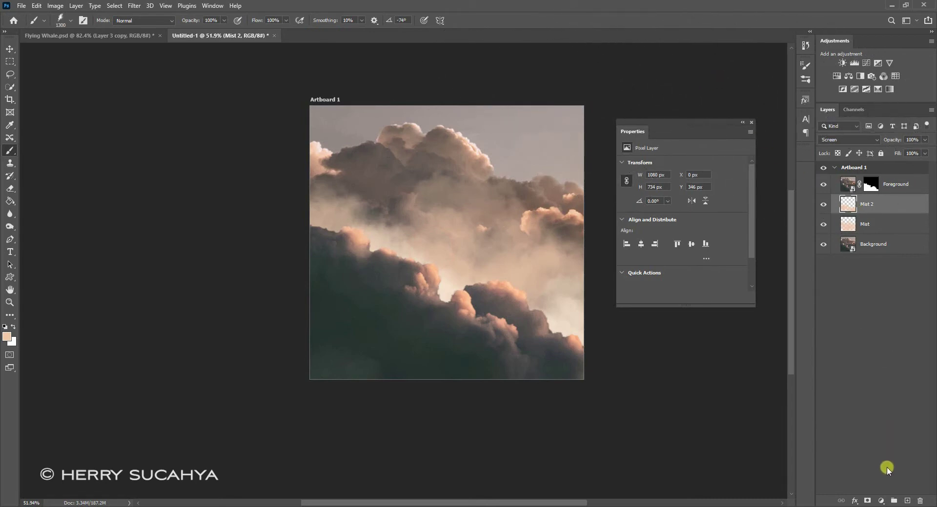
left_click(907, 501)
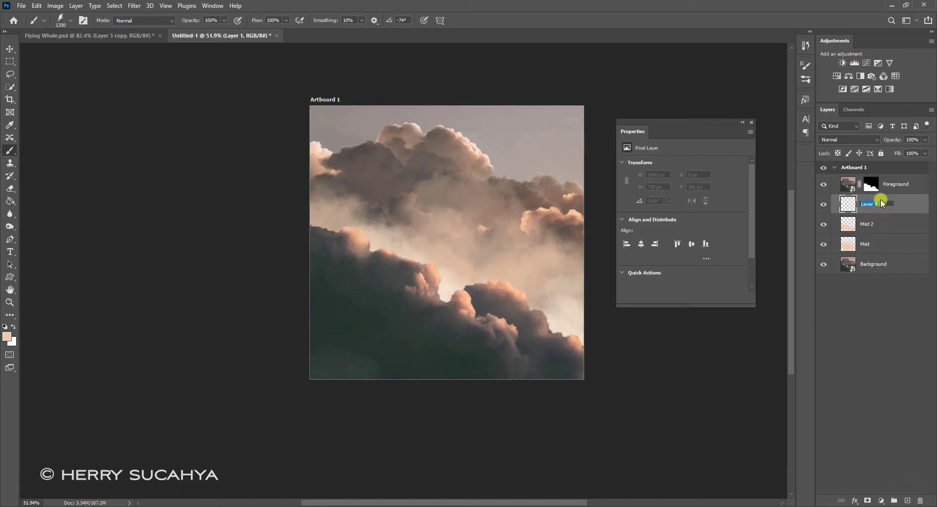
type("Light Mist")
key("Return")
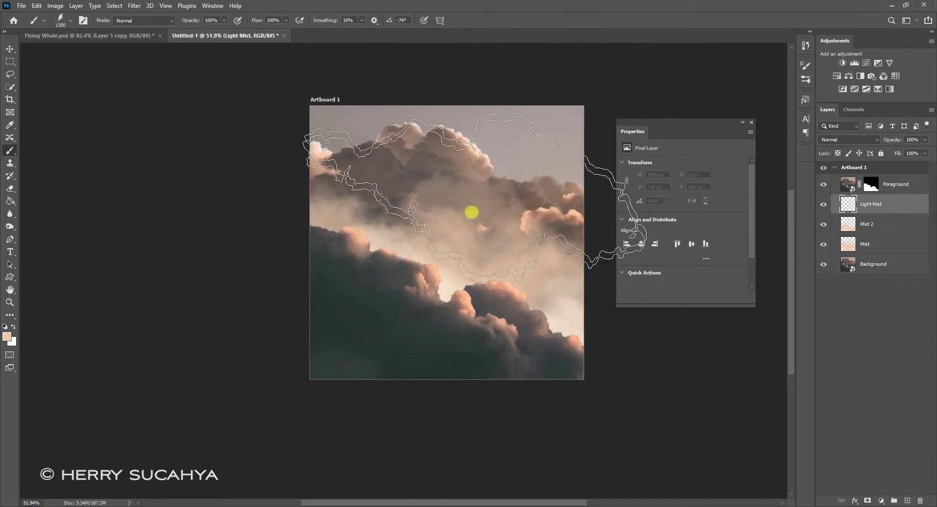
- Switch to the soft round General brush at about 511 px and set the Light Mist layer's blend mode to Screen
right_click(473, 203)
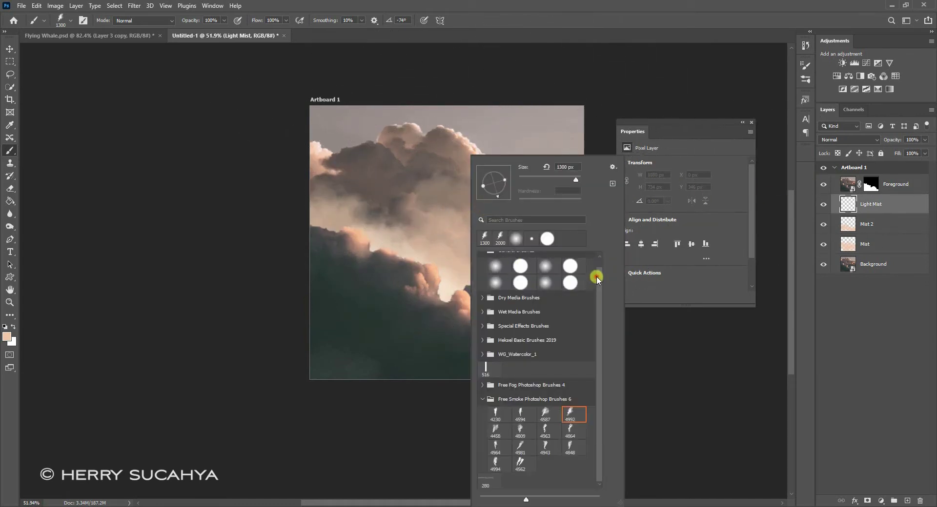
left_click(596, 278)
left_click(496, 272)
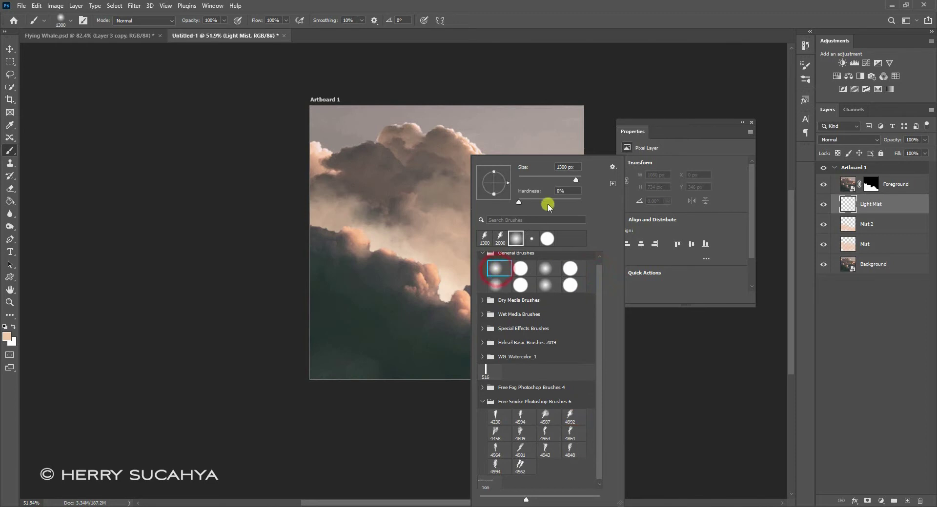
left_click_drag(572, 180, 575, 179)
left_click(575, 19)
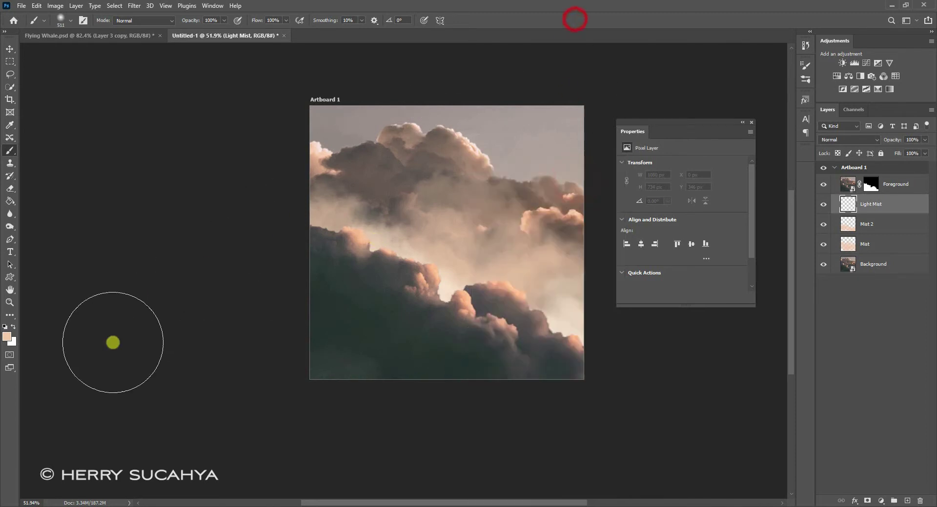
left_click(840, 139)
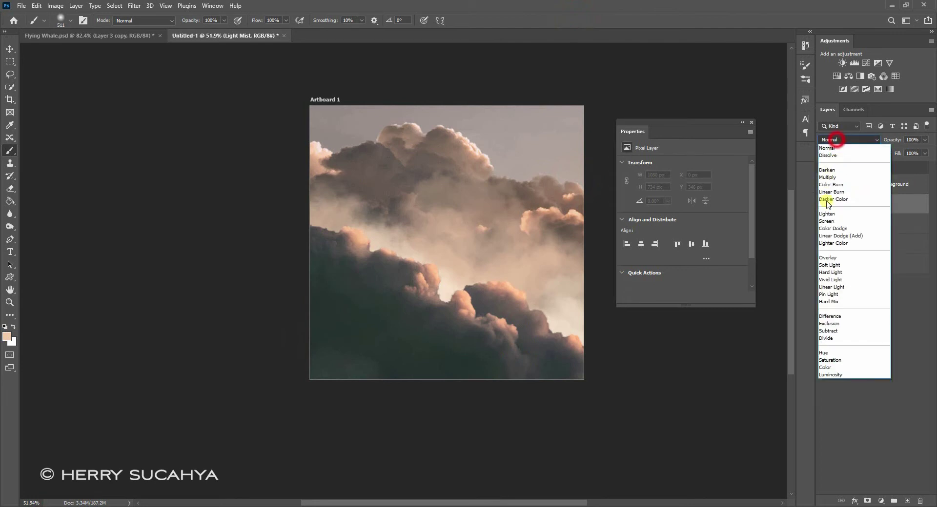
left_click(832, 224)
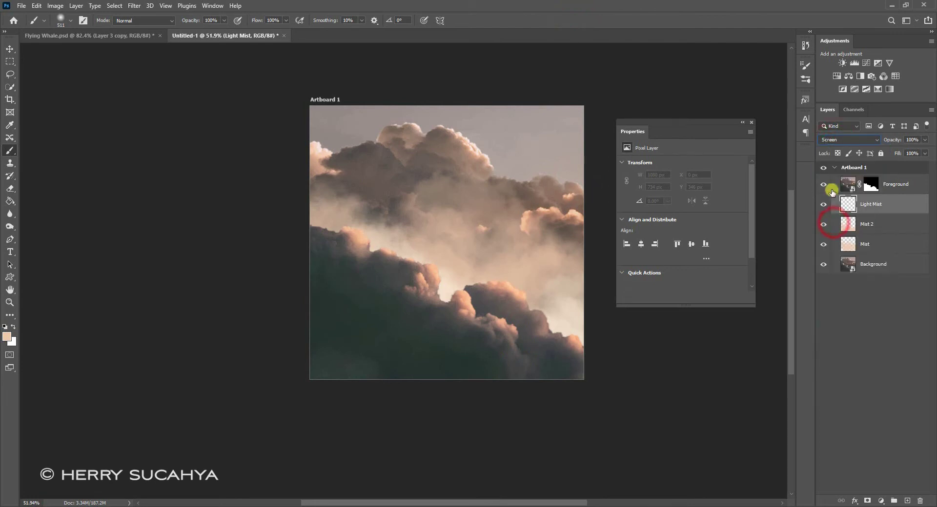
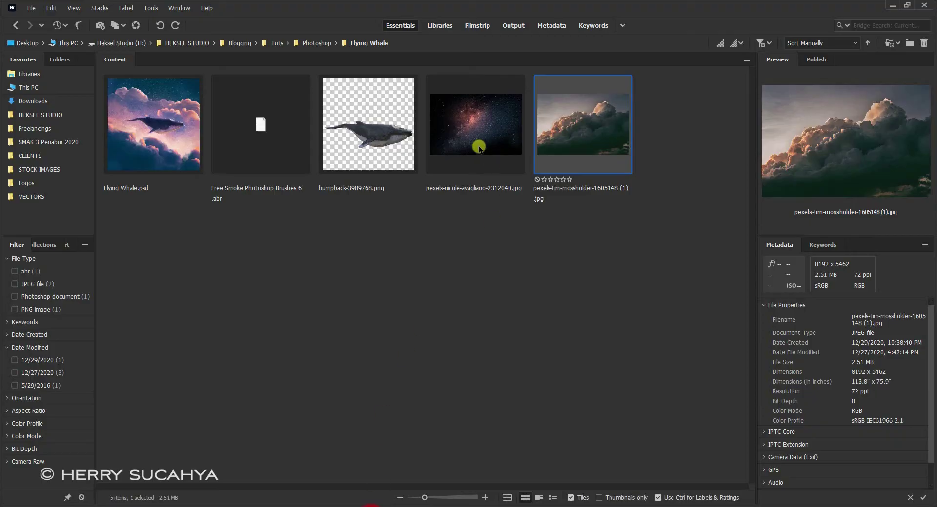
- Place the starry galaxy photo from Bridge above the Light Mist layer, scaled to 27.5% and positioned behind the foreground clouds
left_click_drag(476, 111, 412, 252)
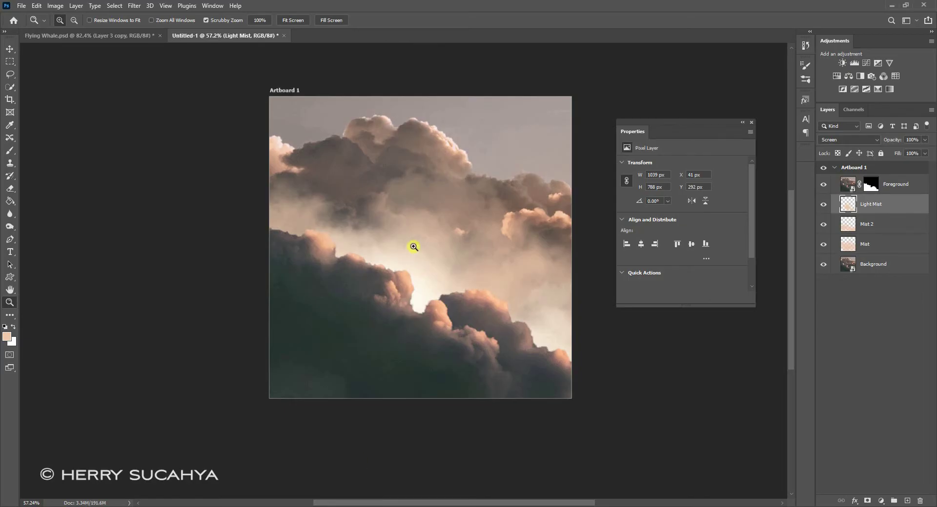
left_click_drag(429, 209, 427, 201)
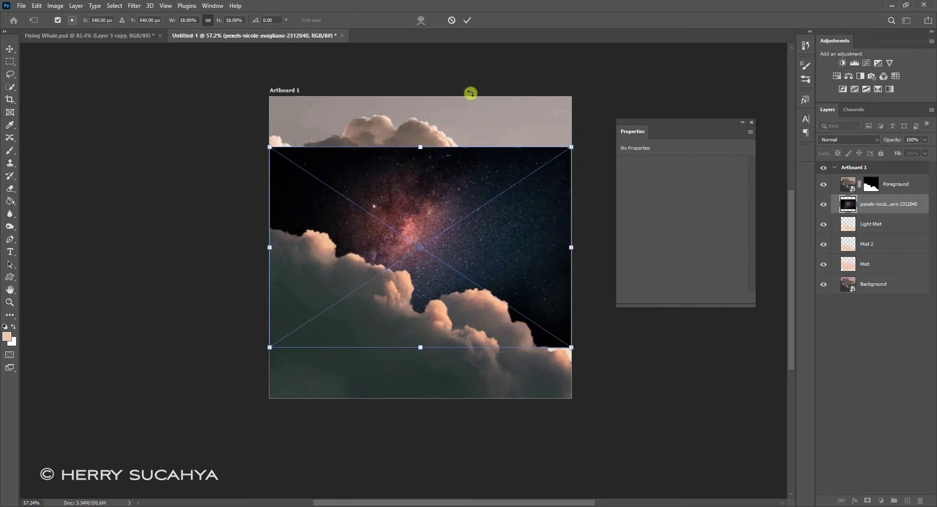
left_click_drag(571, 148, 644, 84)
left_click_drag(520, 167, 476, 205)
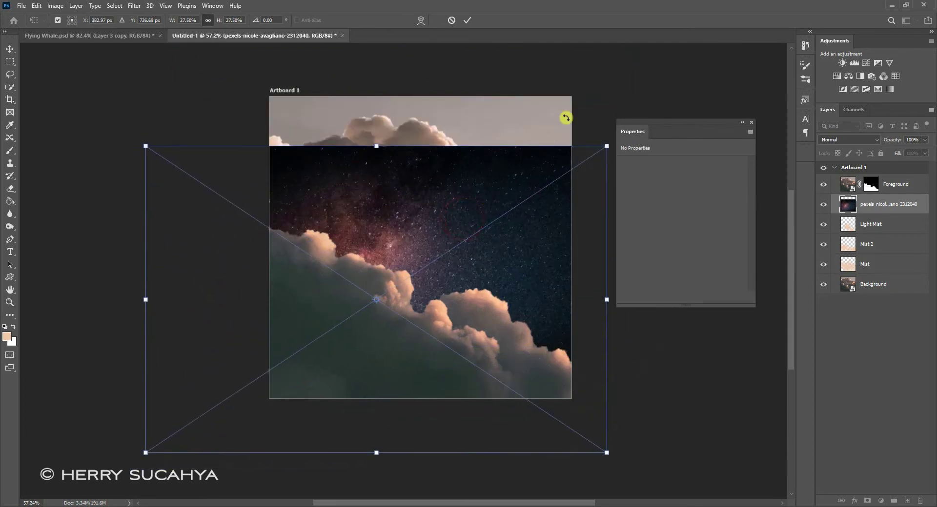
key("Return")
key("z")
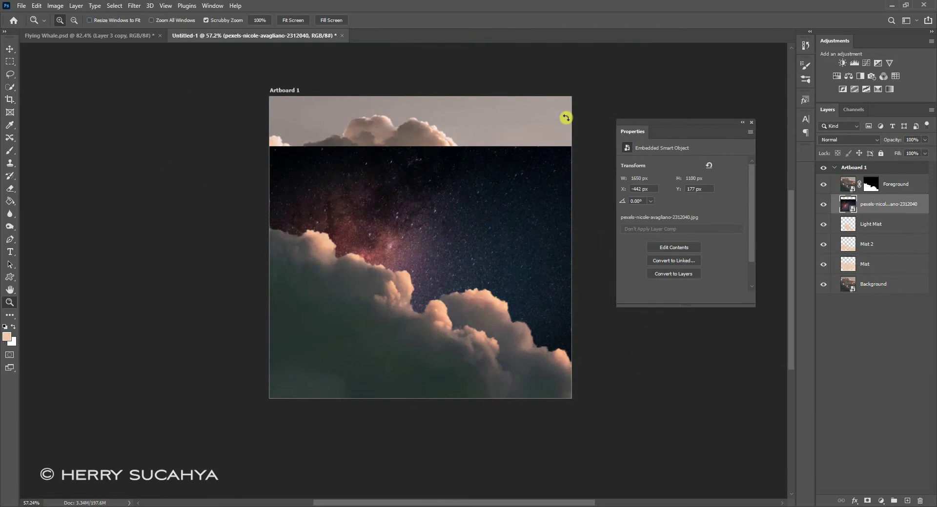
- Set the starry sky layer's blend mode to Screen and rasterize the layer
left_click(827, 140)
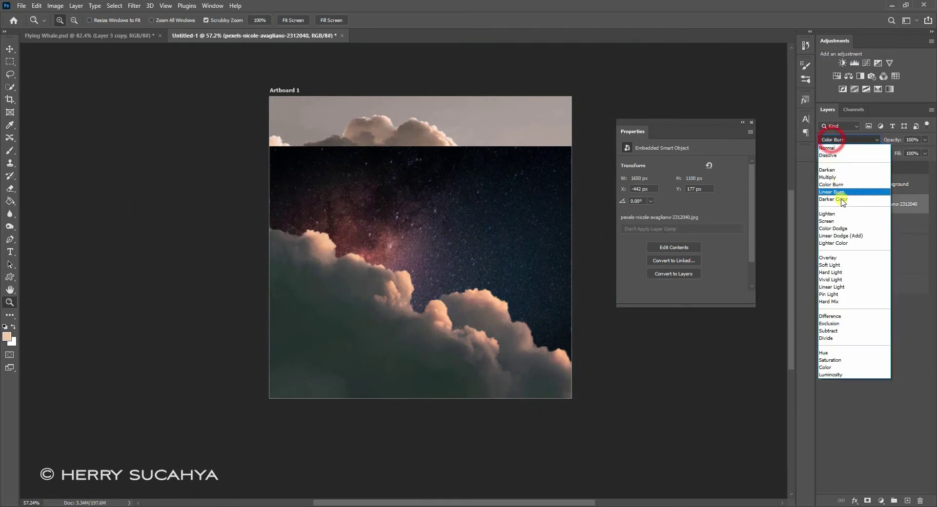
left_click(839, 221)
left_click_drag(424, 222, 389, 253)
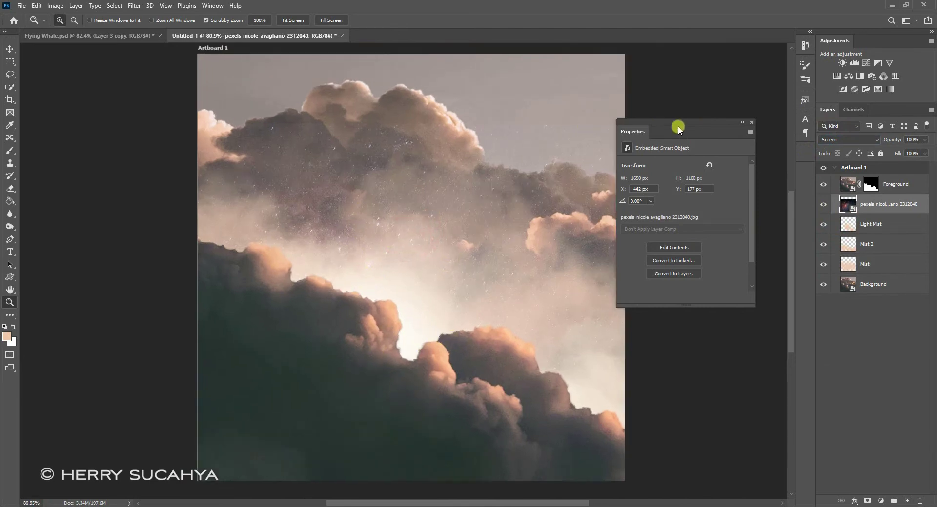
left_click_drag(667, 126, 700, 129)
left_click_drag(414, 136, 444, 118)
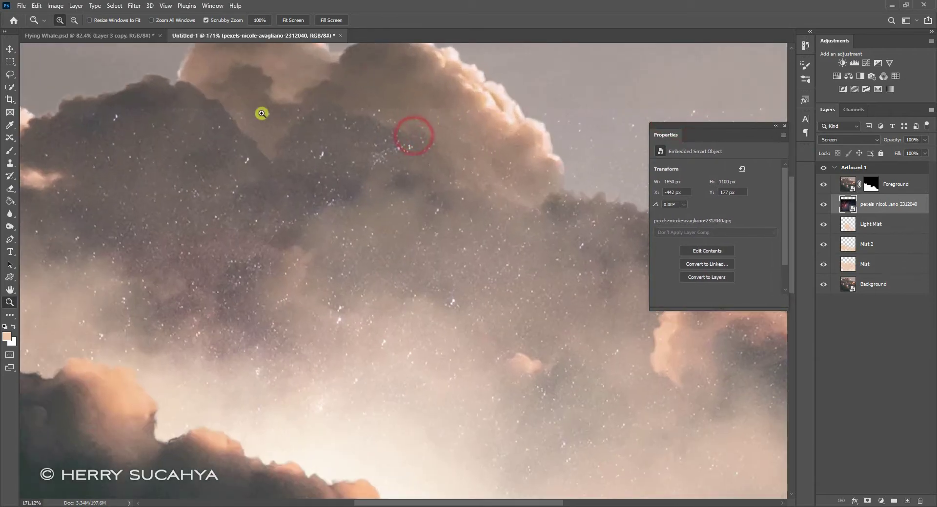
left_click_drag(200, 106, 349, 102)
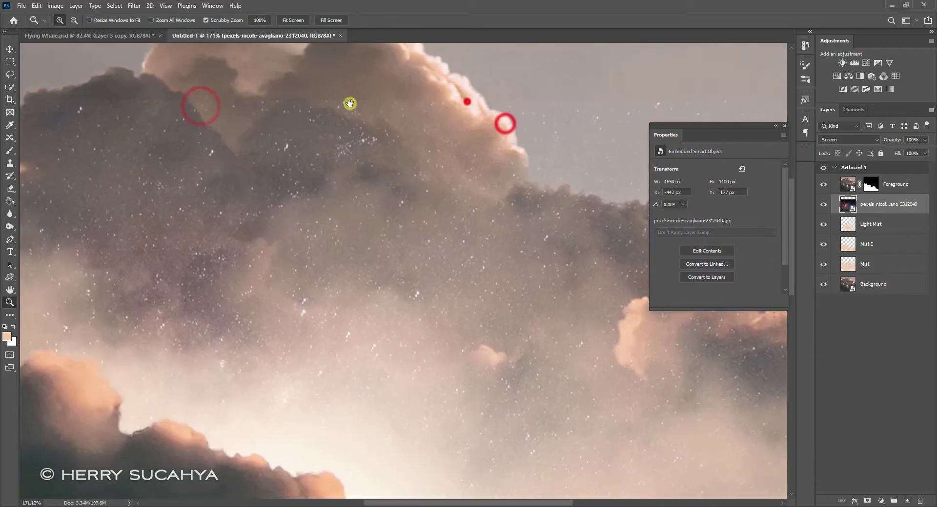
right_click(874, 205)
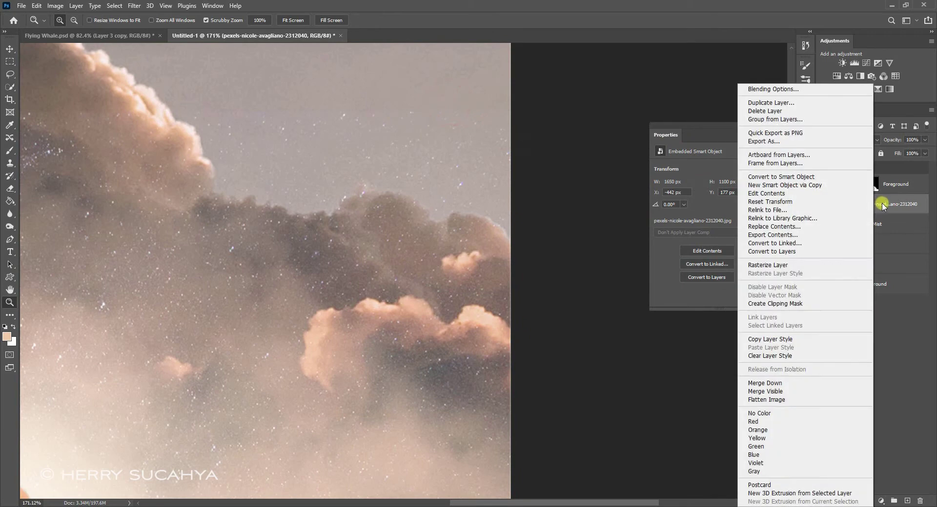
left_click(779, 266)
- Set up the Burn tool with the Shadows range and 33% exposure for the starry sky layer
left_click_drag(281, 195, 518, 206)
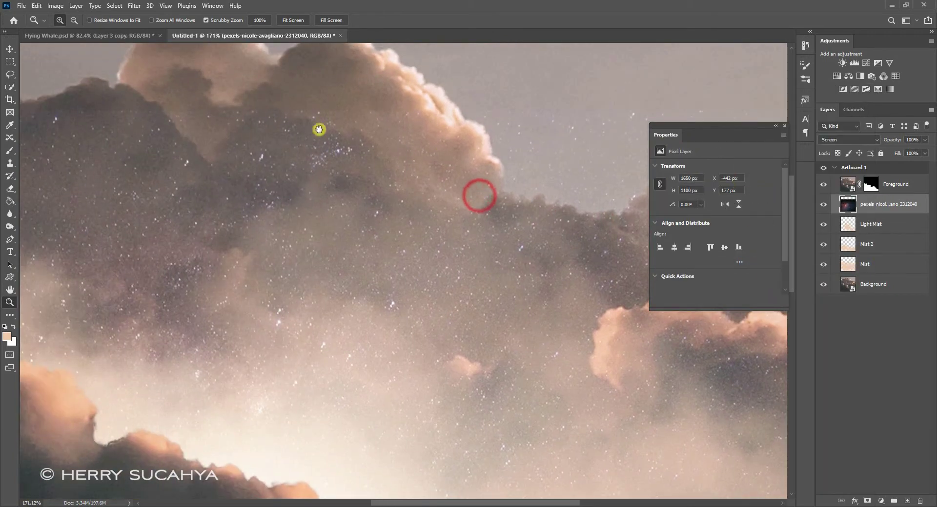
left_click_drag(352, 136, 514, 145)
left_click(10, 226)
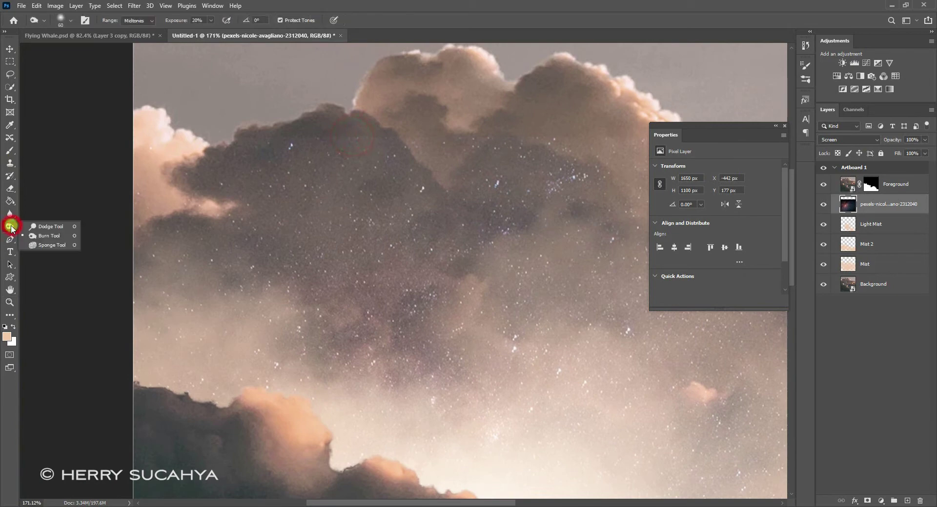
left_click(62, 237)
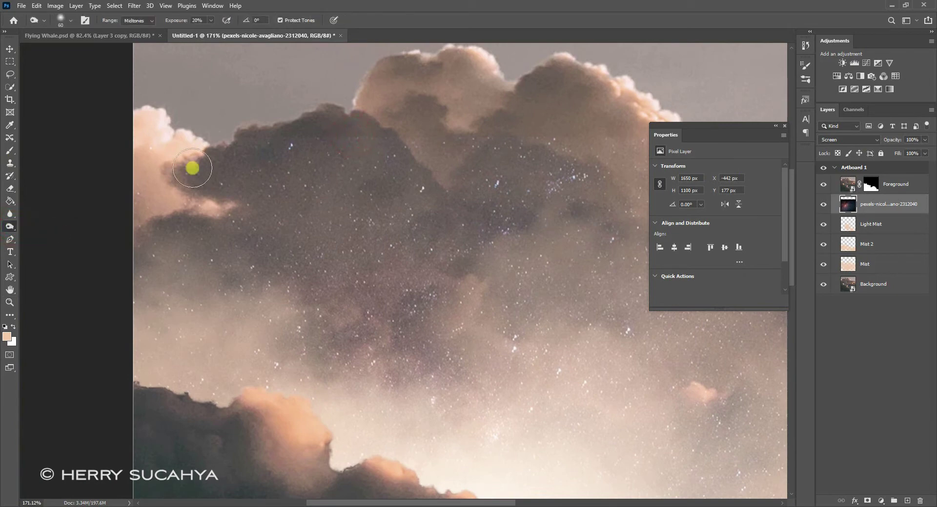
left_click(131, 21)
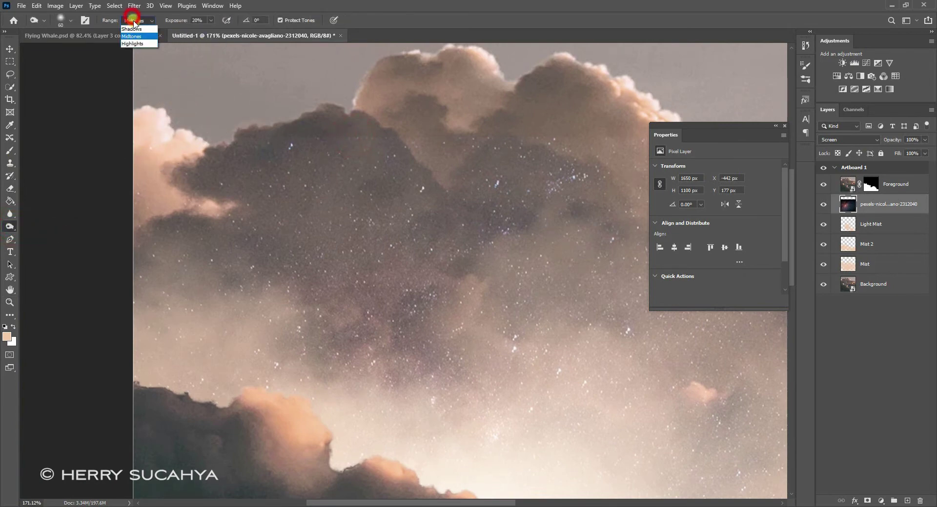
left_click(135, 29)
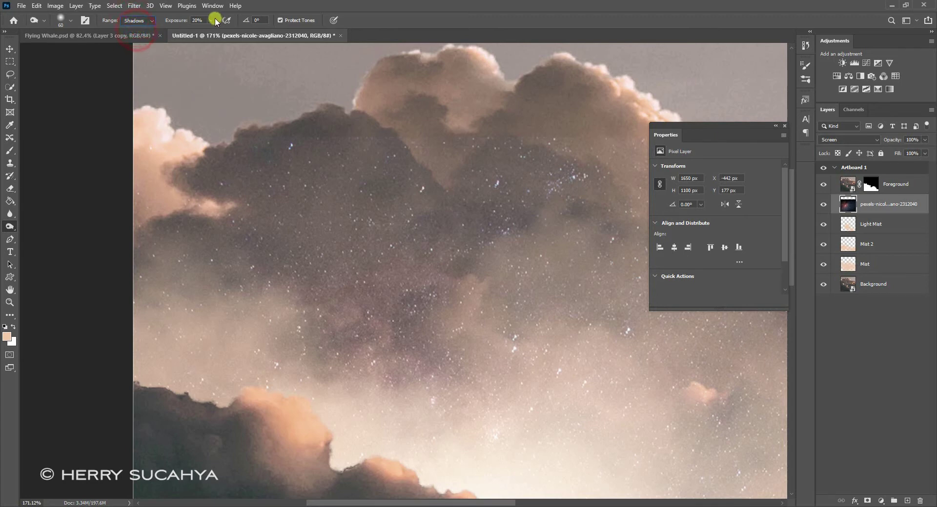
left_click_drag(211, 20, 219, 30)
left_click(782, 128)
left_click_drag(516, 148, 446, 153)
- Burn the upper edge of the starry sky layer with a soft 102 px brush to blend it into the background
right_click(115, 138)
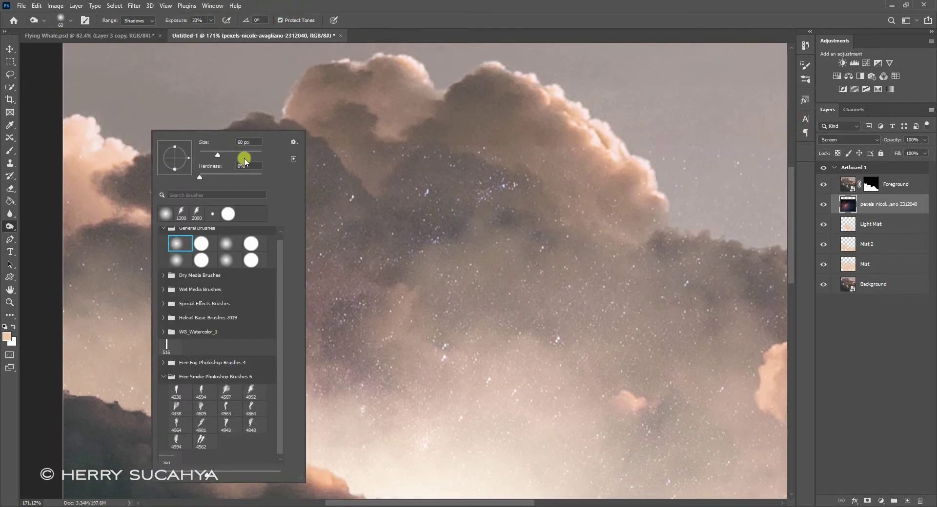
left_click_drag(221, 155, 226, 155)
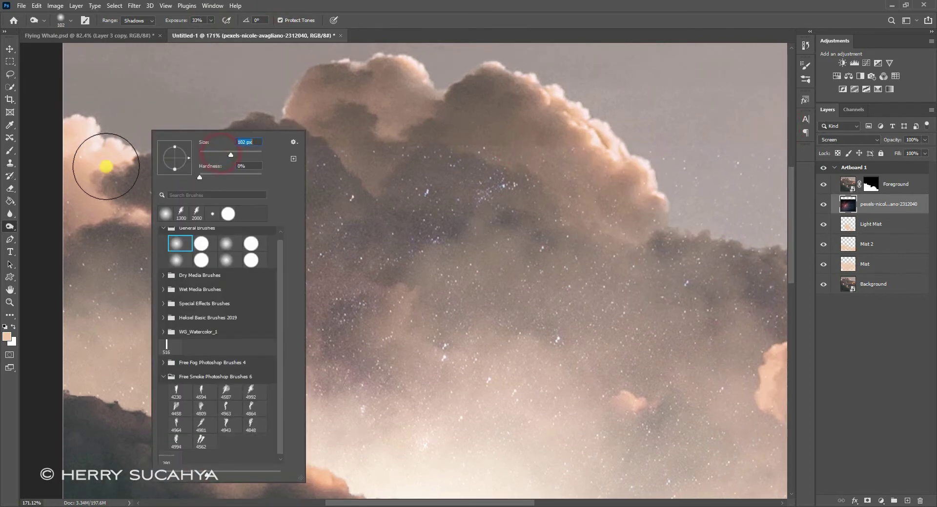
left_click(92, 148)
left_click(444, 133)
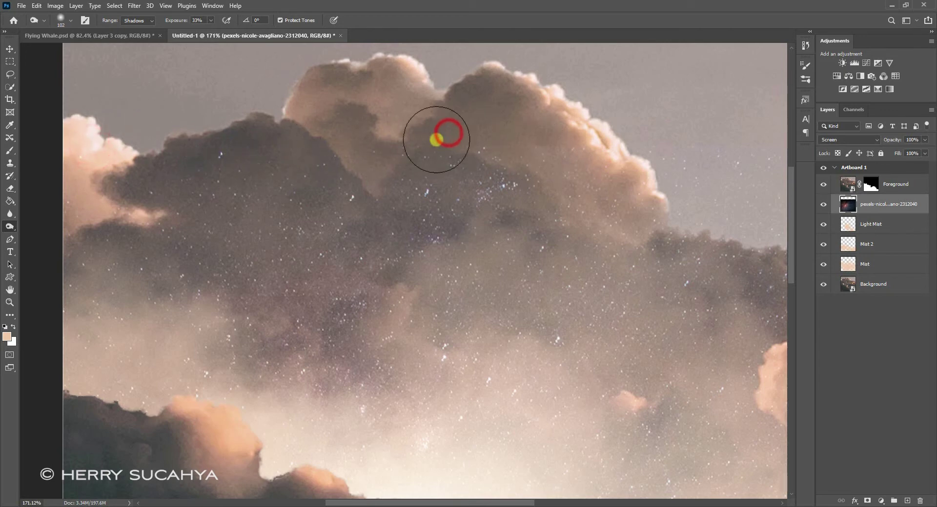
left_click(552, 140)
left_click_drag(444, 111, 270, 157)
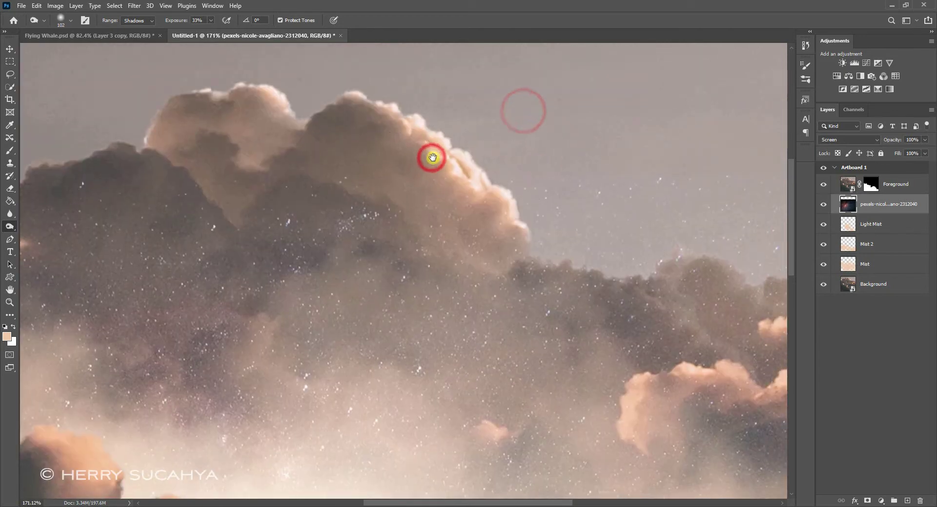
left_click_drag(431, 155, 299, 159)
left_click(603, 159)
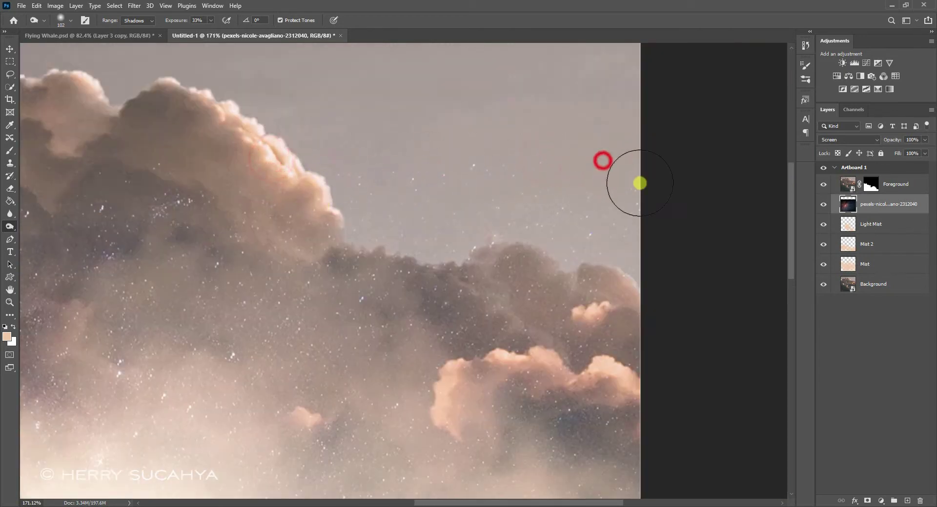
- Enlarge the Burn brush to about 155 px and darken more of the starry sky layer's upper edge
right_click(557, 154)
left_click(649, 173)
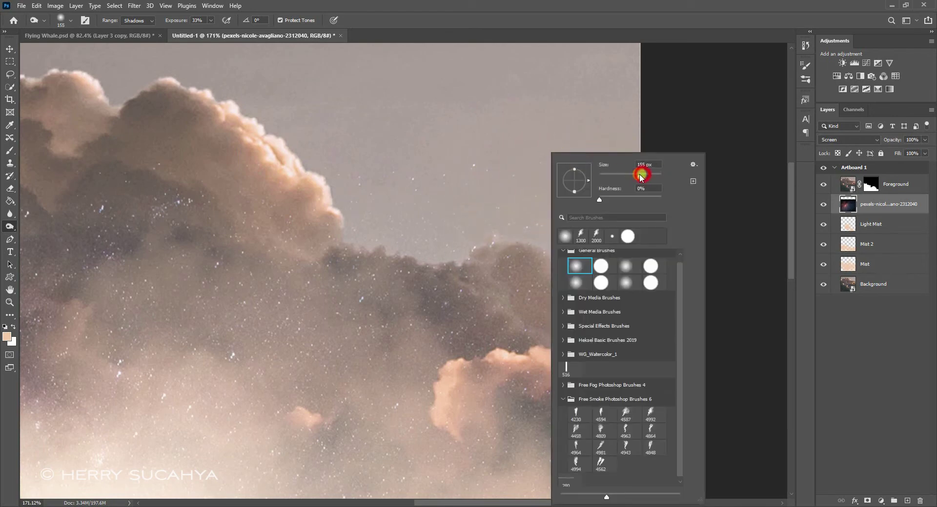
left_click(391, 184)
left_click_drag(366, 146, 671, 138)
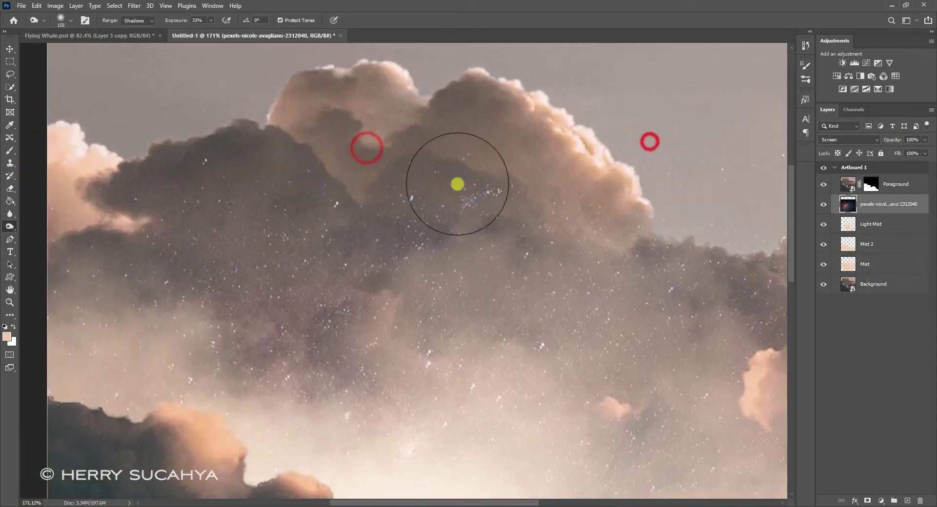
left_click_drag(506, 125, 610, 127)
- Rename the starry sky layer as Sparks
key("z")
left_click(481, 118, "alt")
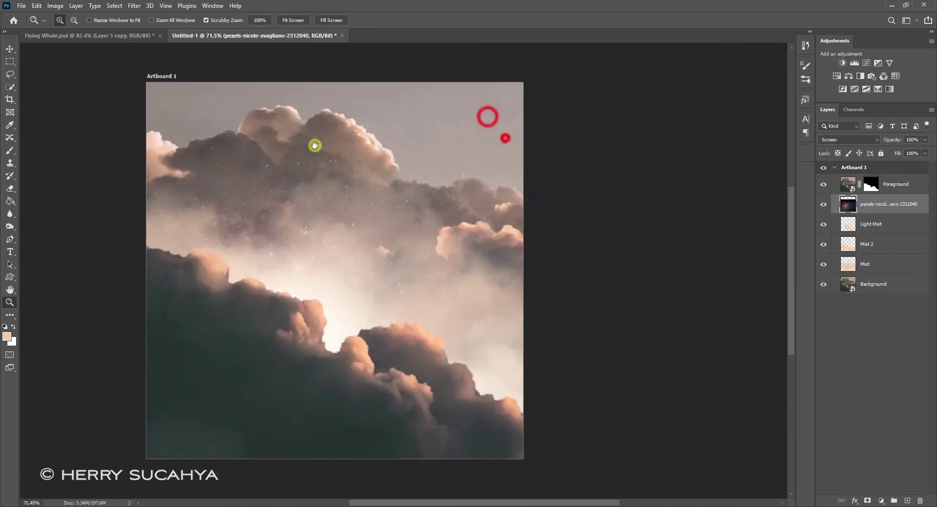
left_click(397, 147, "alt")
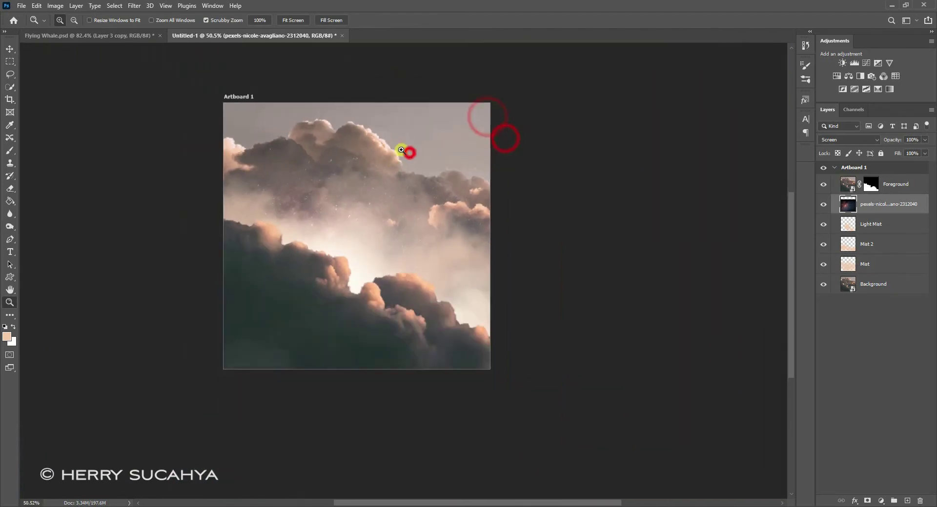
double_click(877, 205)
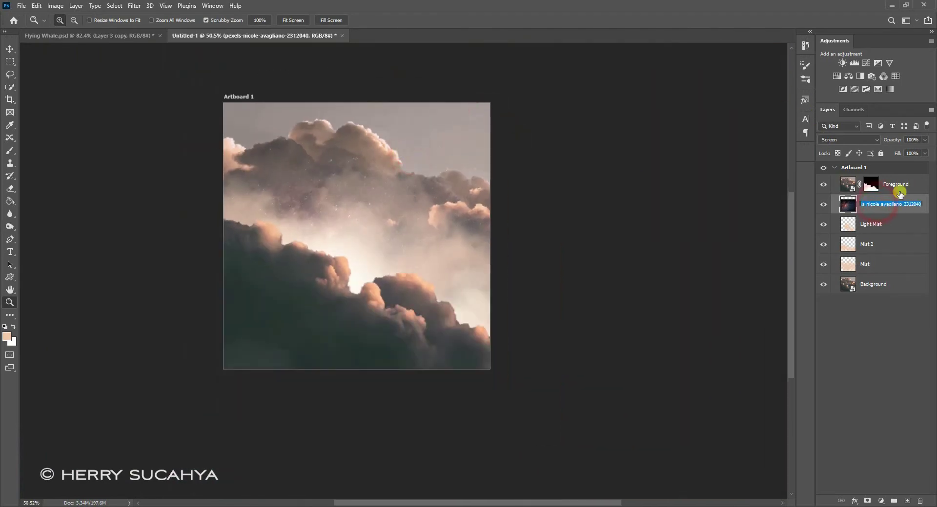
type("Sparks")
key("Return")
- Place humpback-3989768.png from Bridge above the Sparks layer, with the whale moved up clear of the foreground clouds
left_click_drag(391, 205, 522, 43)
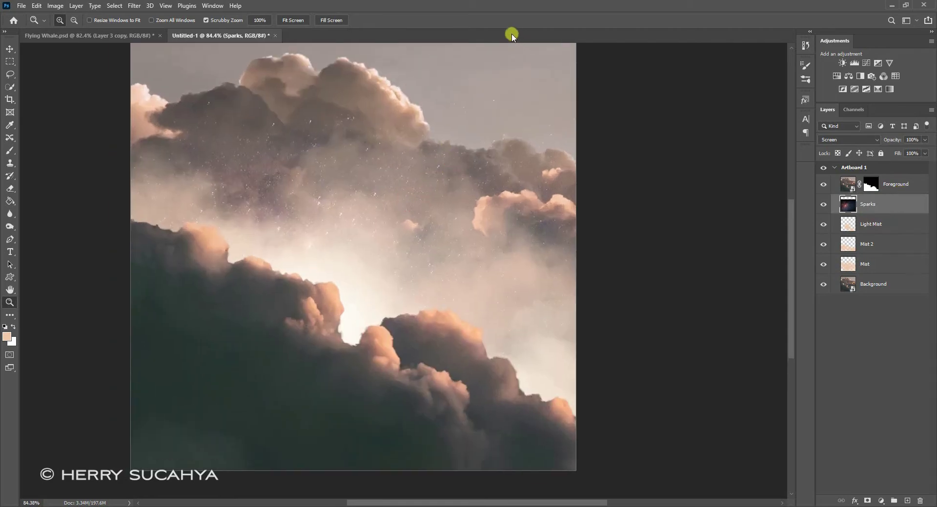
key("alt+Tab")
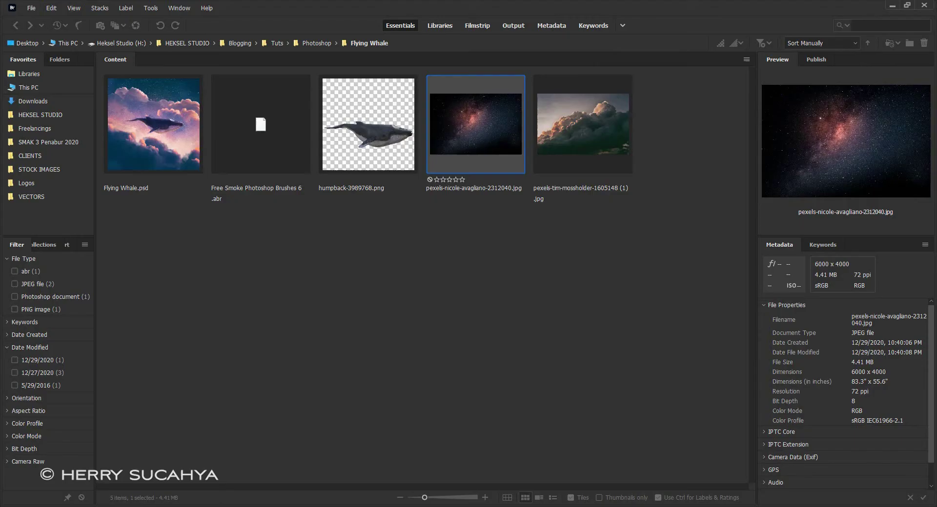
left_click_drag(372, 116, 385, 219)
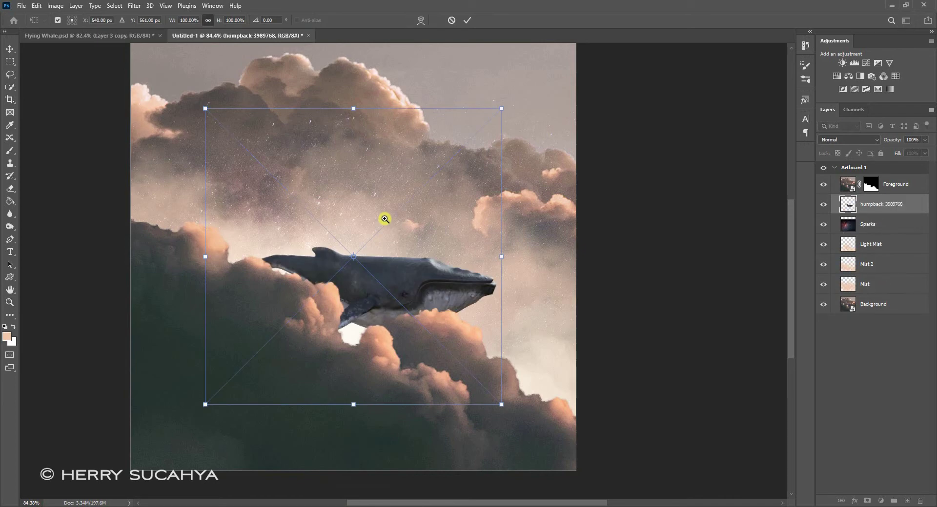
left_click_drag(413, 284, 406, 228)
key("Return")
key("z")
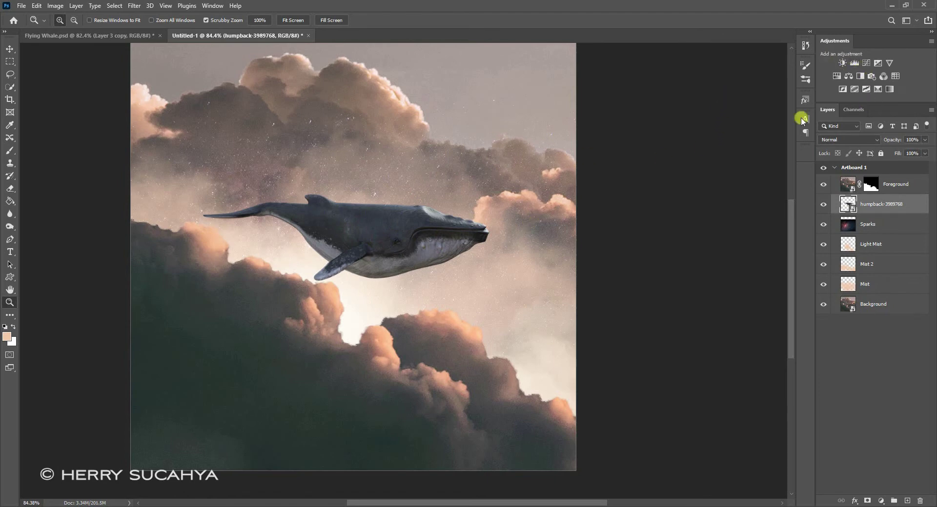
- Add a Photo Filter adjustment clipped to the whale layer, using Warming Filter (LBA) at 43% density
left_click(872, 75)
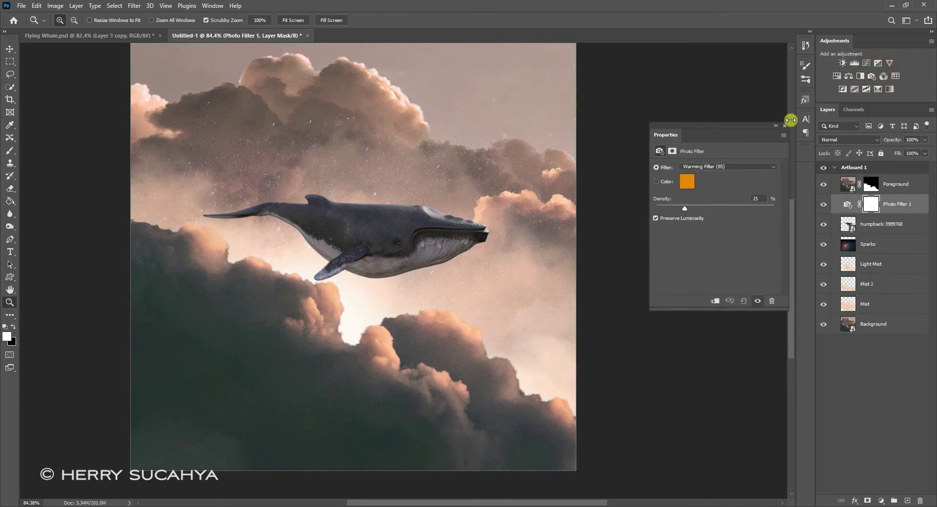
left_click(715, 302)
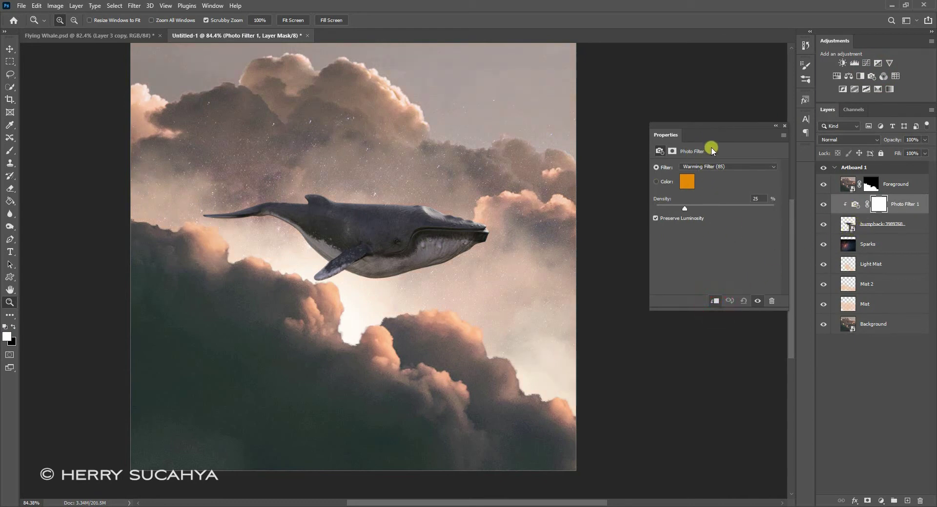
left_click_drag(717, 128, 610, 108)
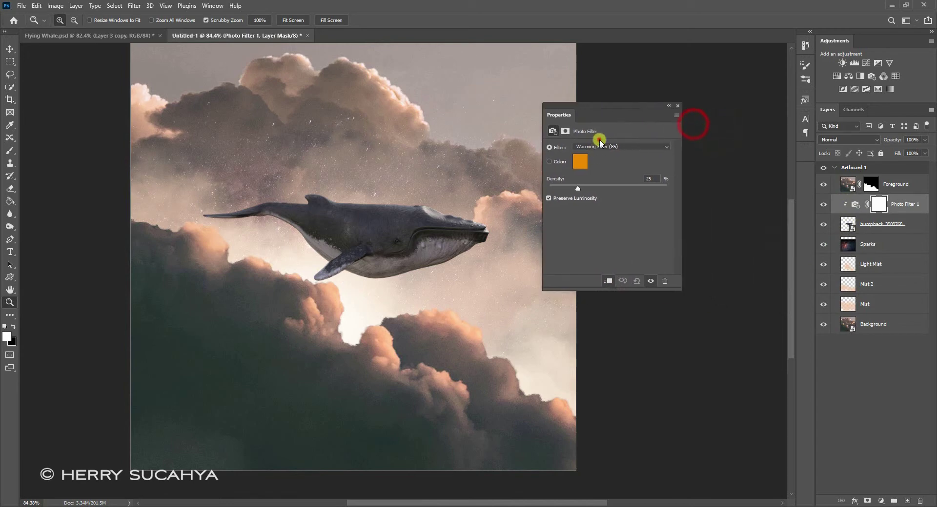
left_click(597, 146)
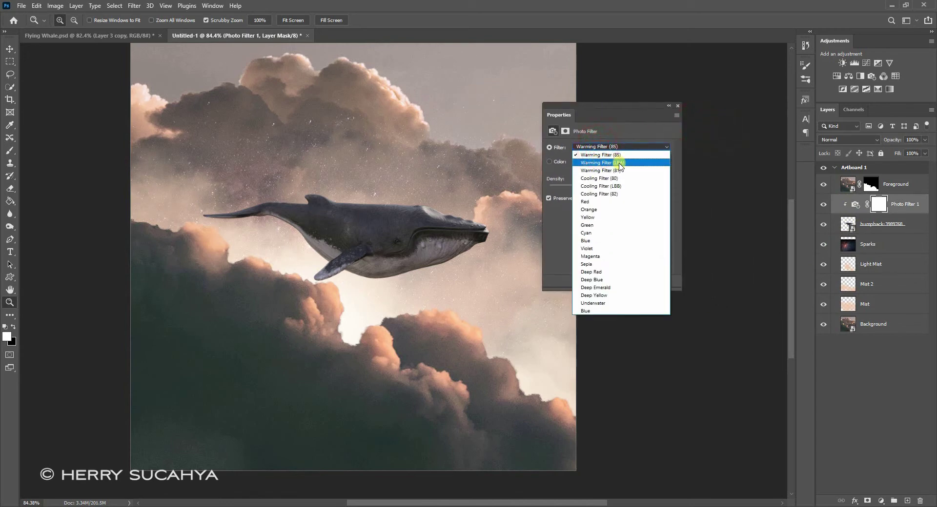
left_click(618, 163)
left_click_drag(579, 188, 601, 190)
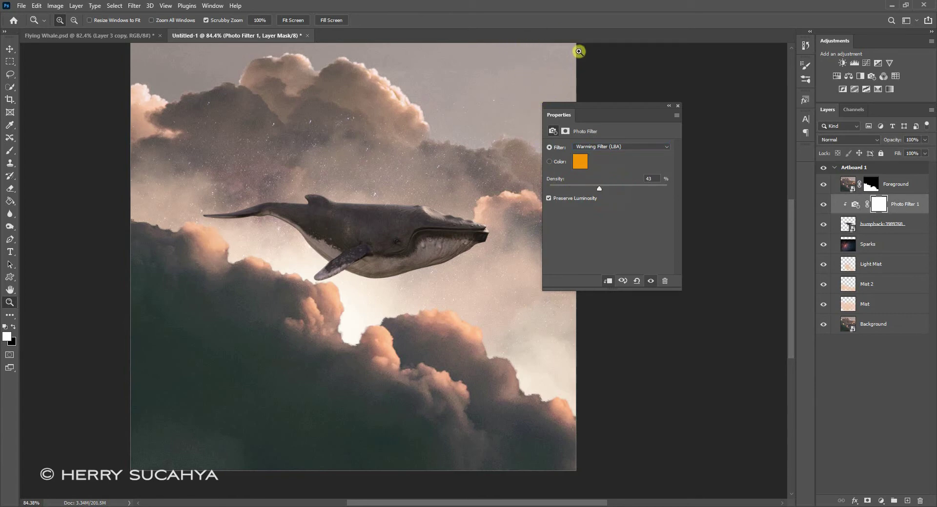
- Add a Hue/Saturation adjustment clipped to the whale, colorized with Hue 28, Saturation 32 and Lightness +17
left_click_drag(596, 105, 663, 95)
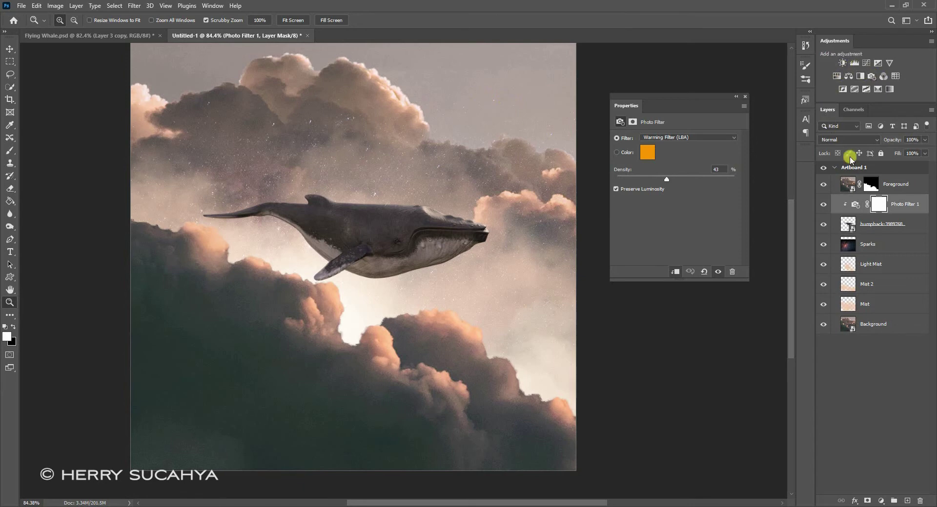
left_click(836, 76)
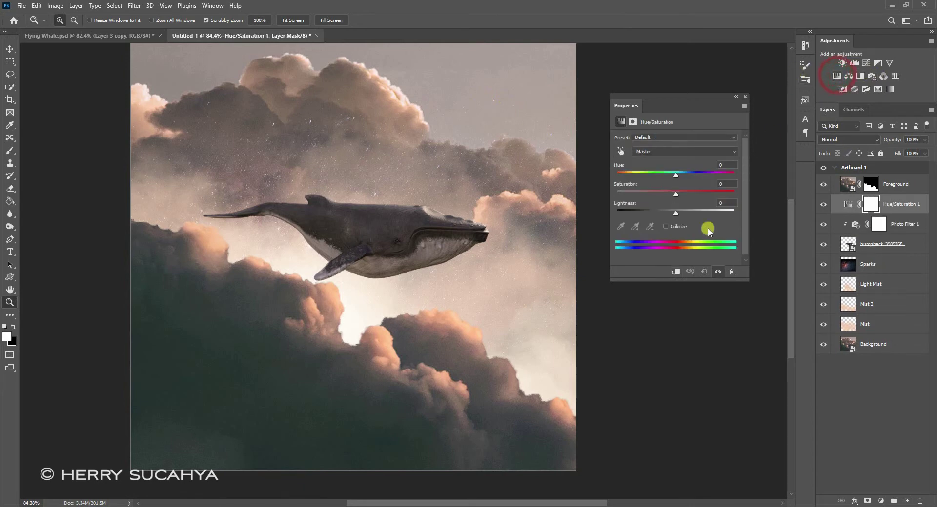
left_click(674, 272)
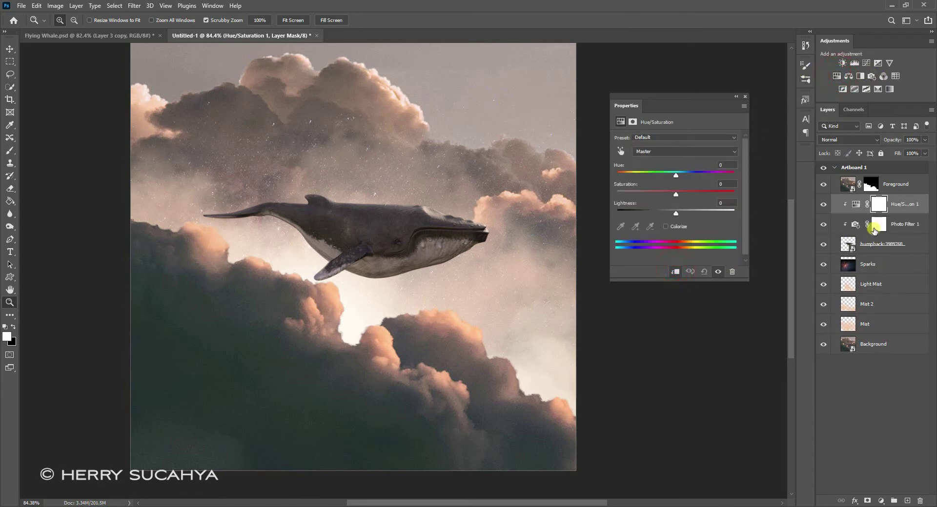
left_click(669, 227)
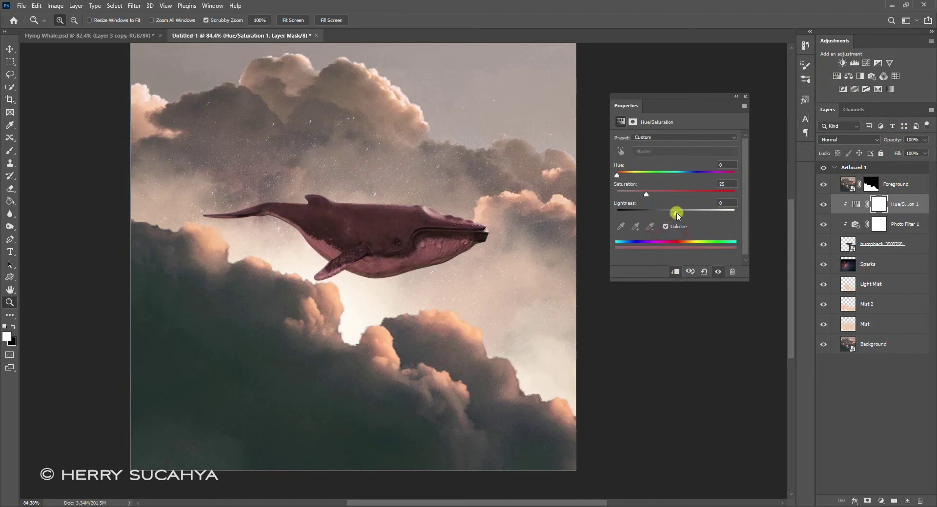
left_click_drag(676, 213, 683, 212)
left_click_drag(616, 176, 624, 178)
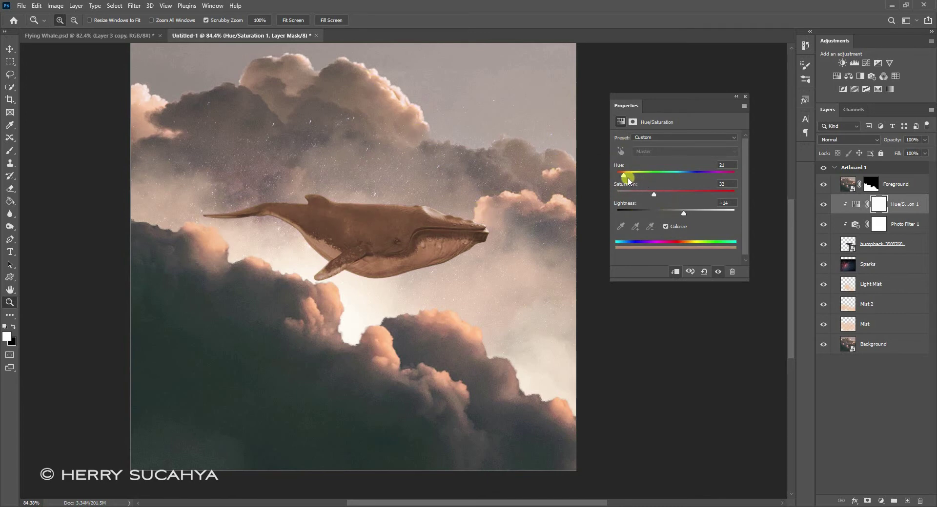
left_click_drag(624, 178, 630, 177)
left_click_drag(686, 214, 687, 213)
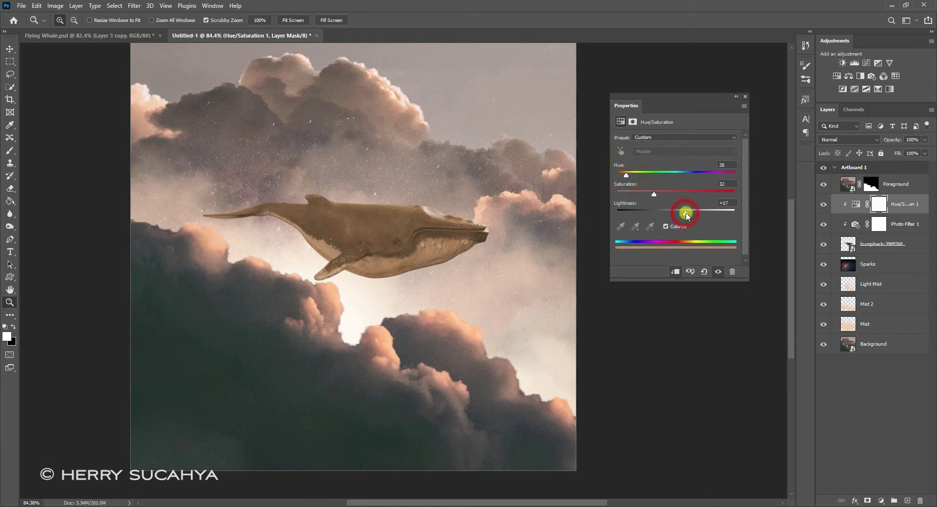
- Invert the Hue/Saturation layer's mask to black
left_click(879, 205)
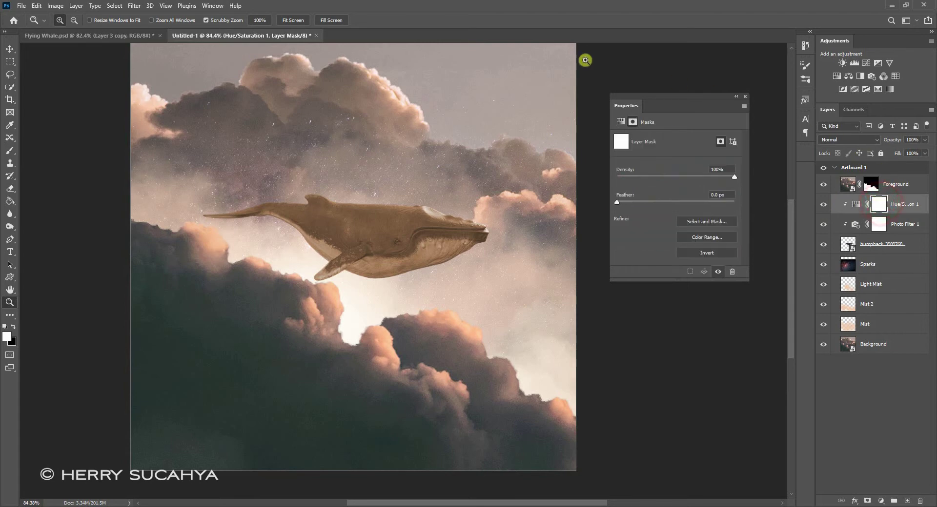
left_click(55, 6)
left_click(90, 31)
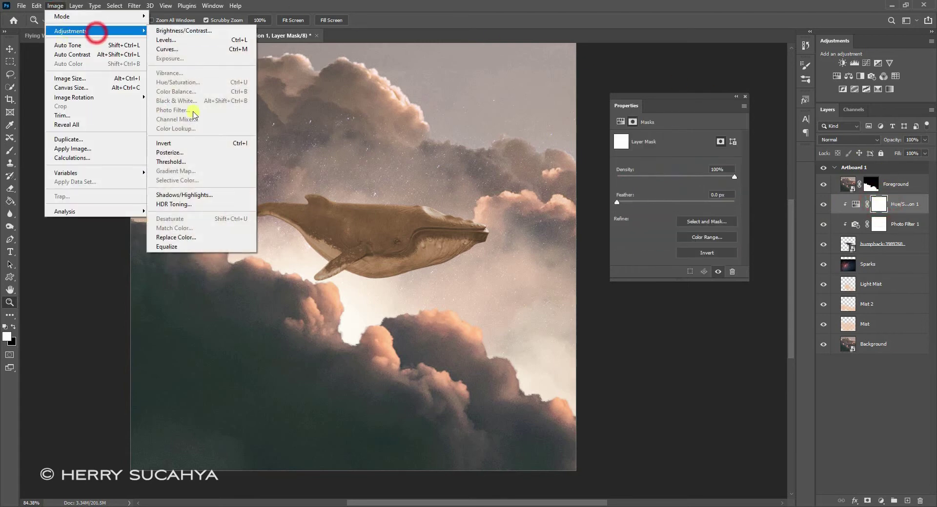
left_click(186, 142)
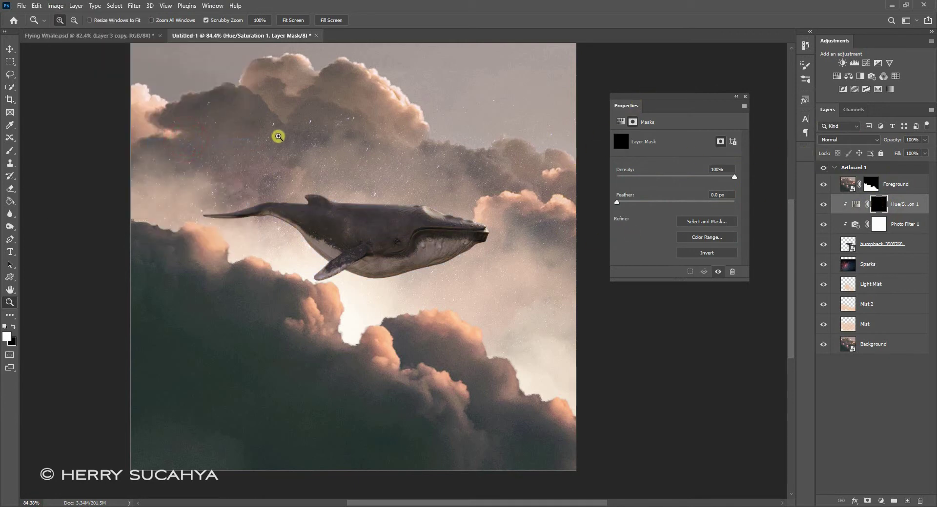
- Select the Brush tool with a soft round tip at about 42 px and 0% hardness
left_click(10, 150)
left_click(61, 151)
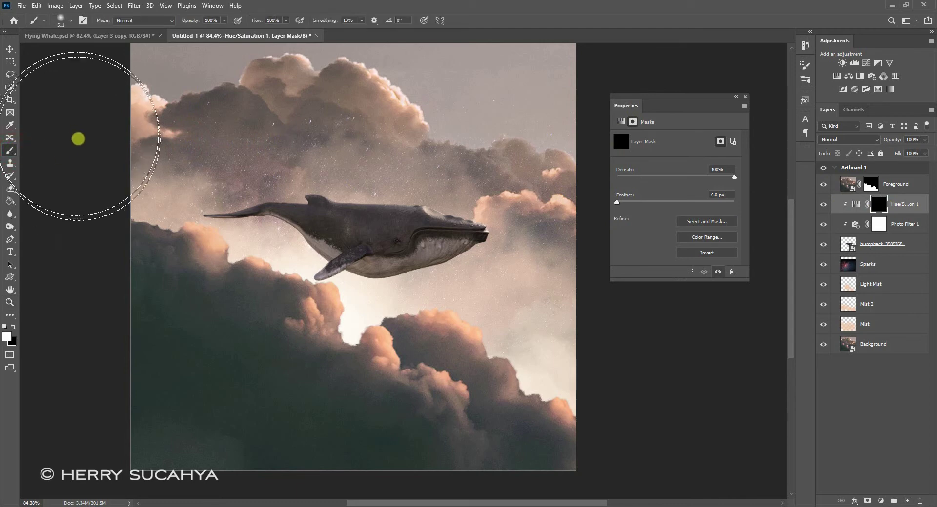
right_click(398, 156)
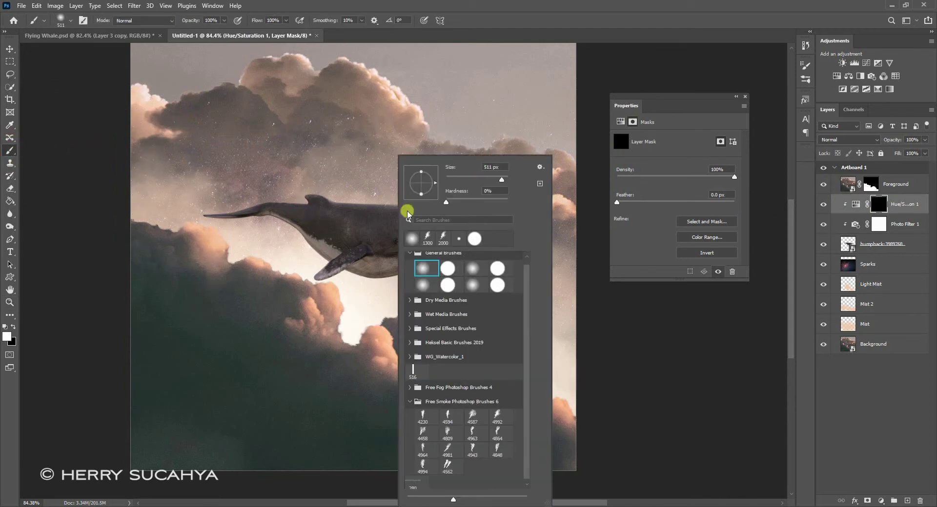
left_click(428, 268)
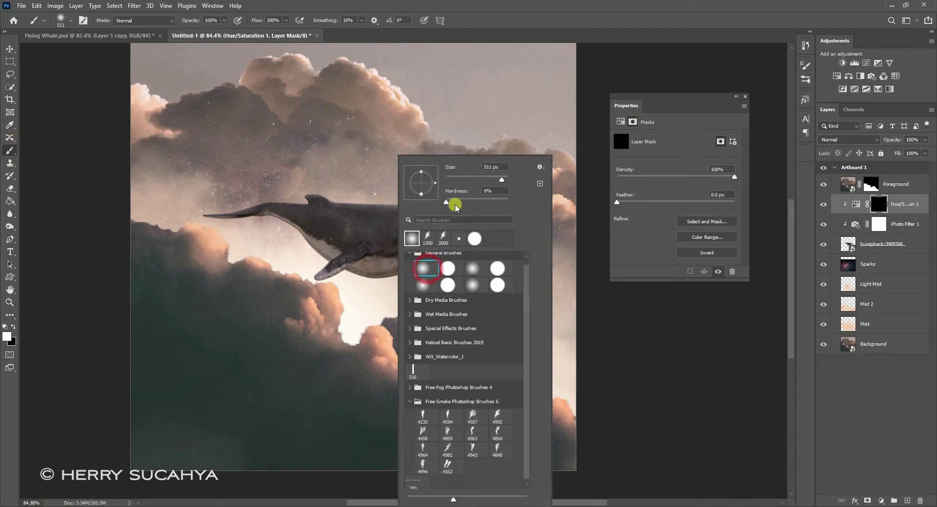
left_click(464, 178)
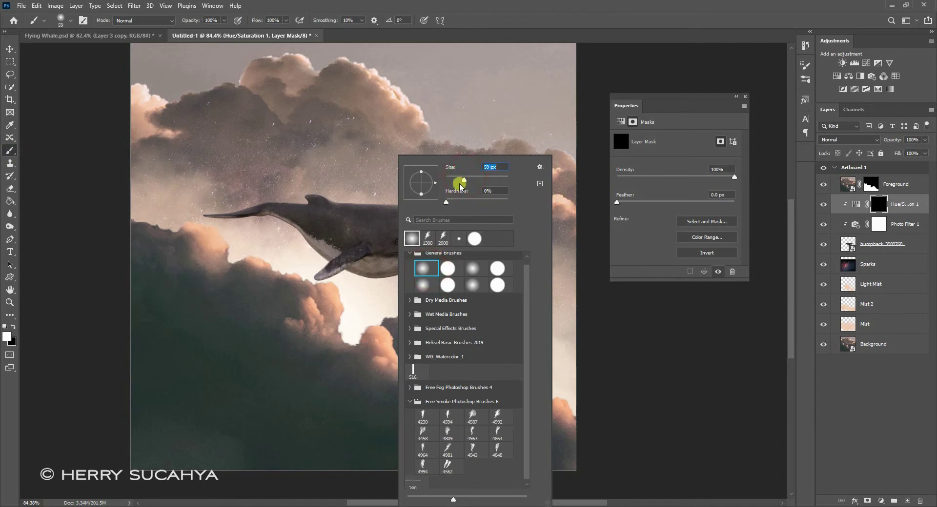
left_click_drag(464, 181, 458, 180)
left_click(282, 7)
- Set the brush opacity to 72% and use white (ffffff) as the foreground color
left_click(223, 20)
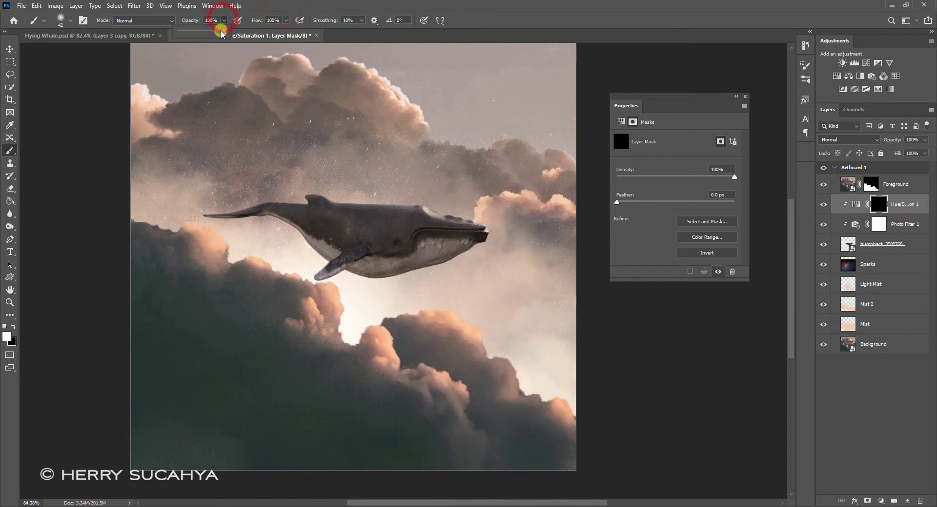
left_click_drag(221, 33, 212, 34)
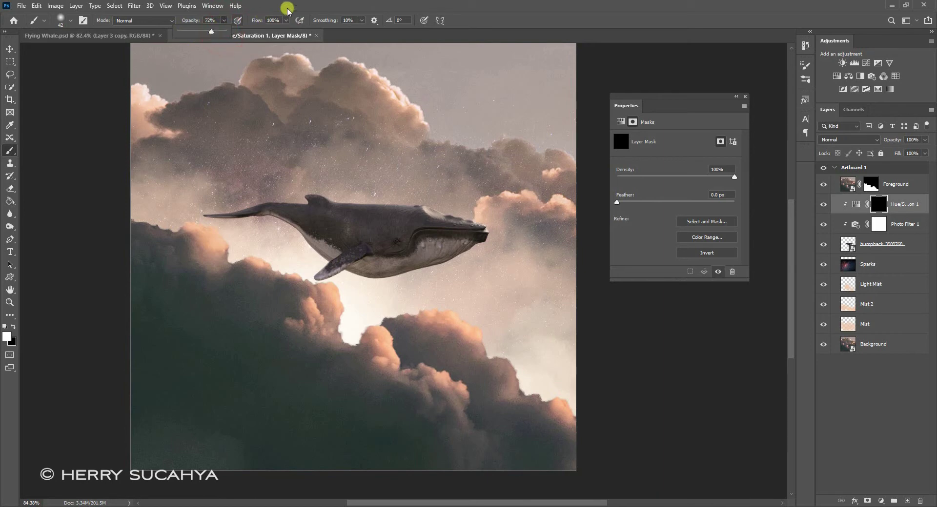
left_click(293, 7)
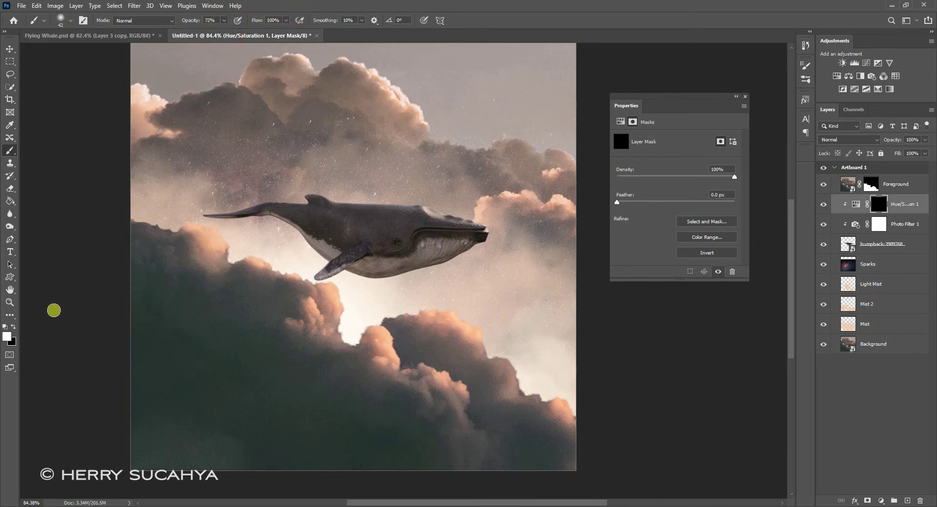
left_click(7, 336)
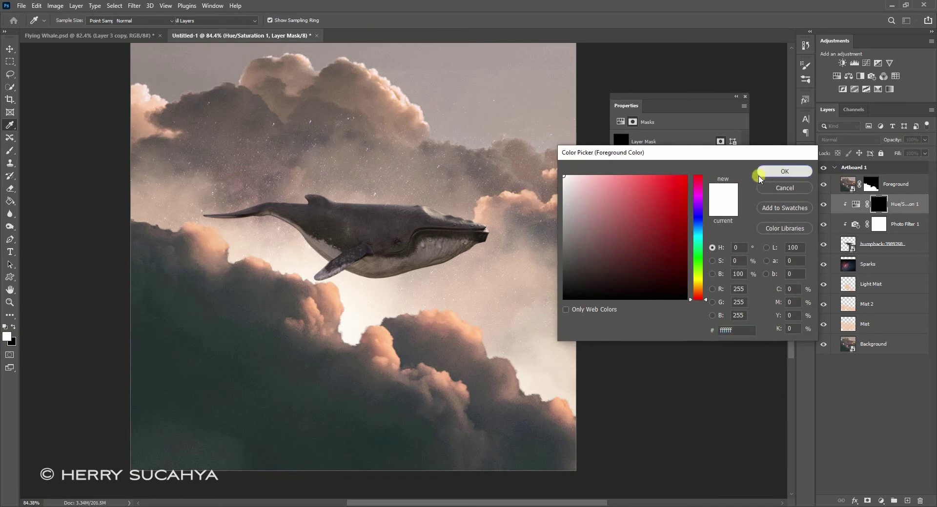
left_click(767, 172)
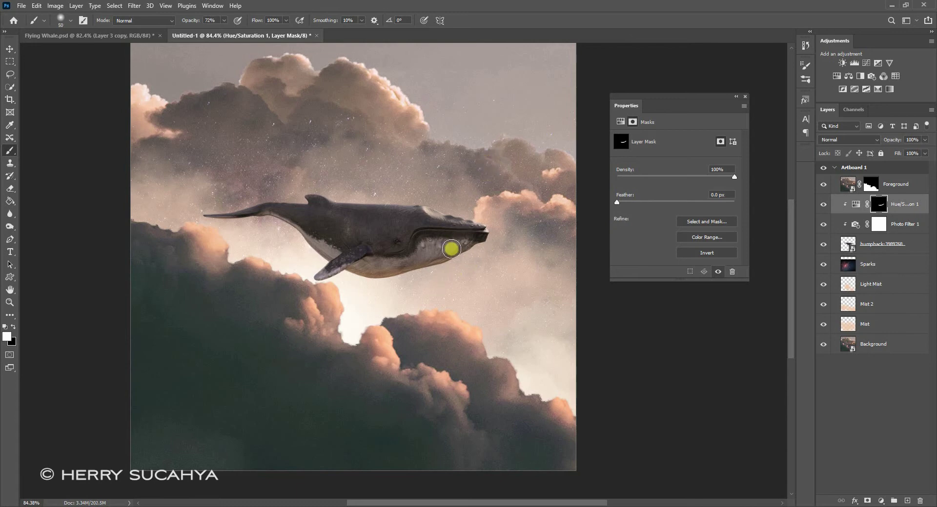
- Enlarge the brush to 100 px and paint the Hue/Saturation mask along the whale's belly and upper back
key("bracketright")
key("bracketright")
key("bracketright")
key("bracketright")
key("bracketright")
key("bracketright")
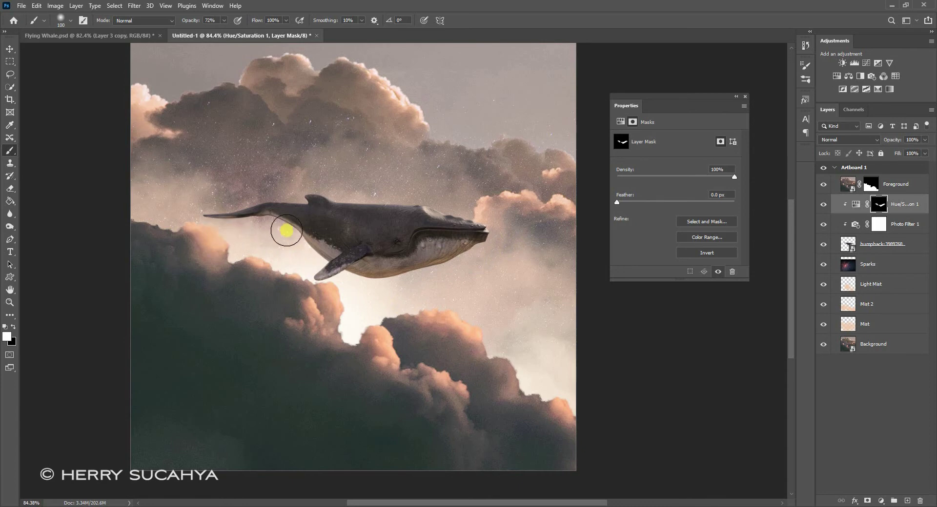
left_click_drag(329, 181, 496, 207)
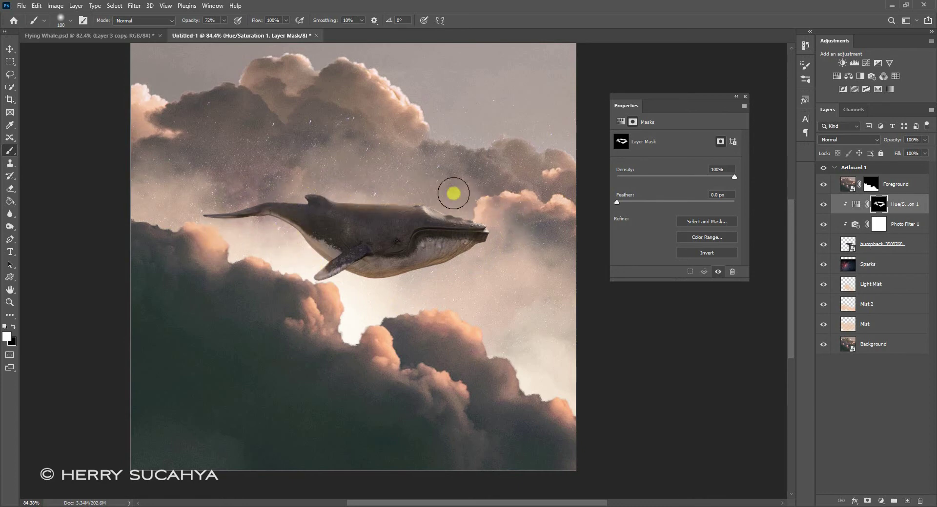
- Enlarge the brush to about 161 px and paint more of the whale's back and head into the Hue/Saturation mask
right_click(478, 257)
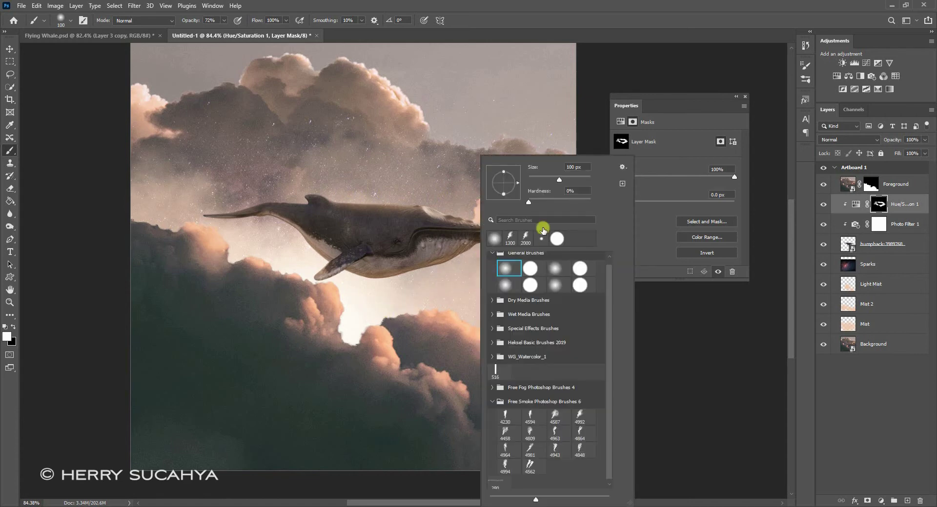
left_click(418, 295)
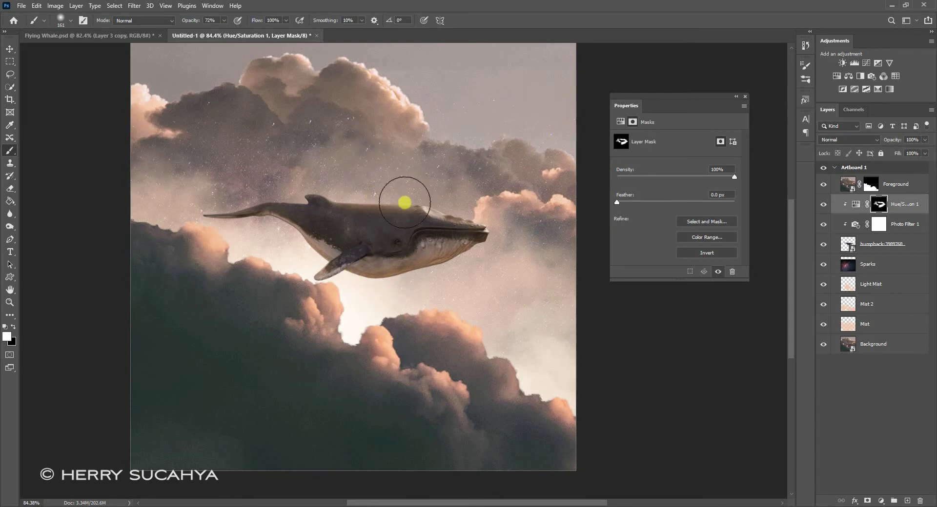
left_click(620, 121)
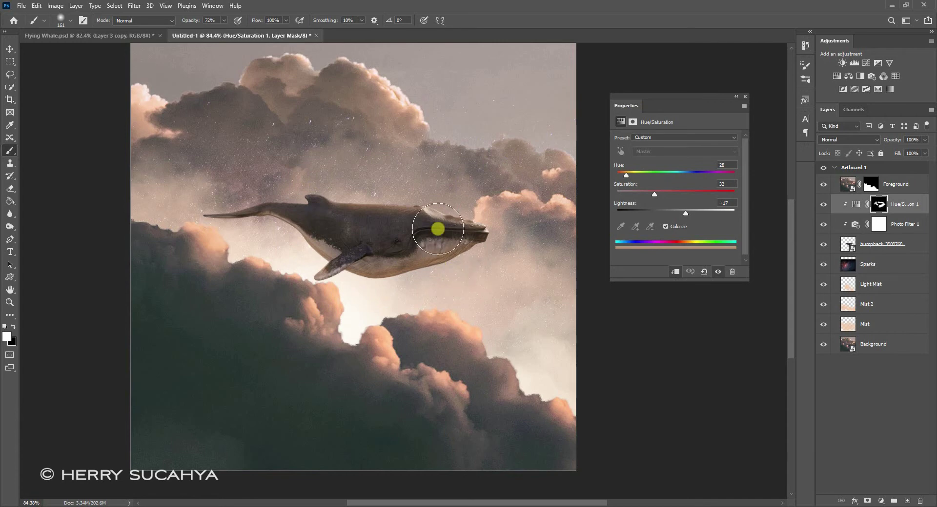
- Duplicate the Hue/Saturation adjustment and clip the copy to the whale
left_click(881, 204)
left_click(856, 205)
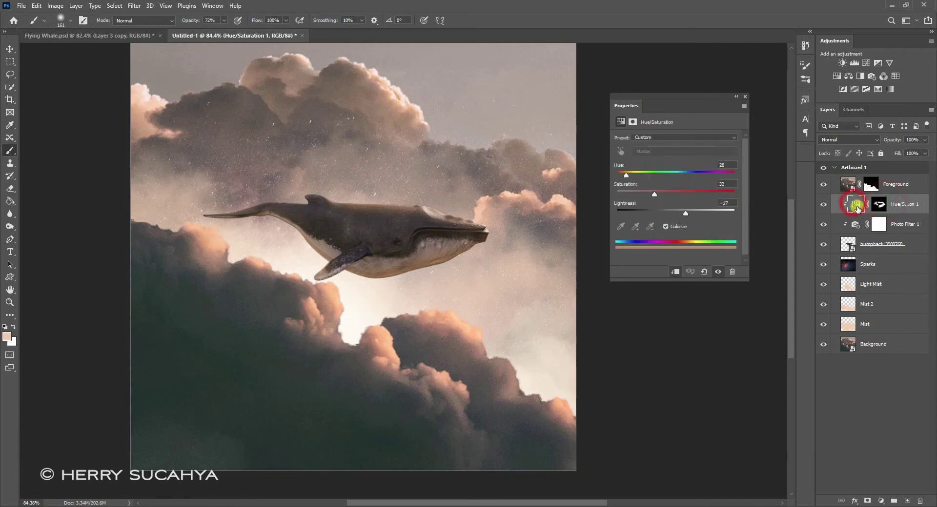
key("ctrl+j")
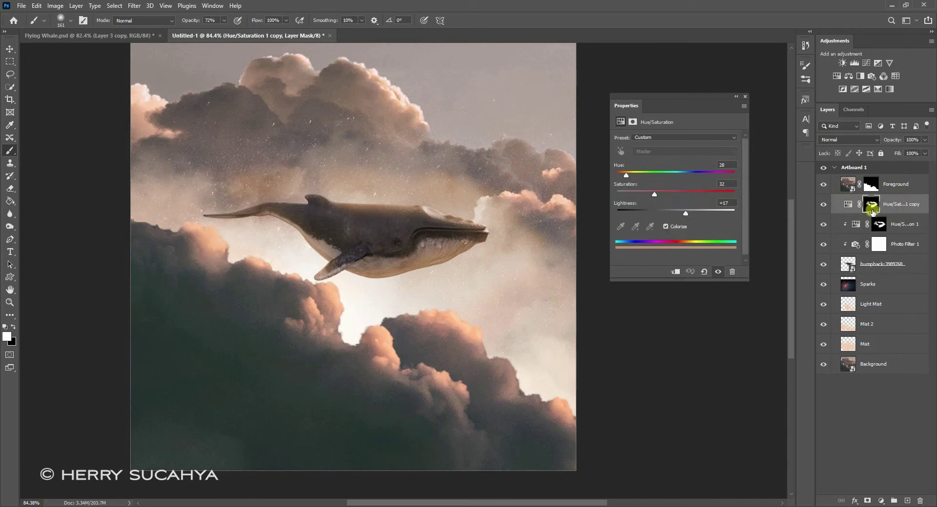
left_click(676, 273)
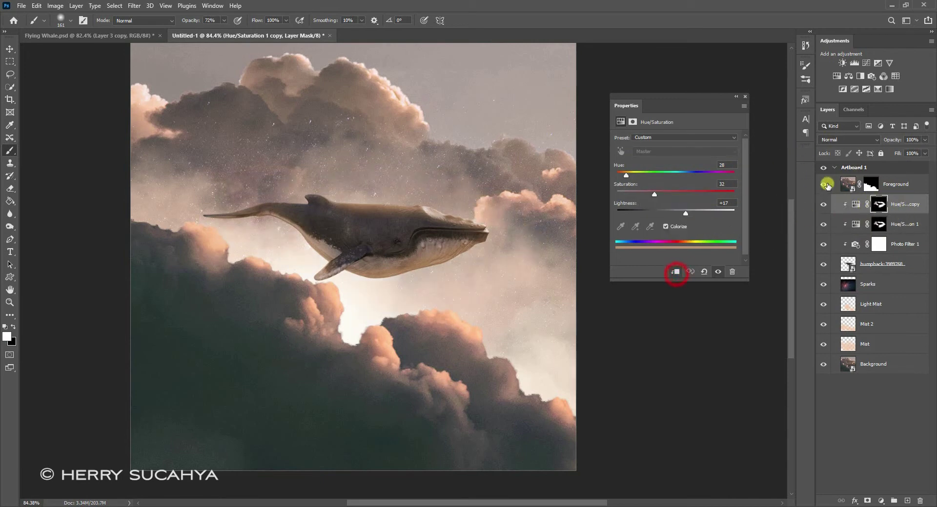
- Set the duplicated Hue/Saturation layer to Screen blend mode and its Lightness to +44
left_click(856, 205)
left_click(839, 140)
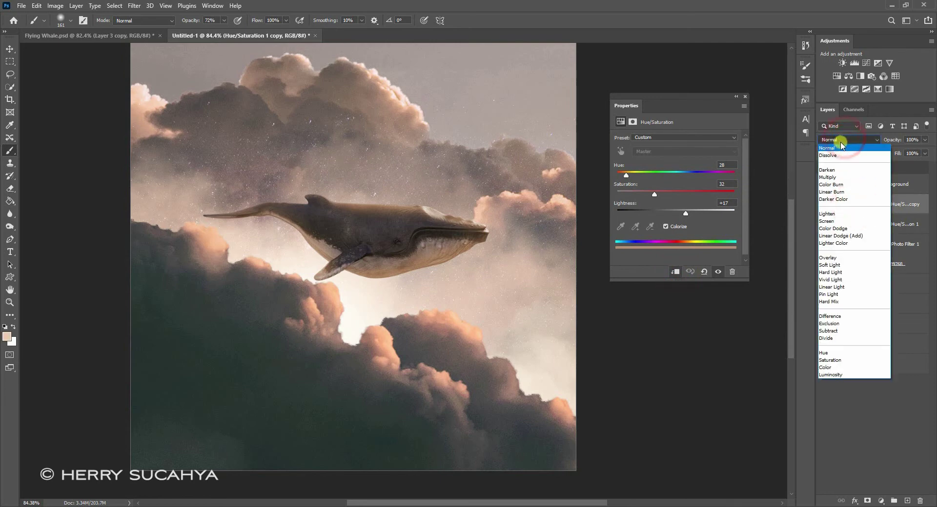
left_click(832, 221)
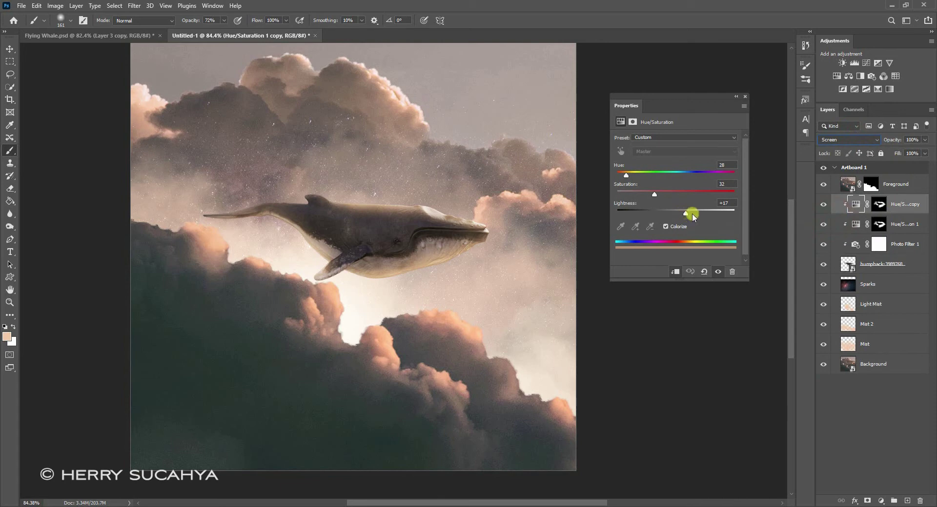
left_click(848, 207)
left_click_drag(690, 213, 695, 215)
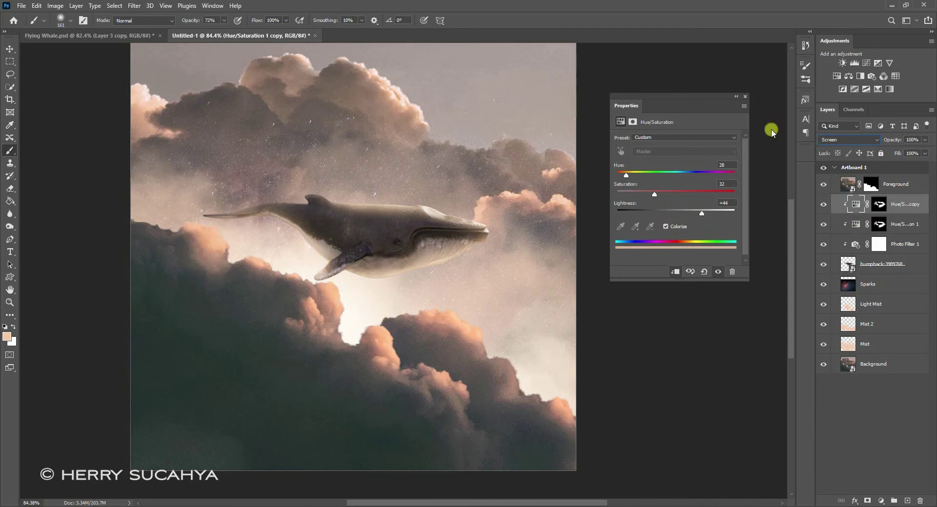
- Replace the duplicated Hue/Saturation layer's mask with a new one and invert it to black
left_click(879, 208)
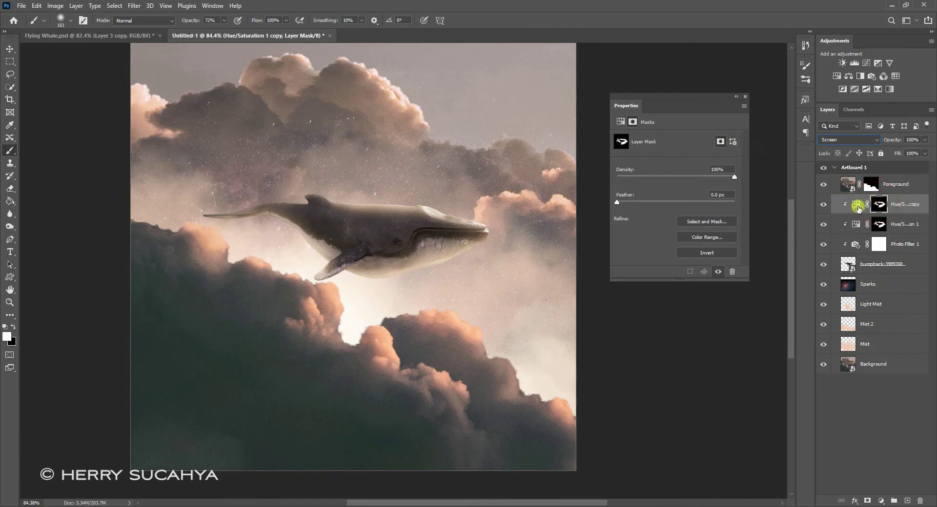
right_click(880, 206)
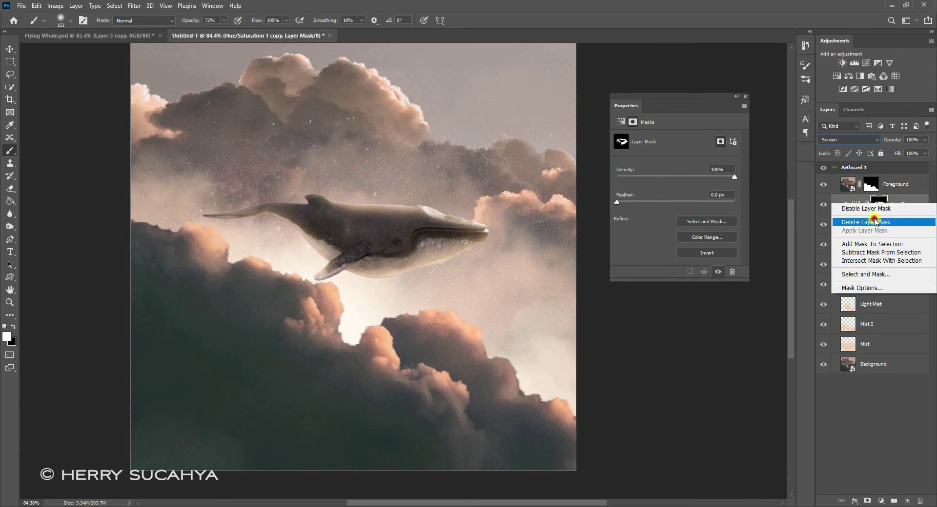
left_click(876, 223)
left_click(868, 502)
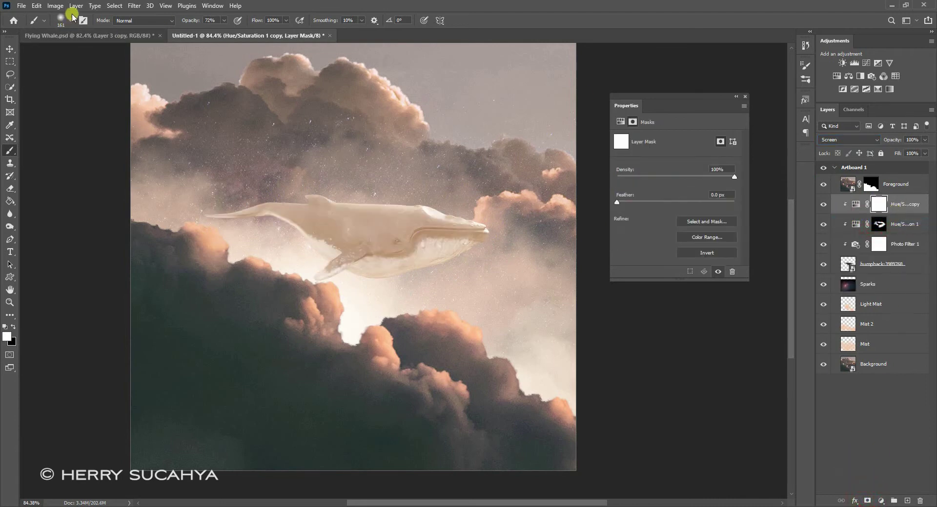
left_click(57, 6)
mouse_move(70, 32)
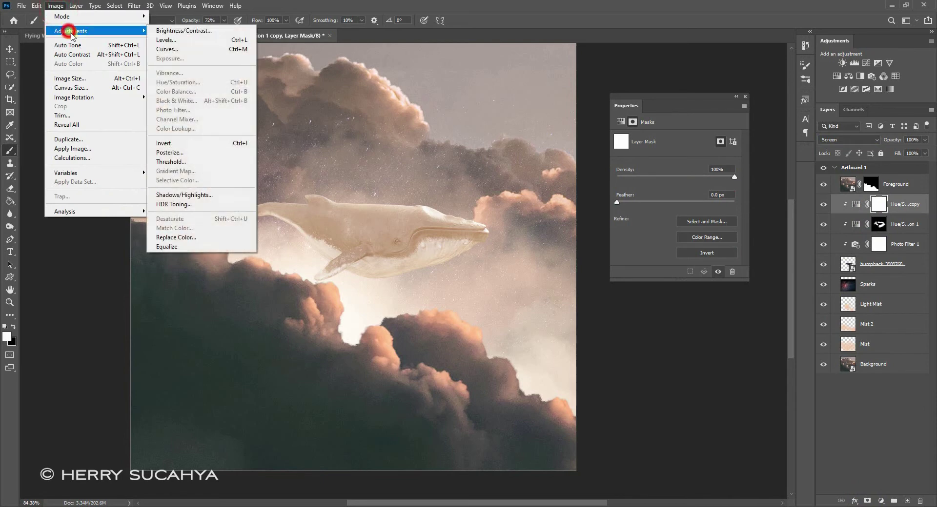
left_click(176, 143)
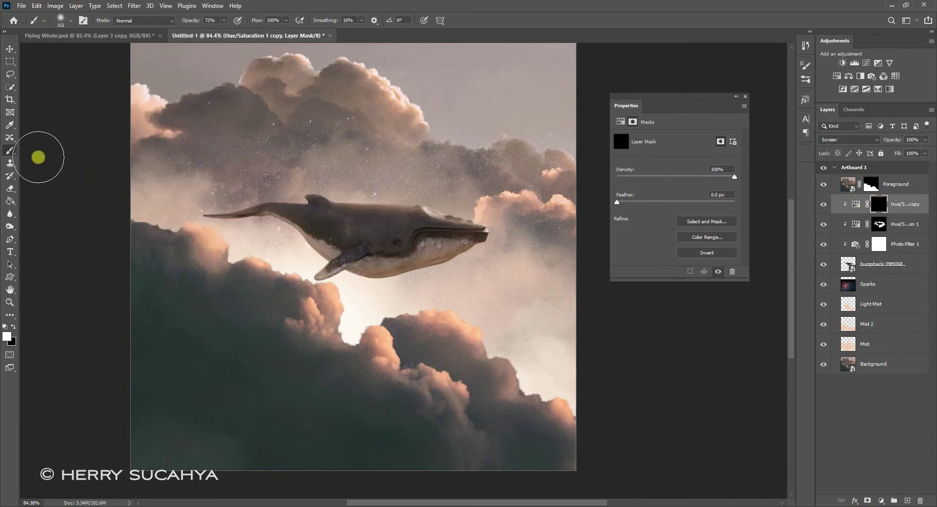
- Reduce the brush to 44 px and paint light along the whale's belly and lower jaw edge in the duplicated adjustment's mask
left_click(10, 150)
right_click(455, 174)
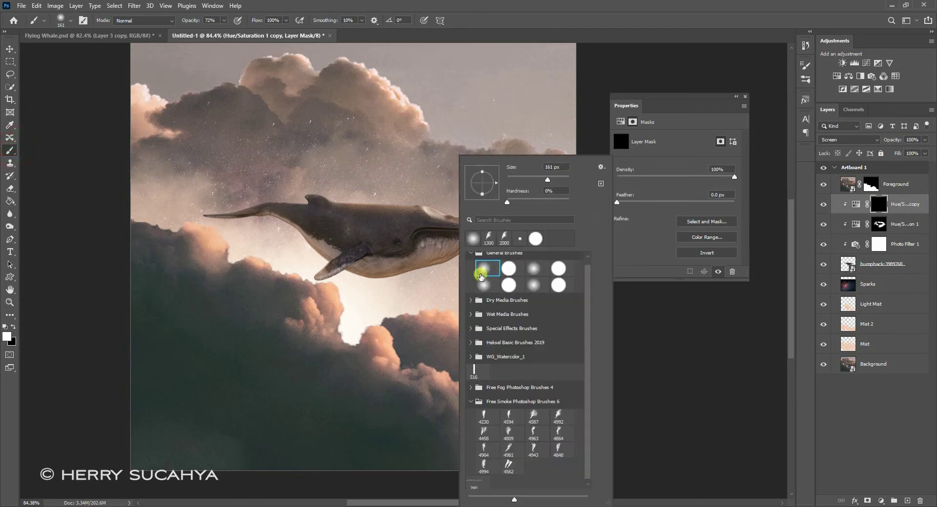
left_click_drag(522, 183, 520, 181)
left_click(349, 277)
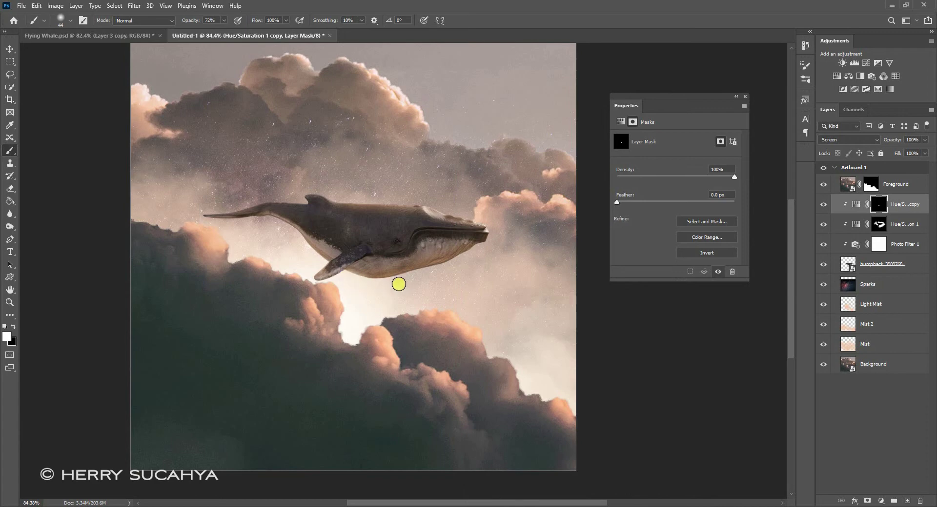
mouse_move(423, 279)
left_mouse_down()
mouse_move(412, 273)
mouse_move(481, 259)
mouse_move(485, 247)
left_mouse_up()
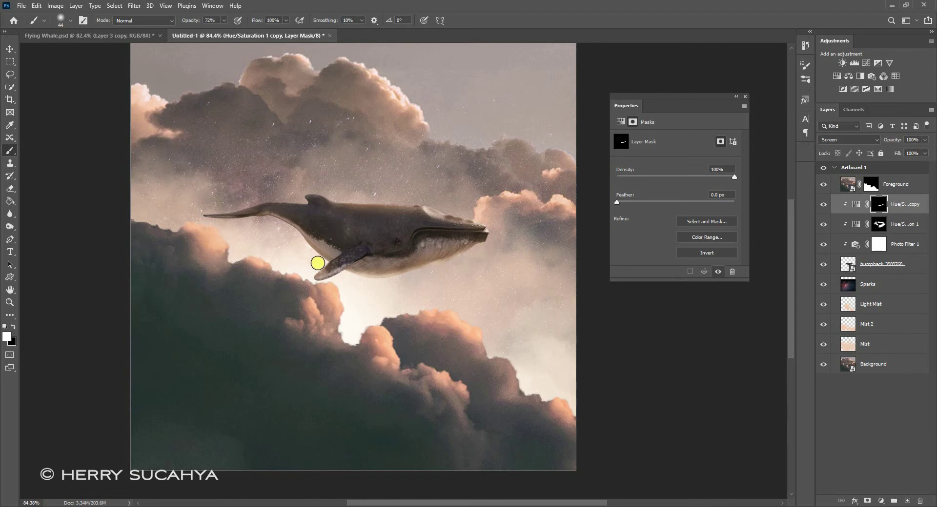
left_click(262, 220)
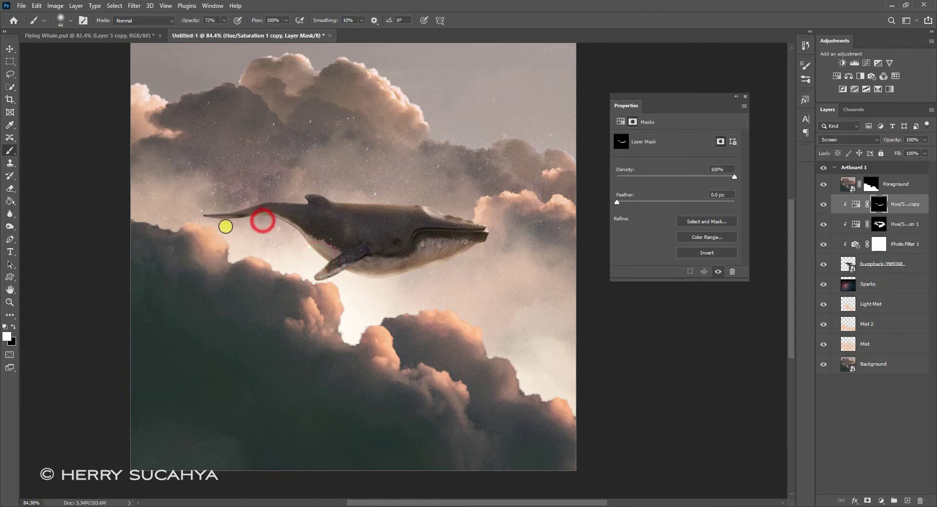
- Reduce the brush to 18 px and paint a thin light edge under the whale's tail, undoing the overly strong stroke
right_click(371, 215)
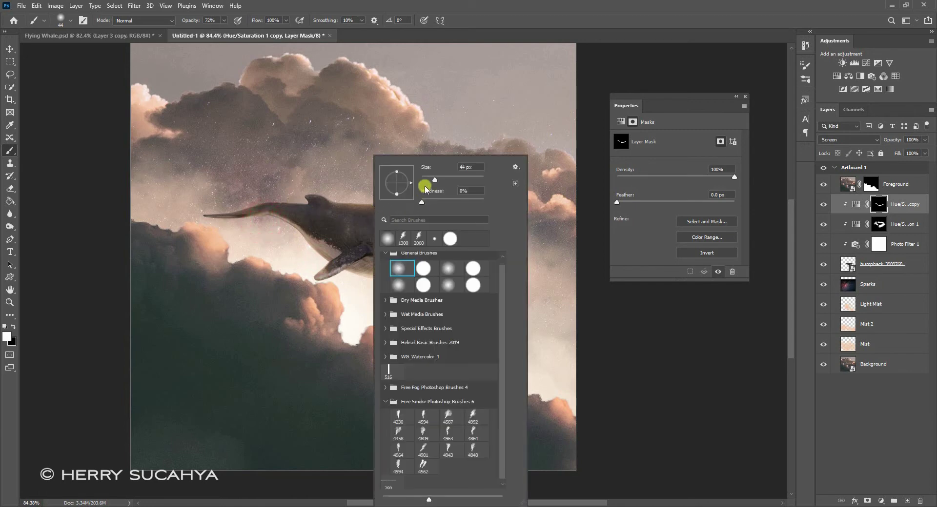
left_click(450, 5)
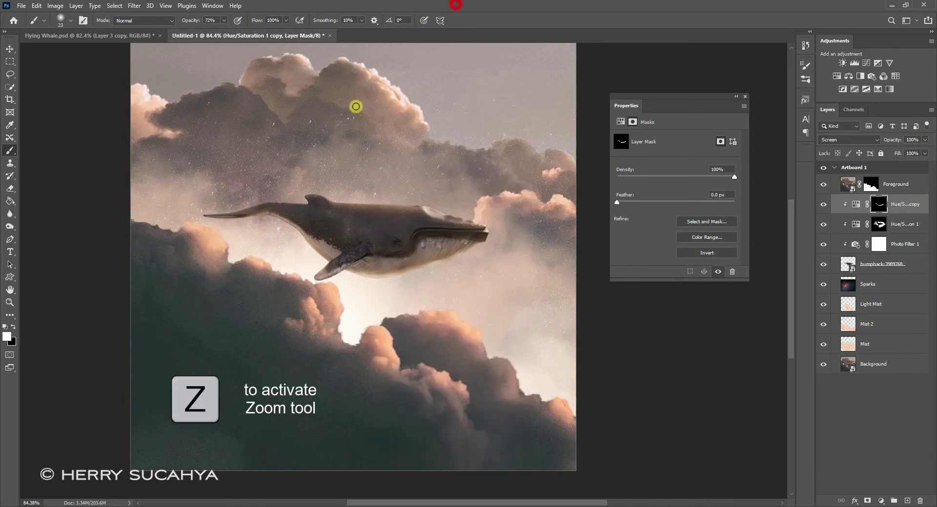
key("z")
mouse_move(260, 218)
left_mouse_down()
mouse_move(291, 194)
mouse_move(329, 184)
left_mouse_up()
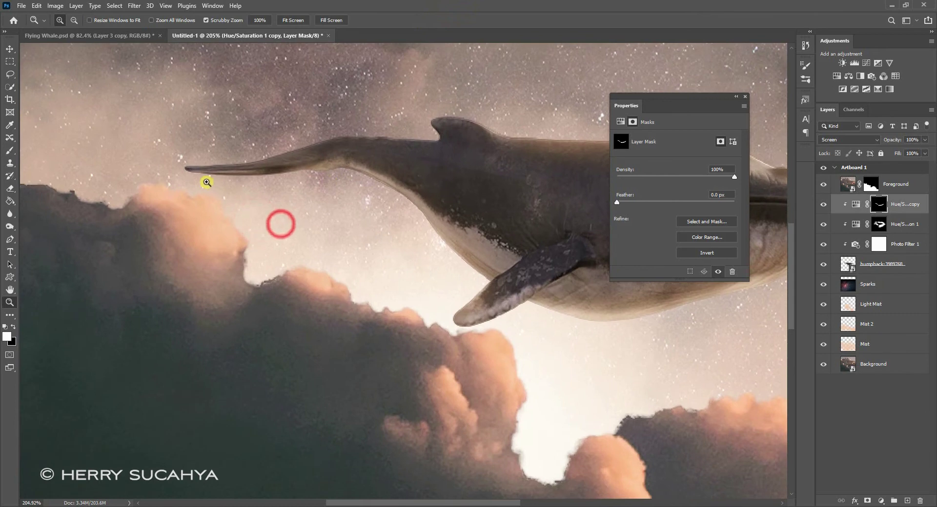
key("b")
right_click(341, 177)
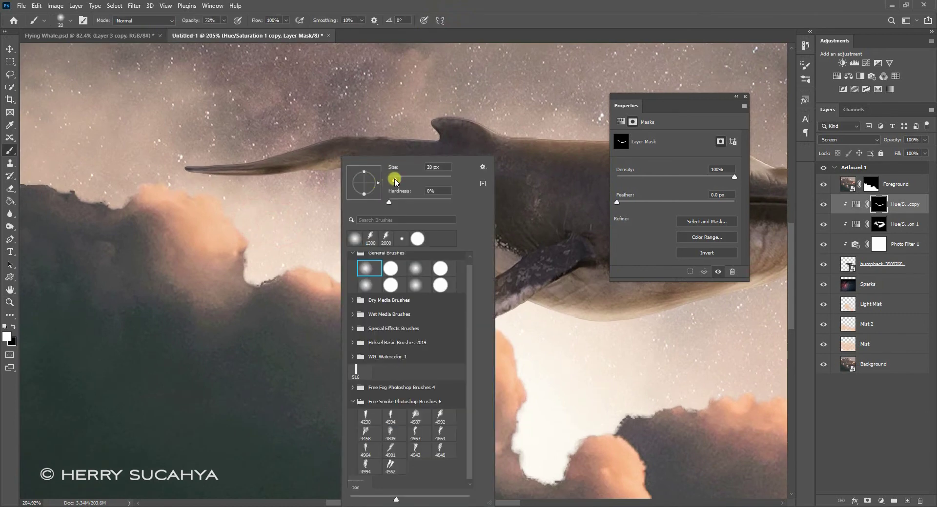
key("Return")
left_click_drag(187, 169, 262, 171)
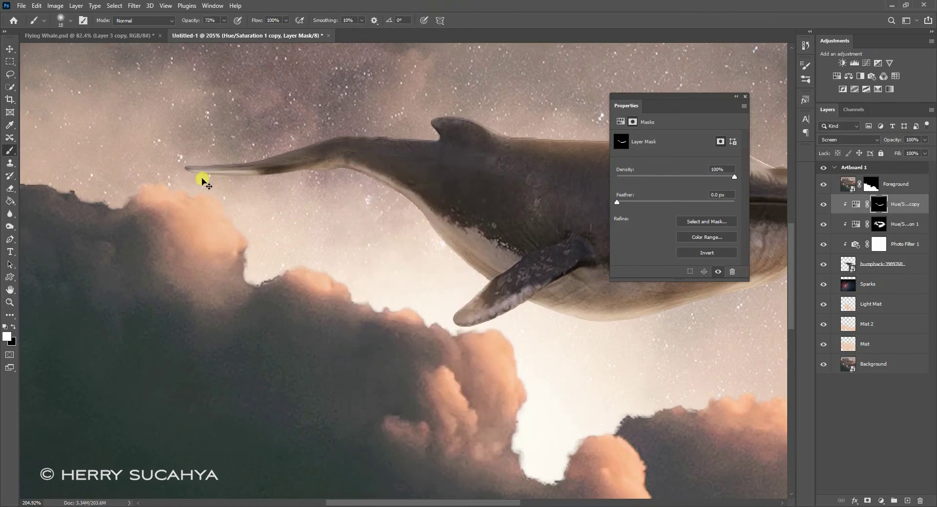
key("ctrl+z")
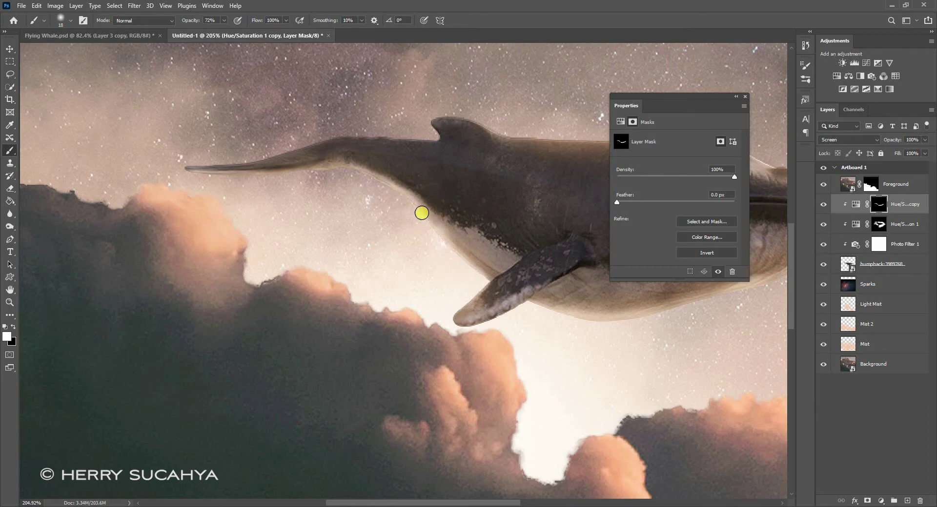
- Paint light along the whale's rear belly edge behind the flipper, undoing the stroke around the flipper tip
left_click_drag(500, 239, 420, 200)
left_click_drag(451, 233, 398, 239)
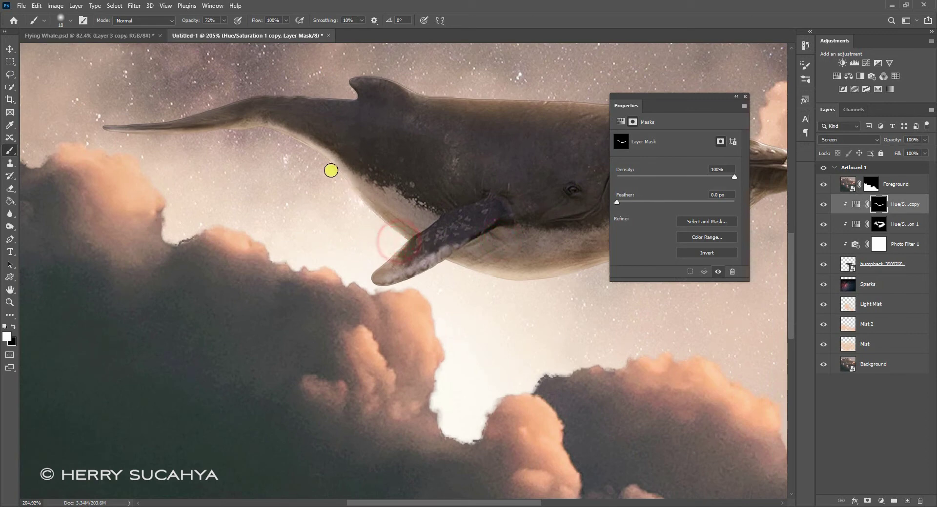
mouse_move(365, 273)
left_mouse_down()
mouse_move(435, 262)
mouse_move(508, 224)
mouse_move(479, 253)
left_mouse_up()
key("ctrl+z")
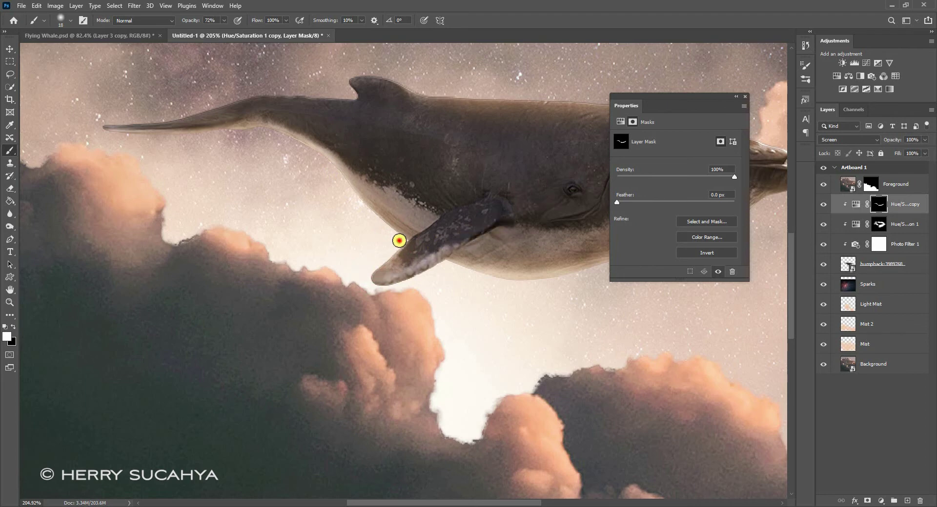
left_click(399, 240)
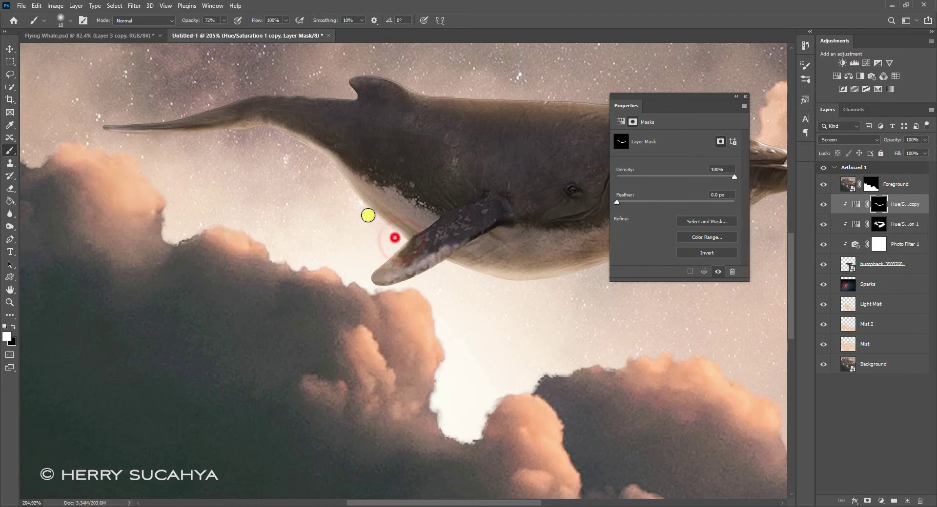
left_click(341, 192)
- Paint light in short strokes along the lower belly edge from the flipper toward the jaw
key("z")
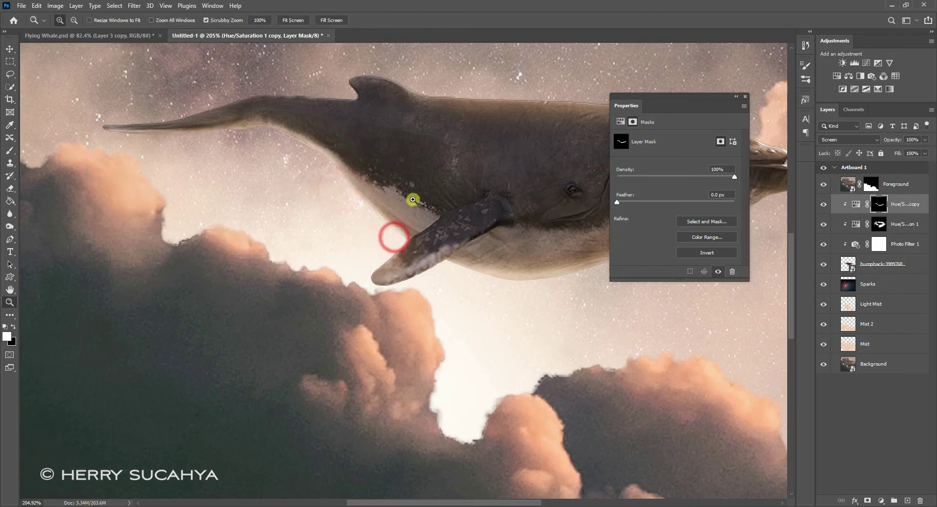
mouse_move(412, 200)
left_mouse_down()
mouse_move(445, 195)
mouse_move(433, 236)
left_mouse_up()
key("b")
left_click(405, 235)
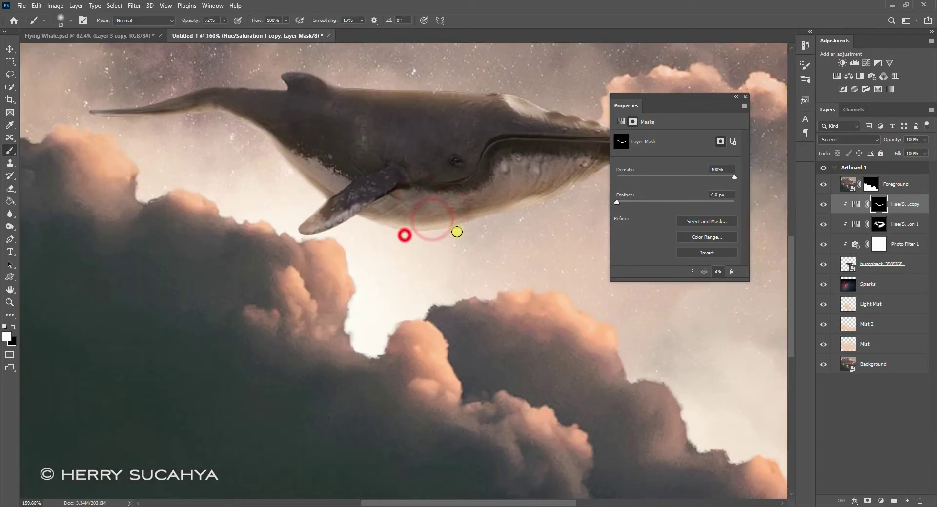
left_click(447, 235)
left_click(358, 218)
left_click(436, 237)
left_click(478, 224)
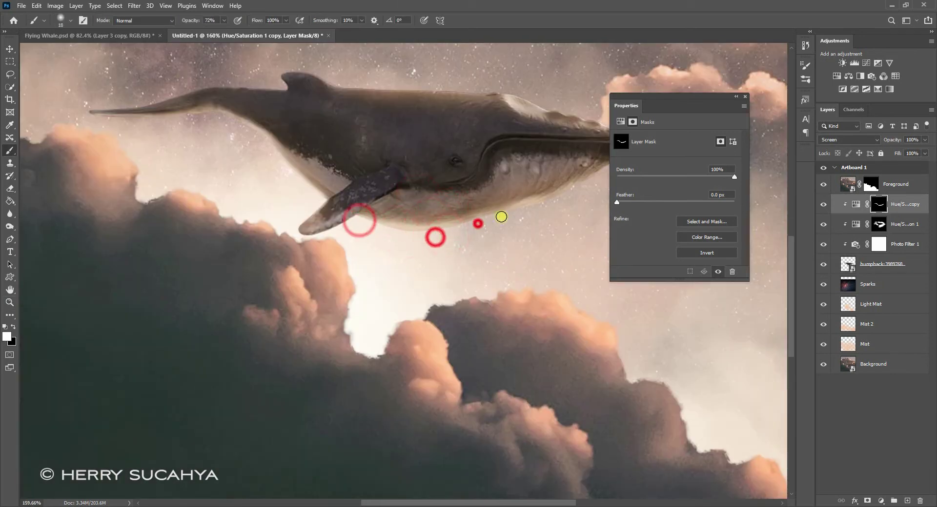
left_click(501, 217)
left_click(460, 224)
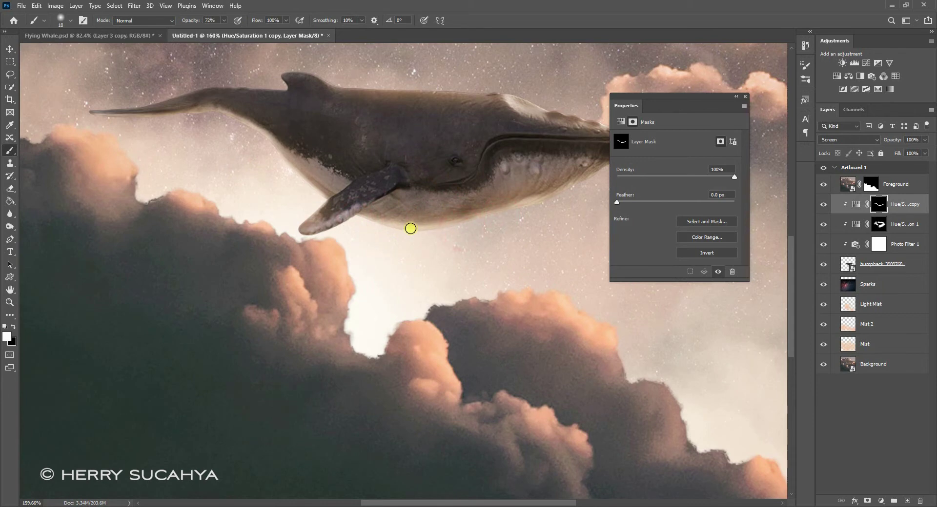
- Switch the painting color to black, enlarge the brush to 69 px, and soften the light on the belly beside the flipper
left_click(411, 228, "ctrl")
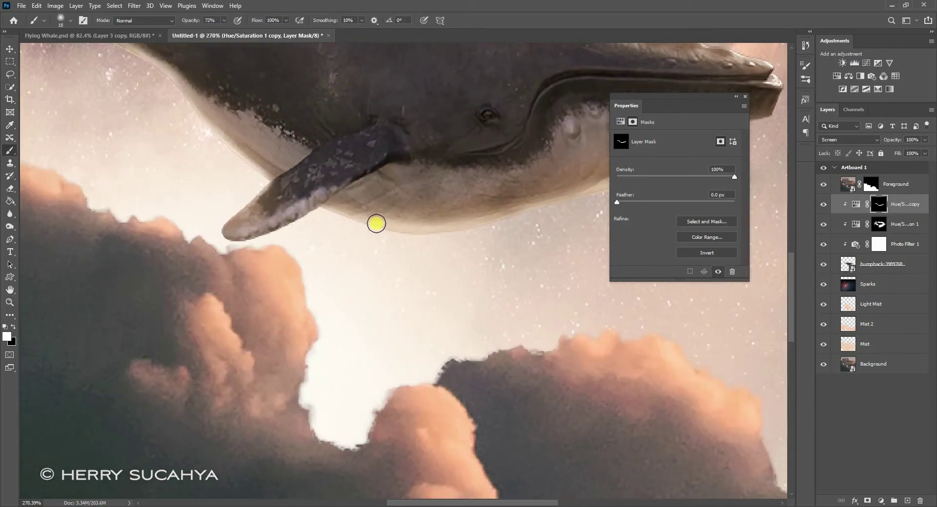
left_click(7, 338)
key("Return")
left_click(388, 219)
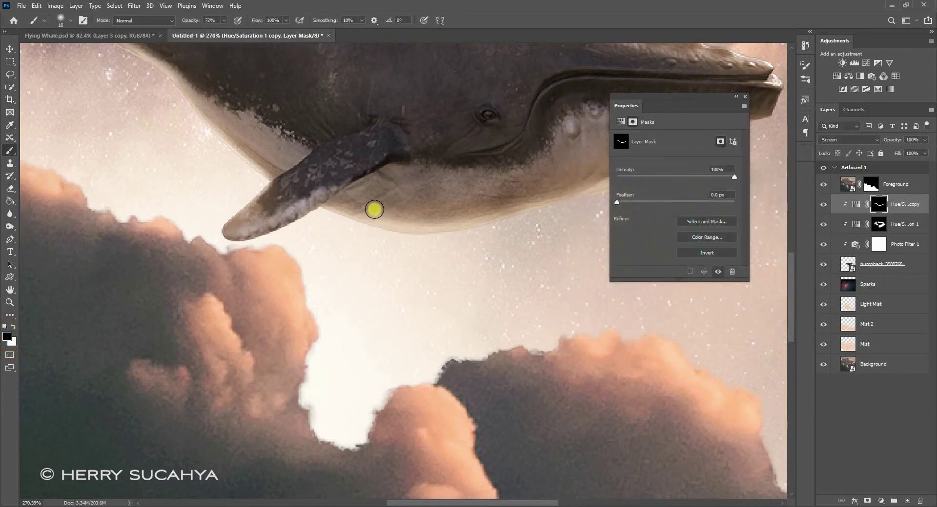
mouse_move(374, 210)
left_mouse_down()
mouse_move(458, 212)
mouse_move(391, 208)
left_mouse_up()
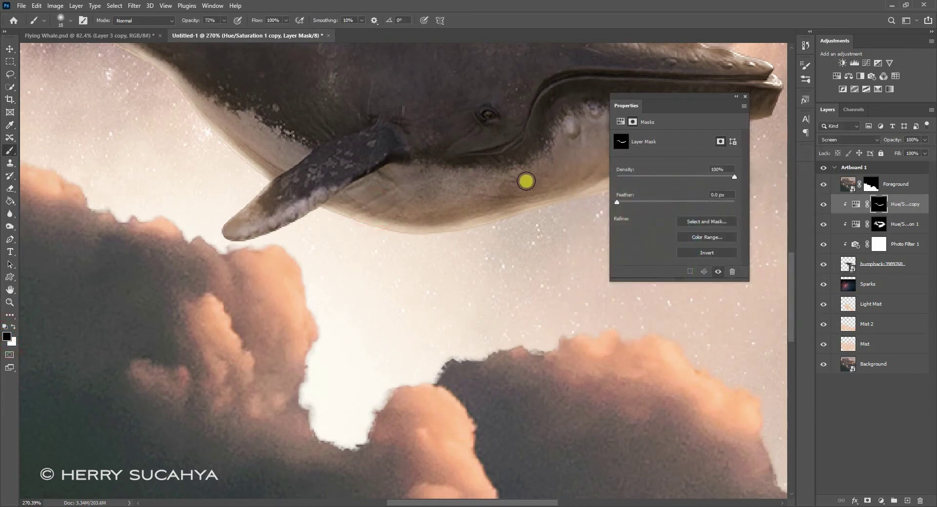
right_click(487, 159)
left_click(559, 181)
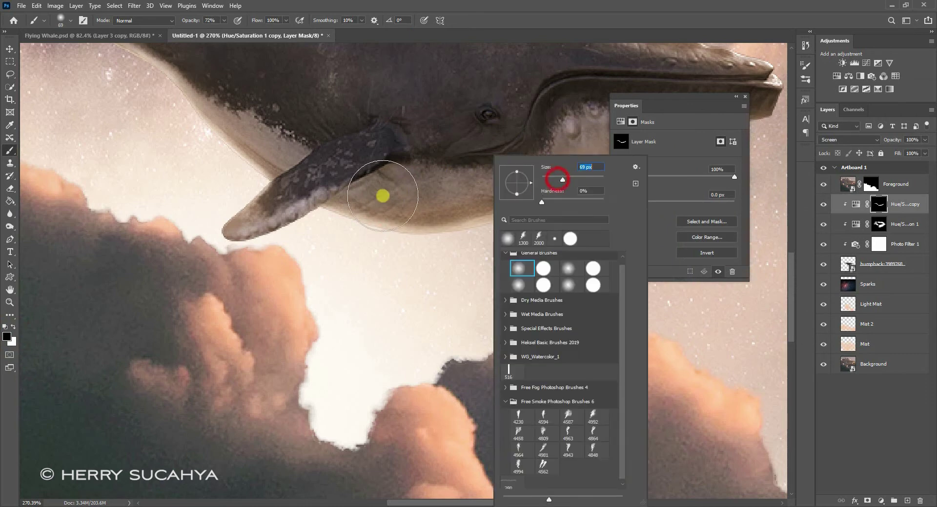
left_click(379, 184)
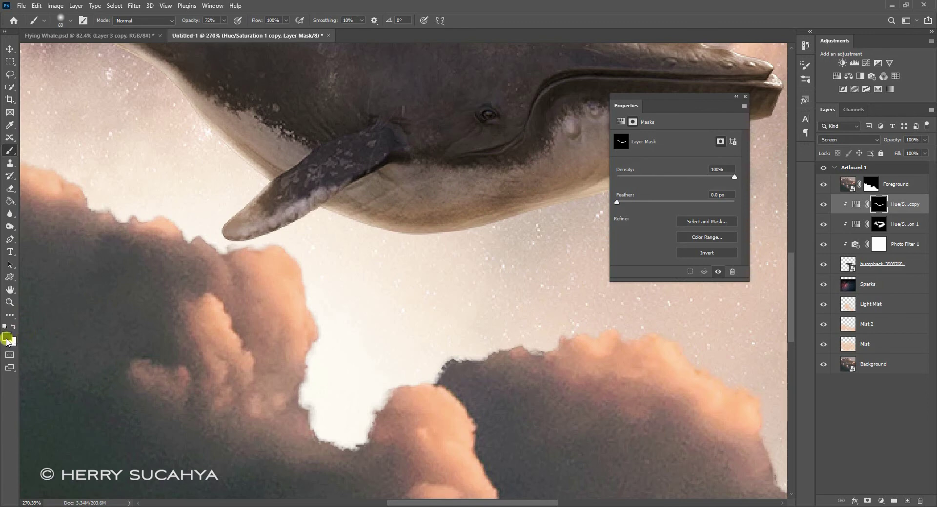
- Switch back to white, set the brush to 29 px, and paint the belly edge just below the flipper
key("p")
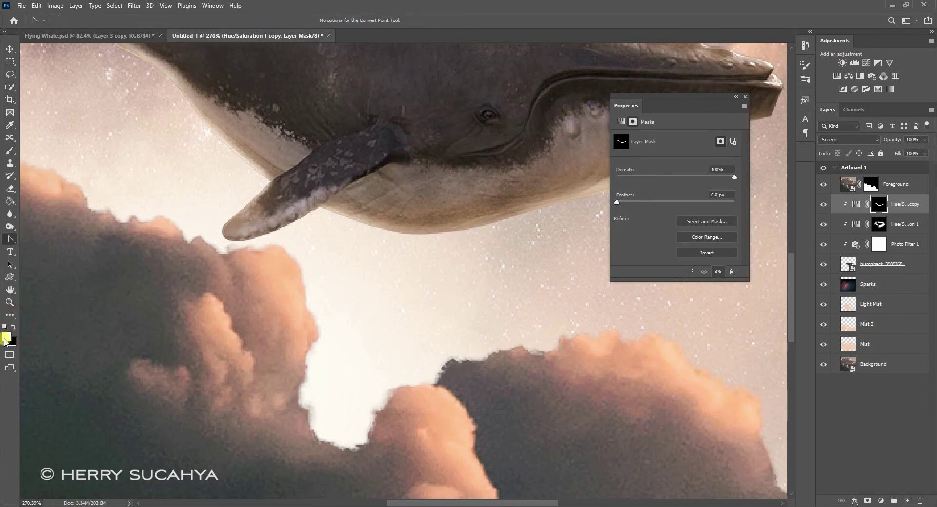
key("b")
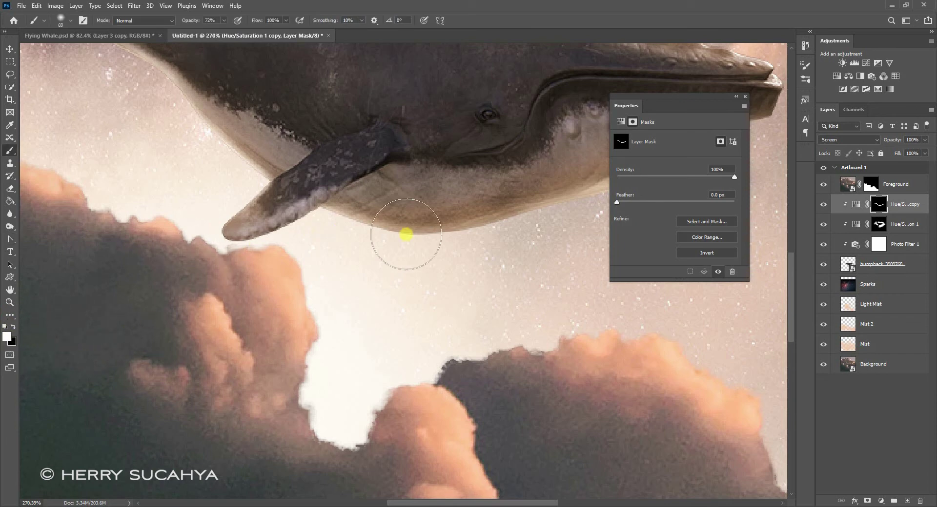
right_click(428, 157)
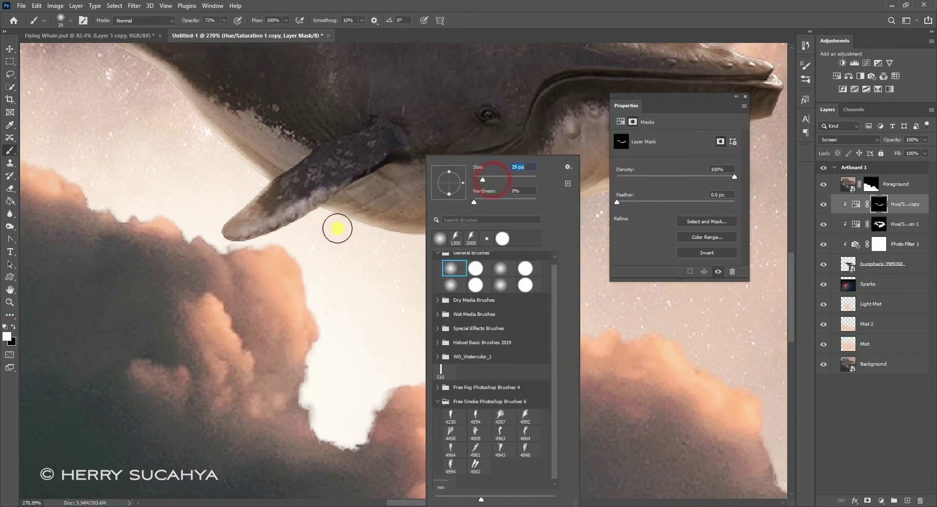
left_click(334, 226)
scroll(554, 227, "down", 4)
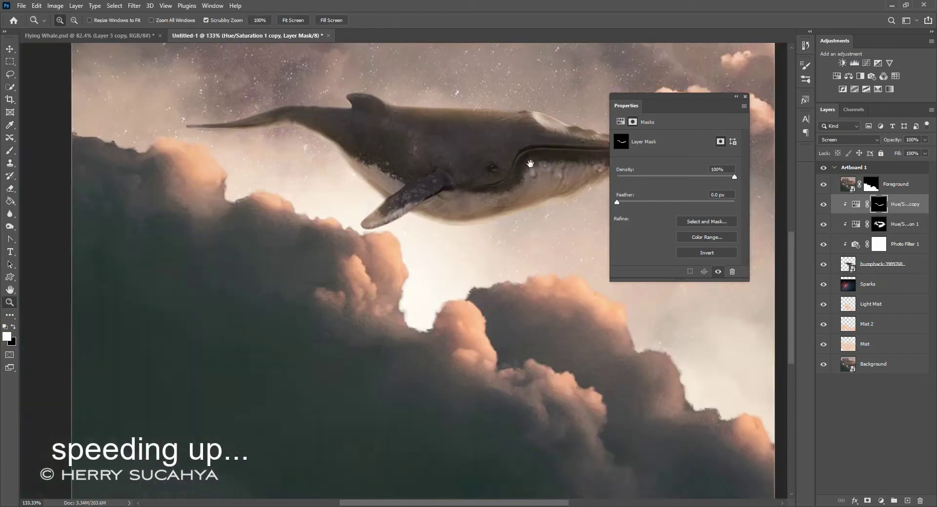
- Enlarge the brush to 100 px and paint broader, softer light along the whale's underside in the mask
key("bracketright")
key("bracketright")
key("bracketright")
key("bracketright")
key("bracketright")
key("bracketright")
key("bracketright")
scroll(517, 276, "down", 3)
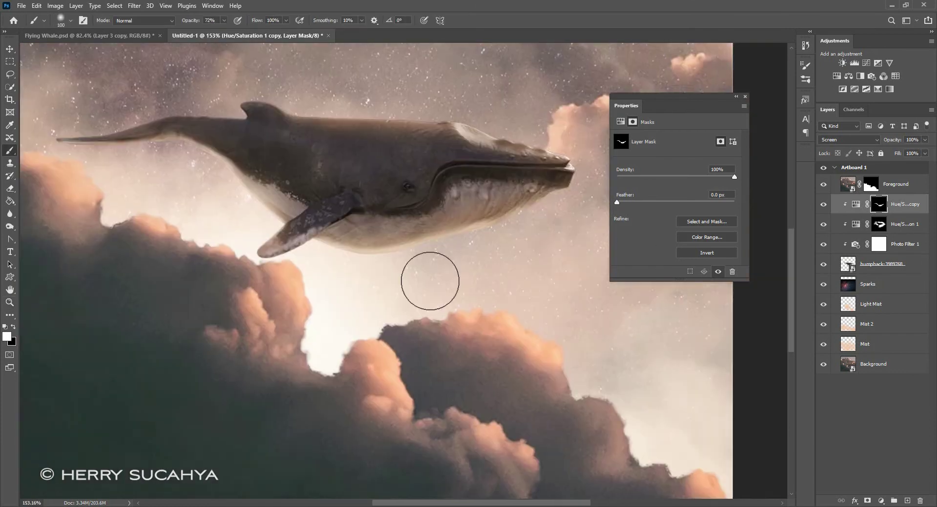
- Start a Pen tool path at the flipper's base, following its upper edge and looping loosely around its tip
key("z")
left_click_drag(387, 223, 459, 203)
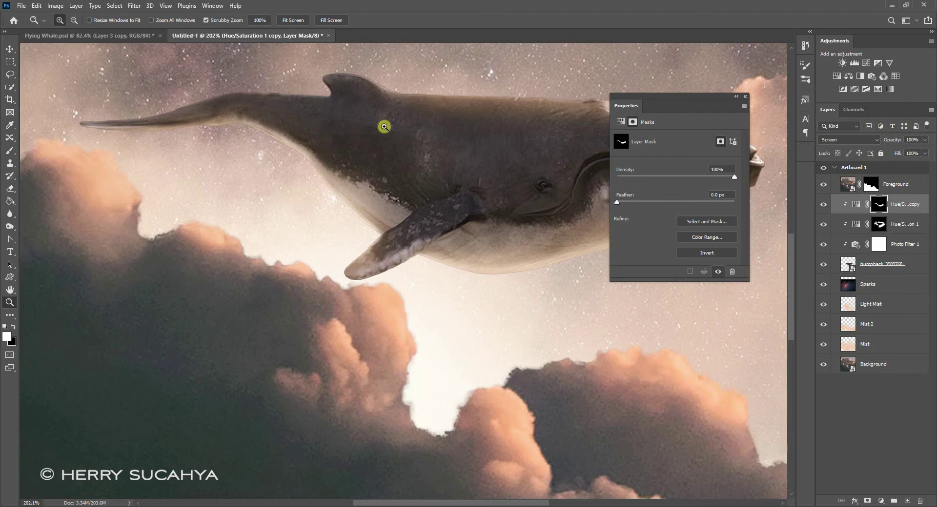
left_click(483, 218)
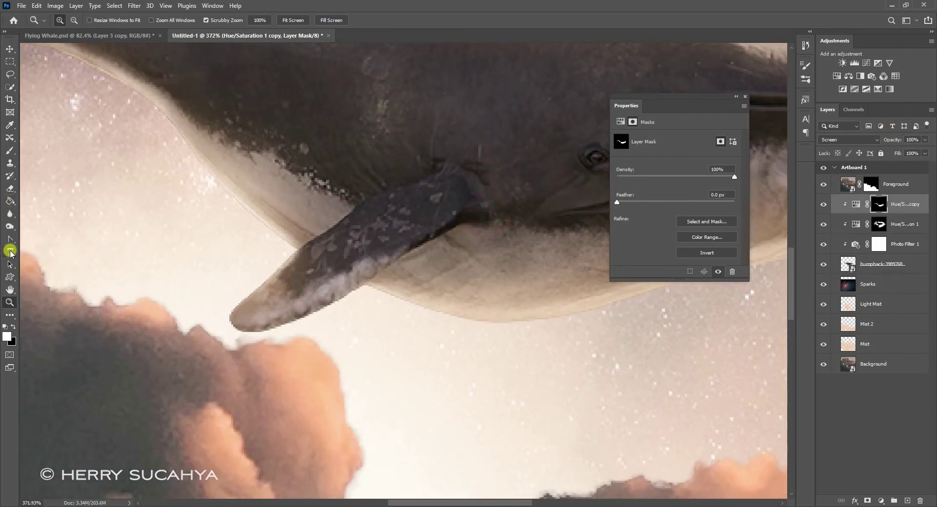
left_click(12, 239)
left_click(47, 241)
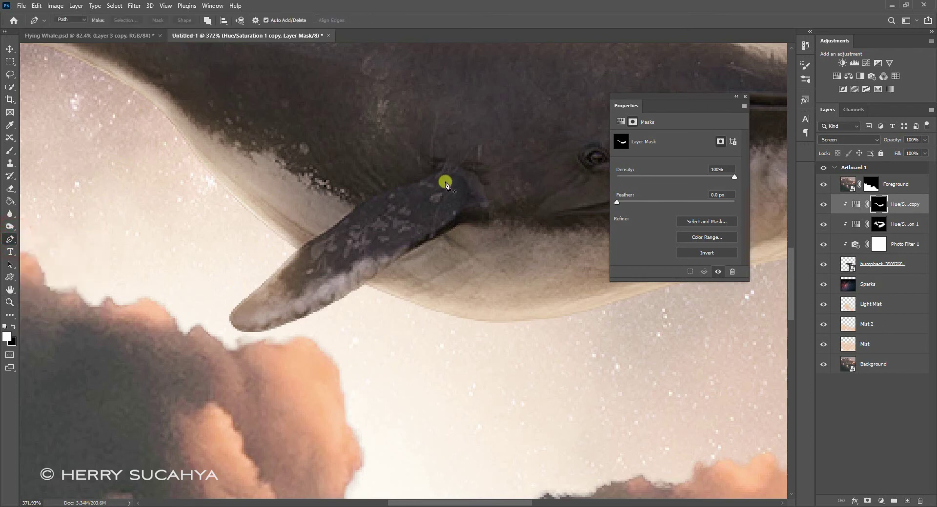
left_click_drag(439, 170, 399, 188)
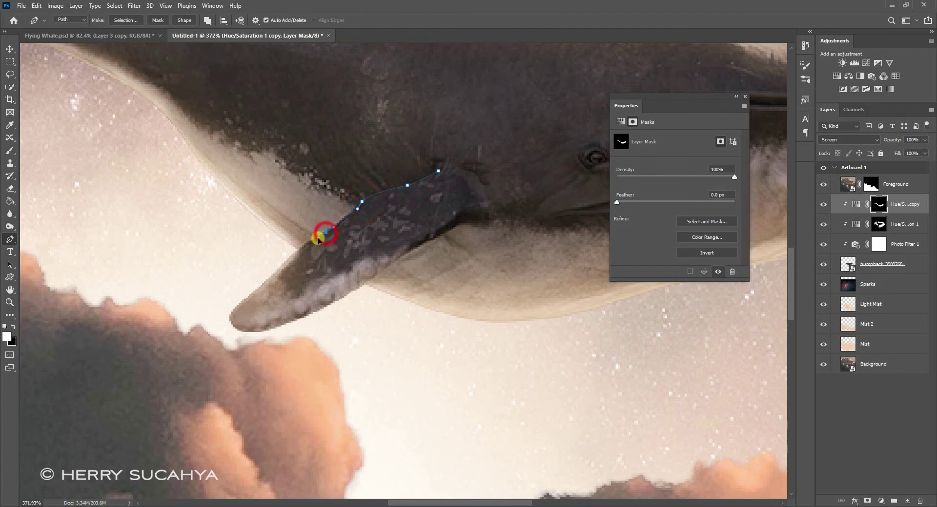
left_click_drag(318, 239, 277, 267)
left_click_drag(216, 302, 210, 312)
left_click_drag(204, 345, 208, 348)
left_click_drag(284, 345, 326, 315)
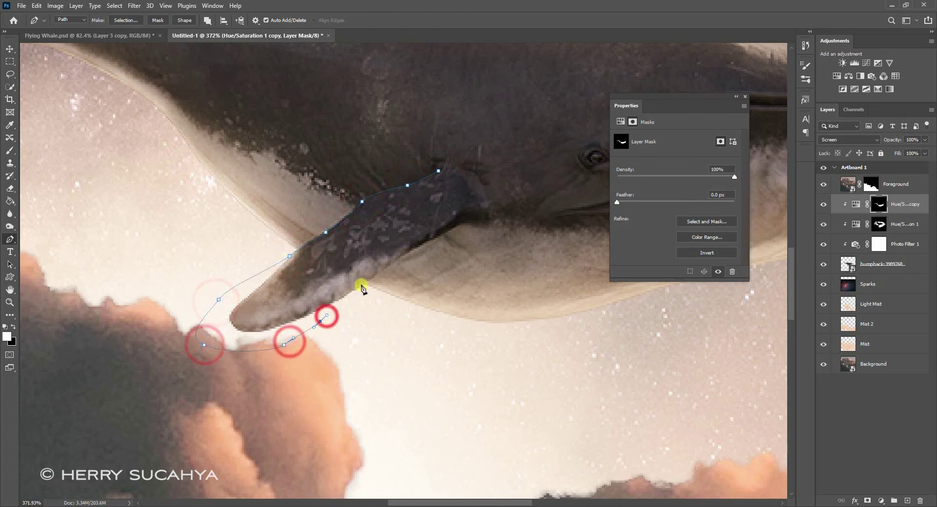
- Continue the path along the flipper's lower edge and around its base, closing it at the starting point
left_click_drag(363, 283, 450, 229)
left_click(464, 223)
left_click(485, 222)
left_click(504, 199)
left_click(499, 169)
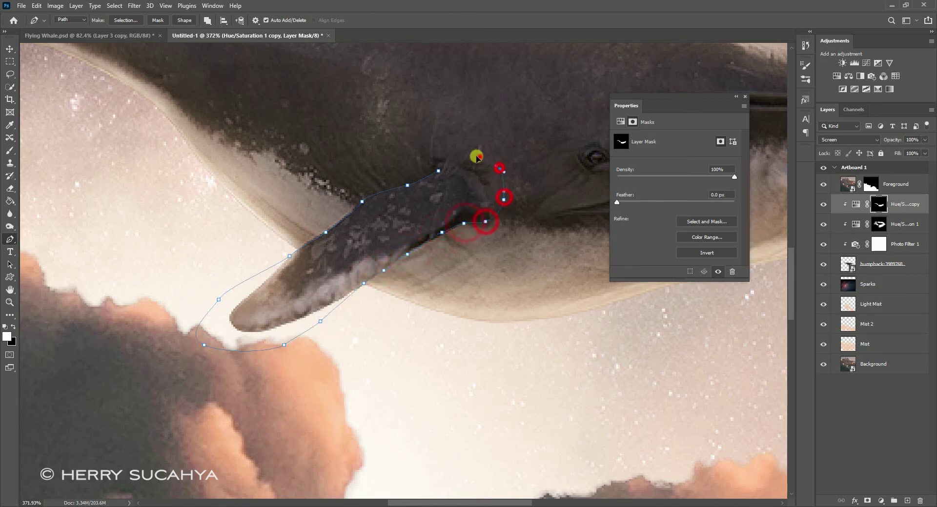
left_click_drag(478, 156, 482, 156)
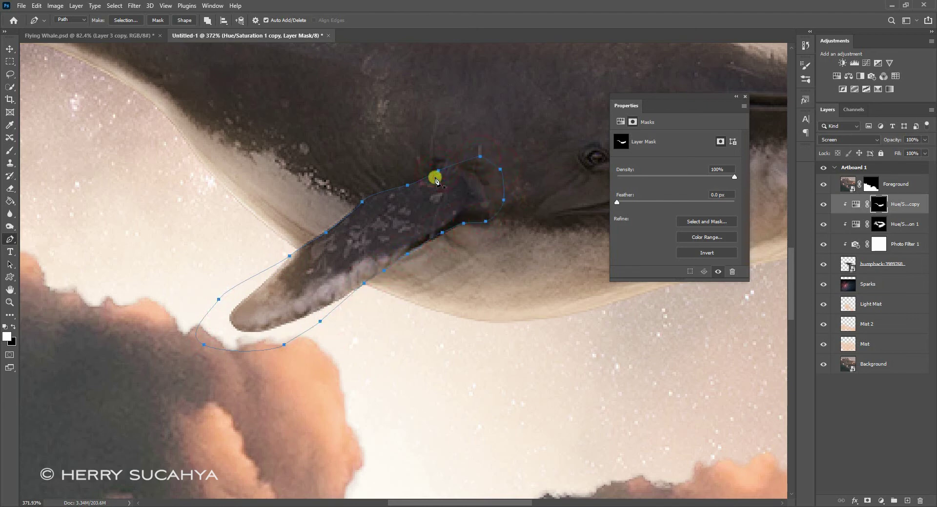
- Duplicate the Screen-mode Hue/Saturation adjustment layer together with its painted mask
left_click_drag(905, 207, 909, 504)
key("ctrl+j")
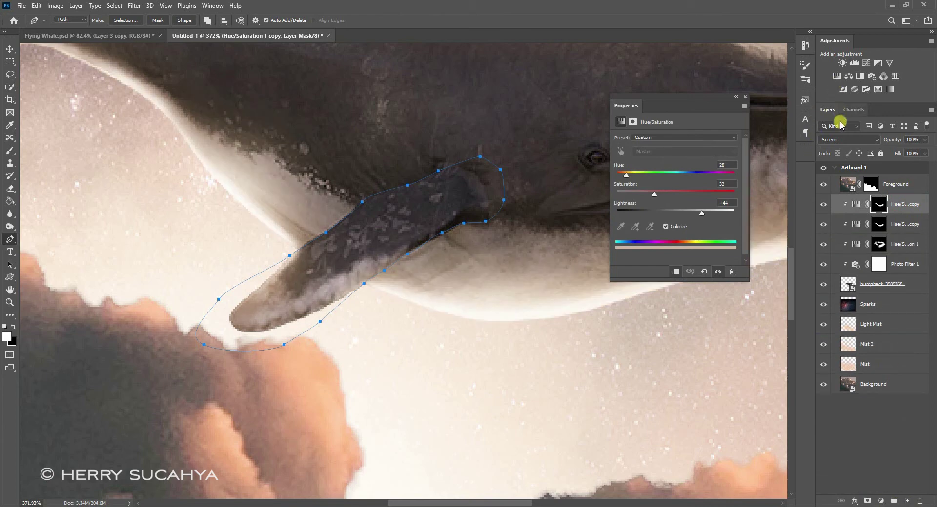
- Delete the painted mask from the duplicated Hue/Saturation layer and give it a vector mask from the current flipper path
right_click(879, 206)
left_click(870, 223)
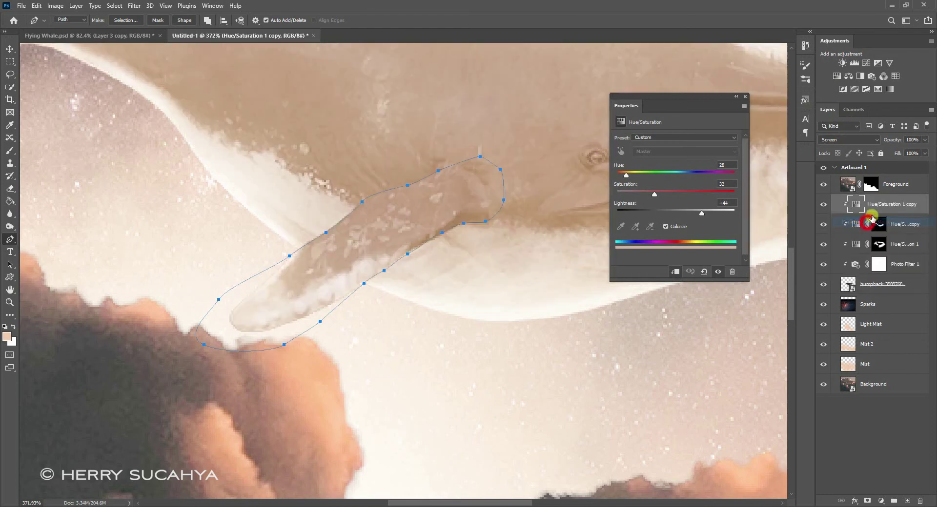
left_click(76, 5)
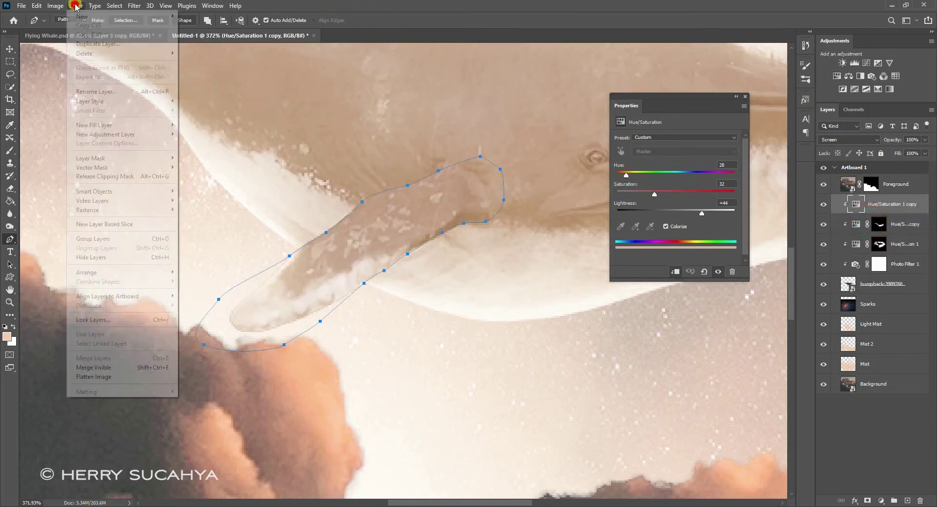
mouse_move(169, 168)
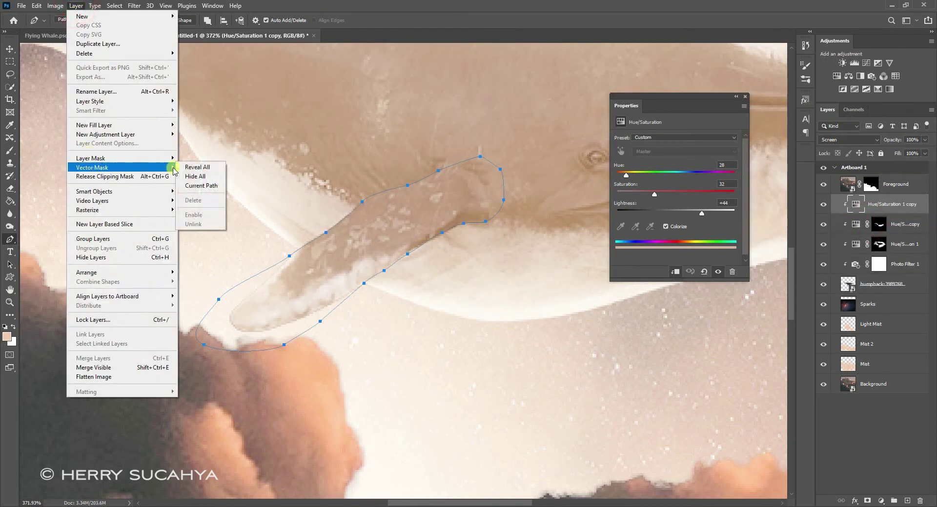
left_click(204, 186)
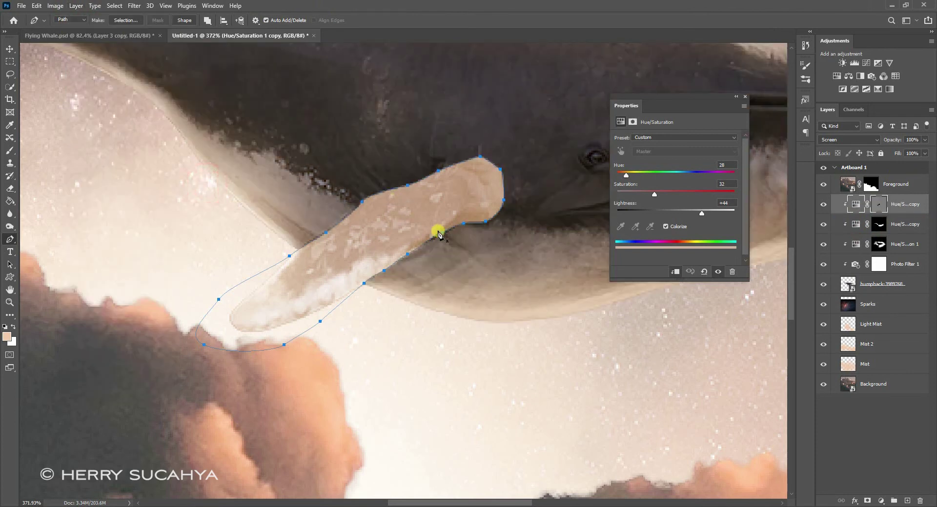
- Add a layer mask to the flipper's Hue/Saturation layer and invert it to black
key("z")
mouse_move(448, 203)
left_mouse_down()
mouse_move(393, 224)
mouse_move(444, 201)
left_mouse_up()
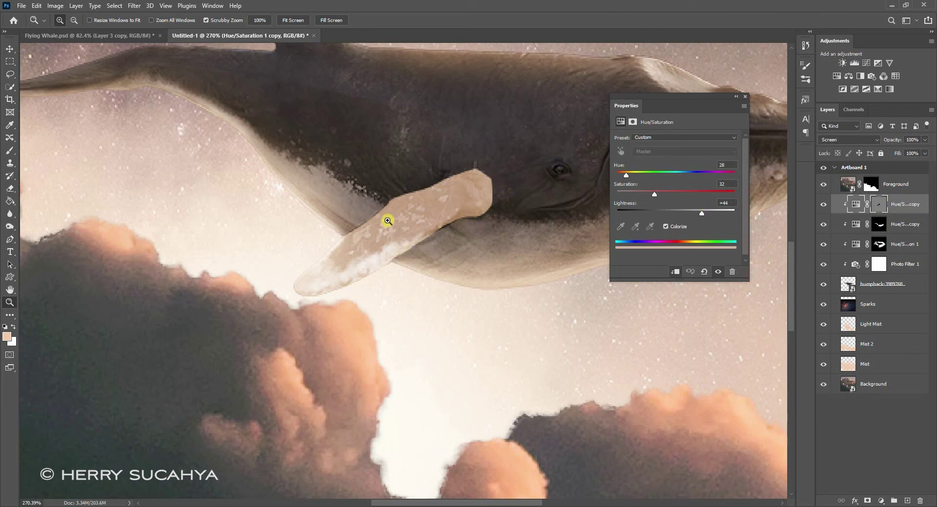
left_click(867, 501)
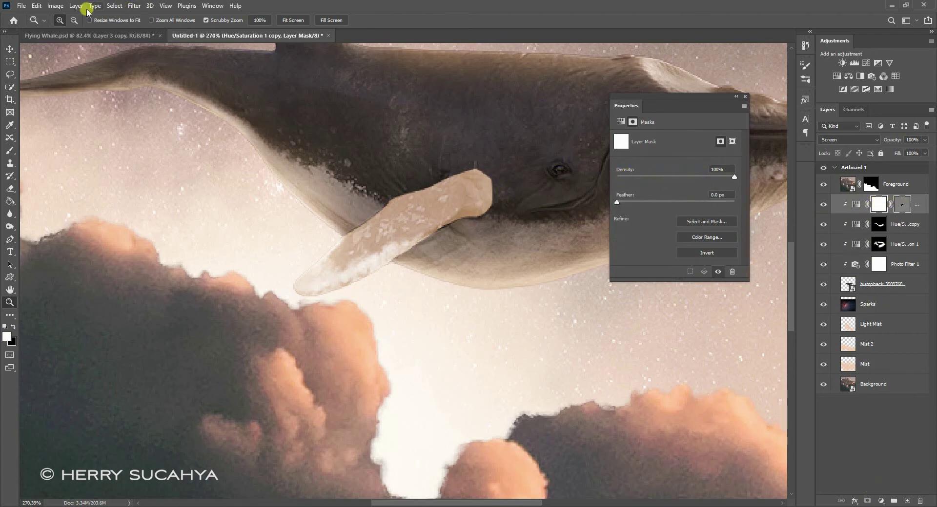
left_click(55, 5)
mouse_move(68, 31)
left_click(168, 143)
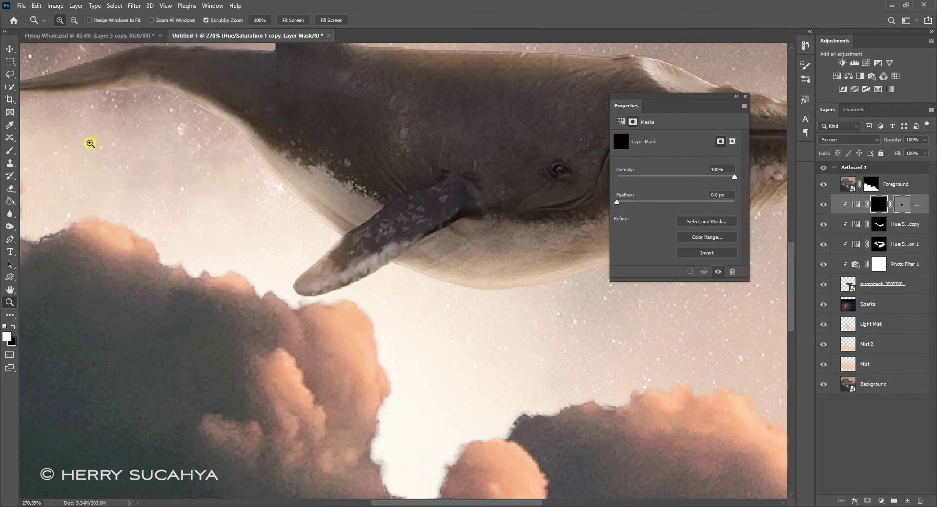
- Paint light along the flipper's lower edge in the layer mask with a 20 px soft white brush
left_click(10, 155)
right_click(465, 241)
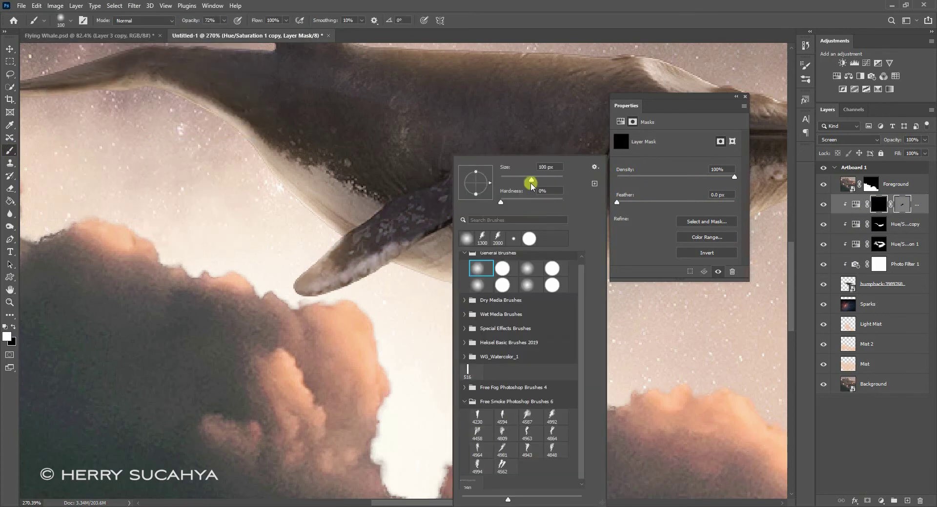
left_click(324, 289)
mouse_move(477, 231)
left_mouse_down()
mouse_move(476, 221)
mouse_move(454, 232)
left_mouse_up()
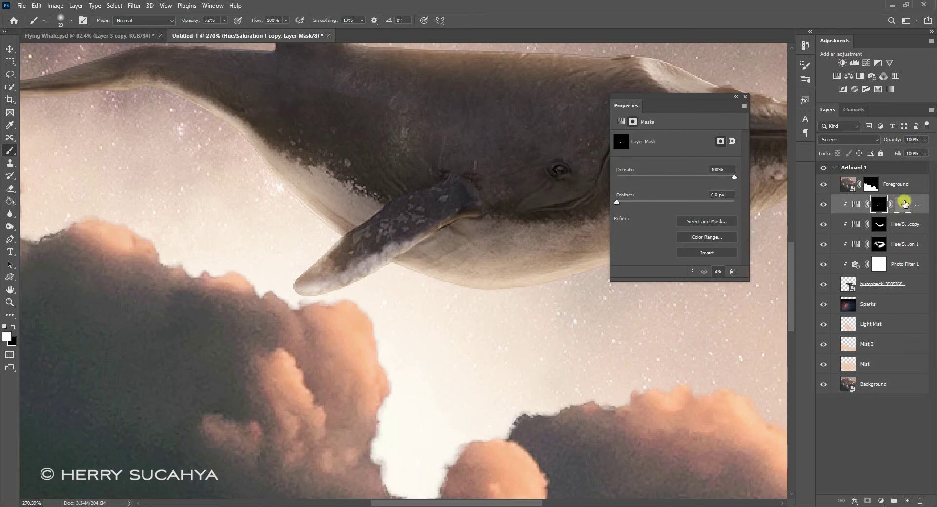
- Trim the excess light around the flipper's base by painting black in the layer mask
key("z")
left_click_drag(556, 203, 499, 202)
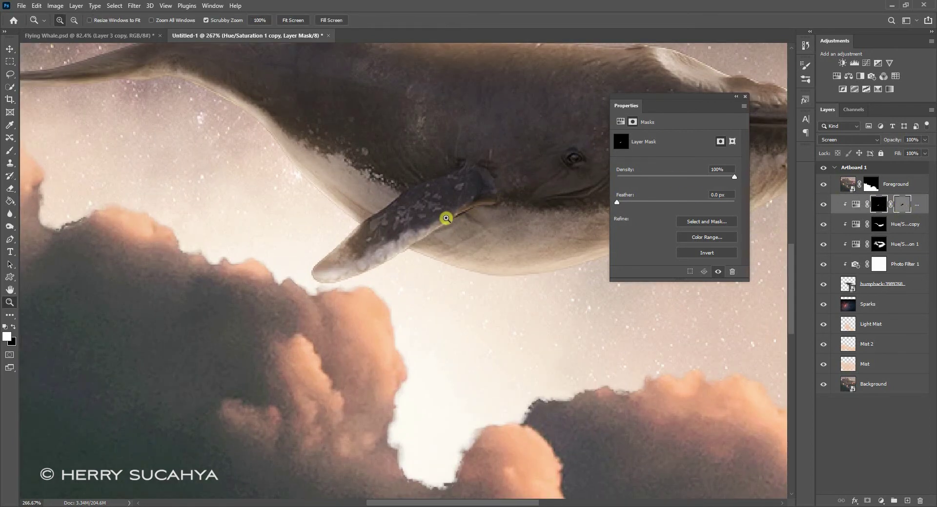
key("b")
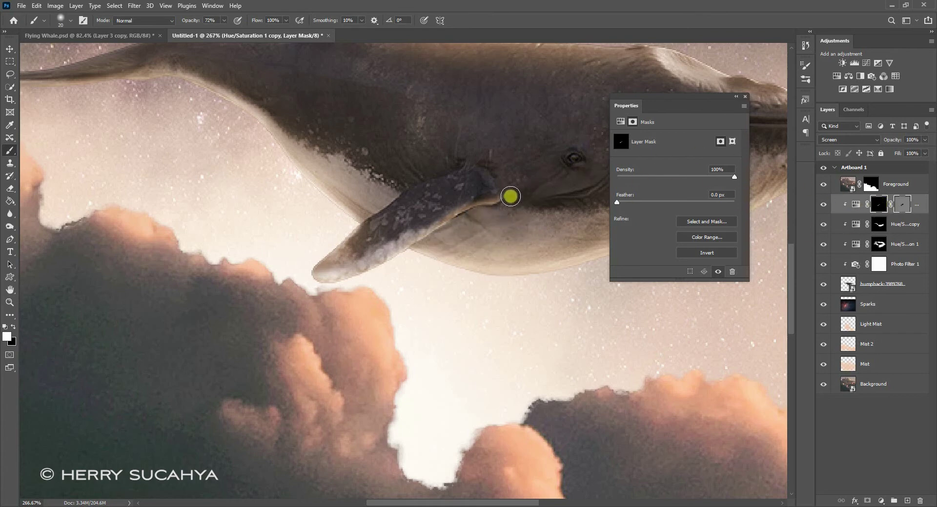
left_click(13, 327)
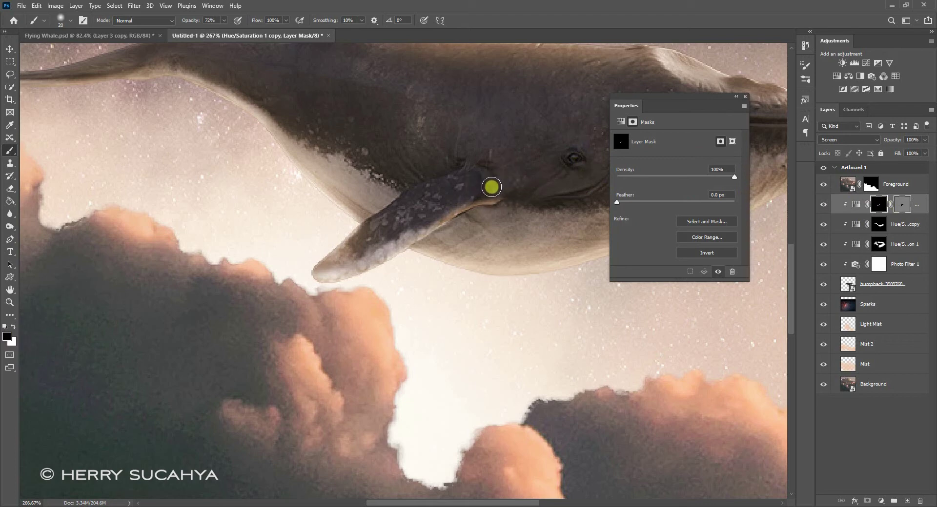
- Raise the Lightness of the flipper's Hue/Saturation adjustment to about +60
key("z")
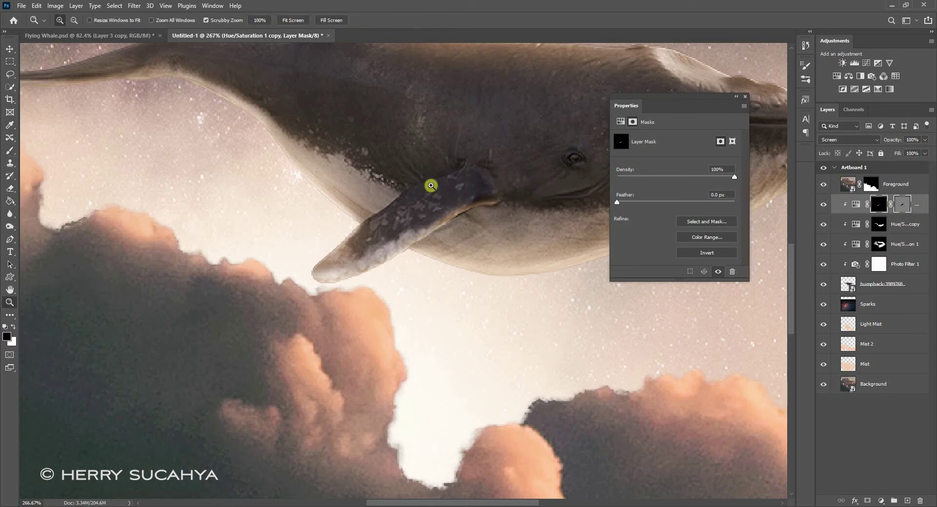
left_click_drag(431, 186, 506, 154)
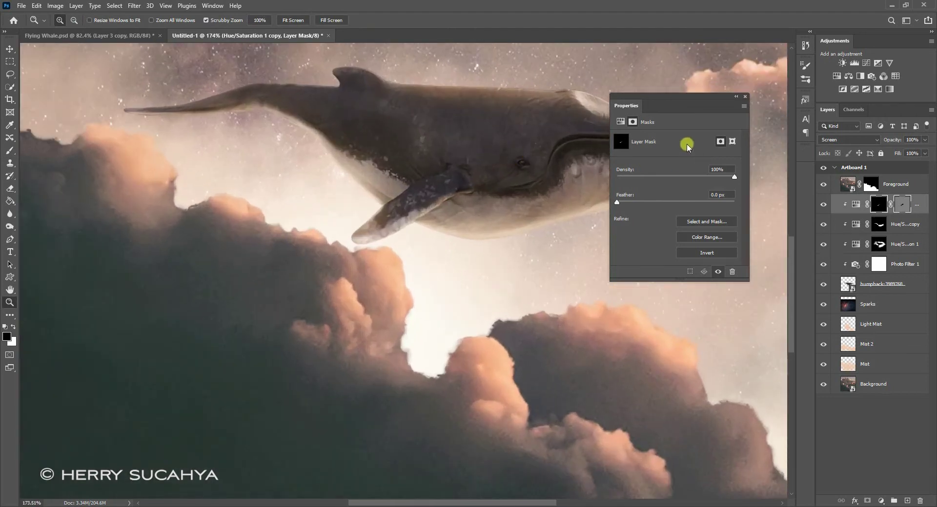
key("b")
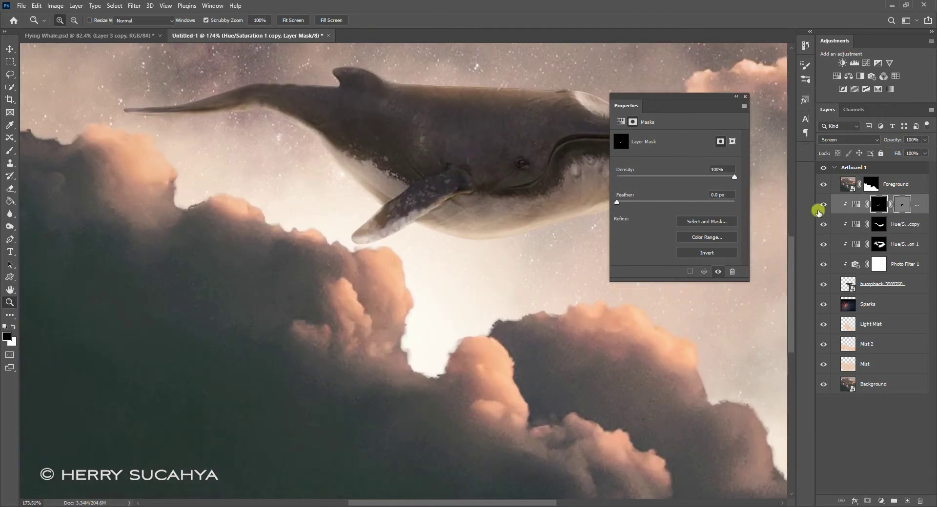
left_click_drag(696, 98, 694, 96)
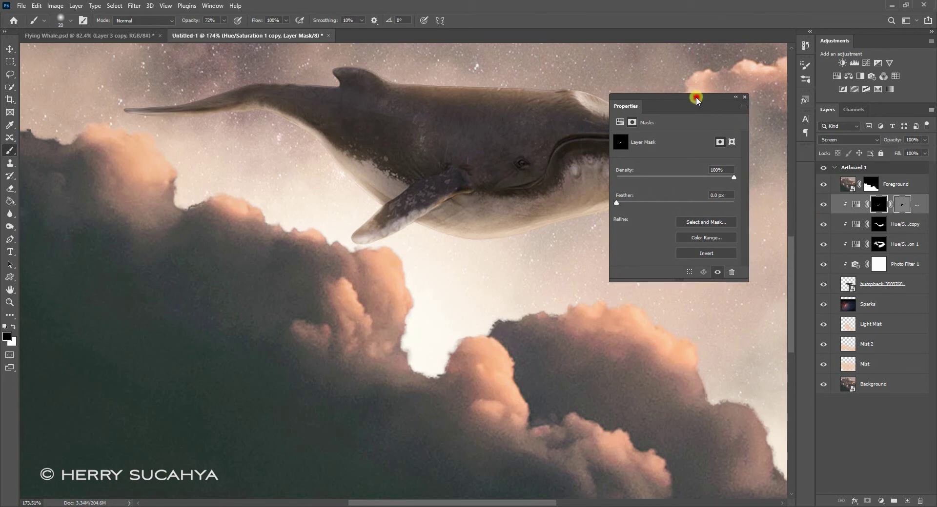
left_click_drag(568, 139, 534, 160)
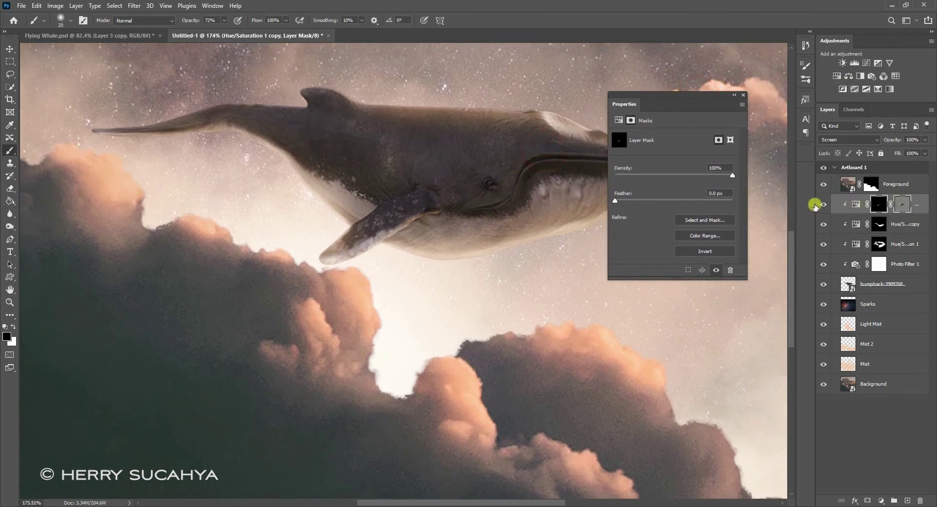
left_click(856, 205)
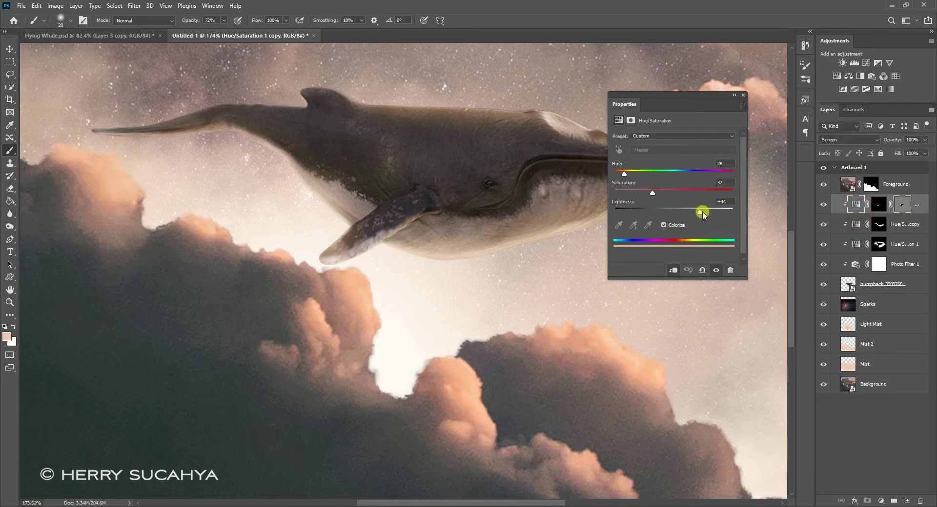
mouse_move(701, 211)
left_mouse_down()
mouse_move(719, 211)
mouse_move(711, 213)
left_mouse_up()
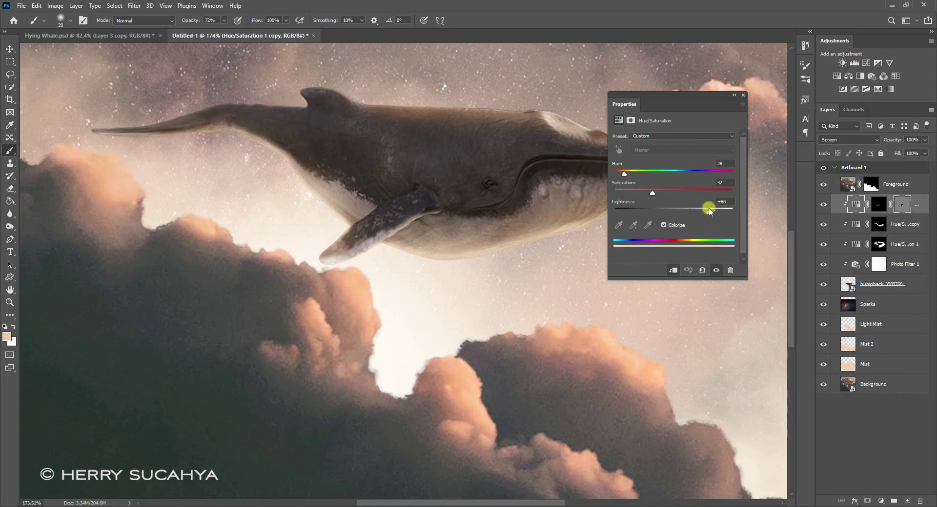
- Set the Lightness of the whale underside's Screen-mode Hue/Saturation adjustment to +69
left_click(854, 224)
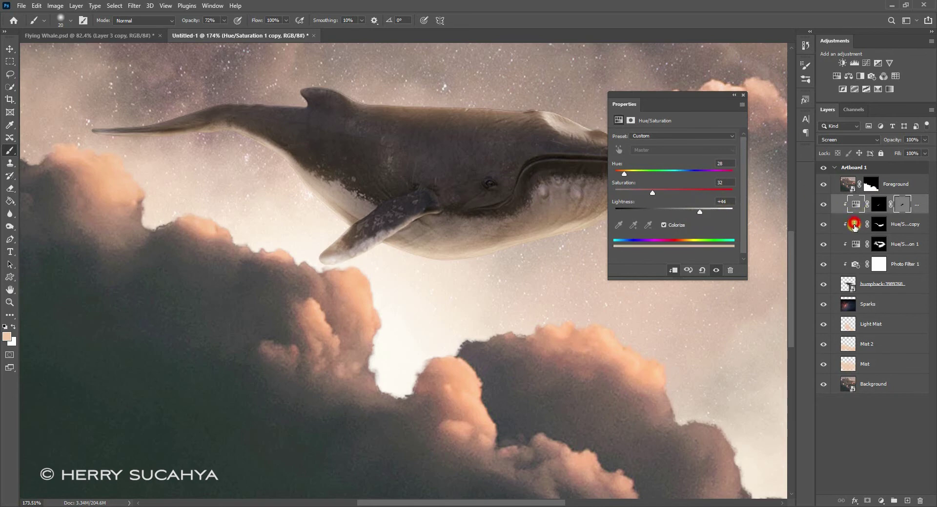
left_click(879, 224)
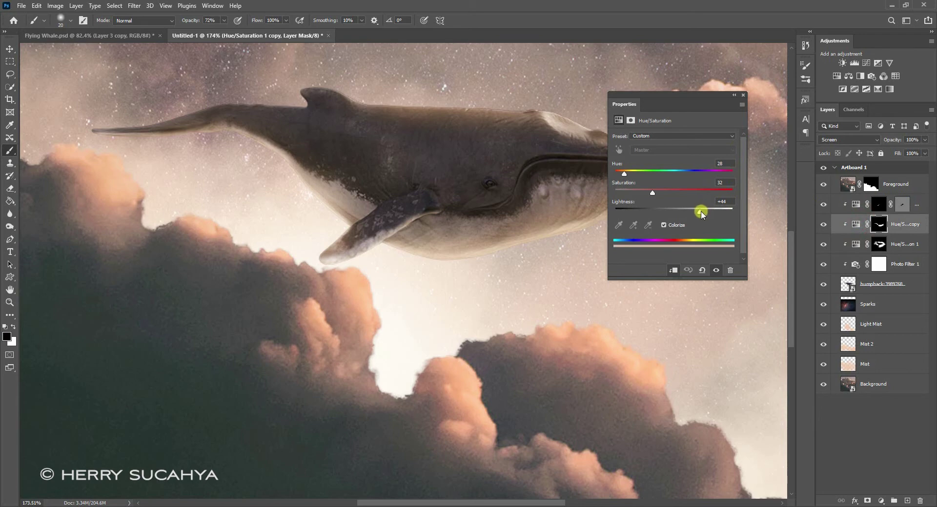
left_click_drag(705, 214, 712, 211)
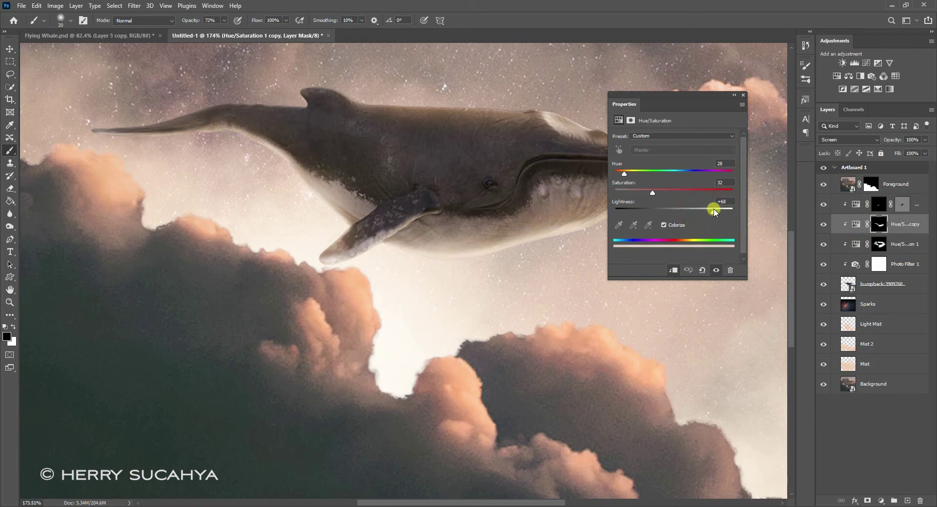
- Examine the brightened whale in the full composite and compare it with and without the underside's Hue/Saturation layer
key("z")
left_click_drag(555, 215, 512, 237)
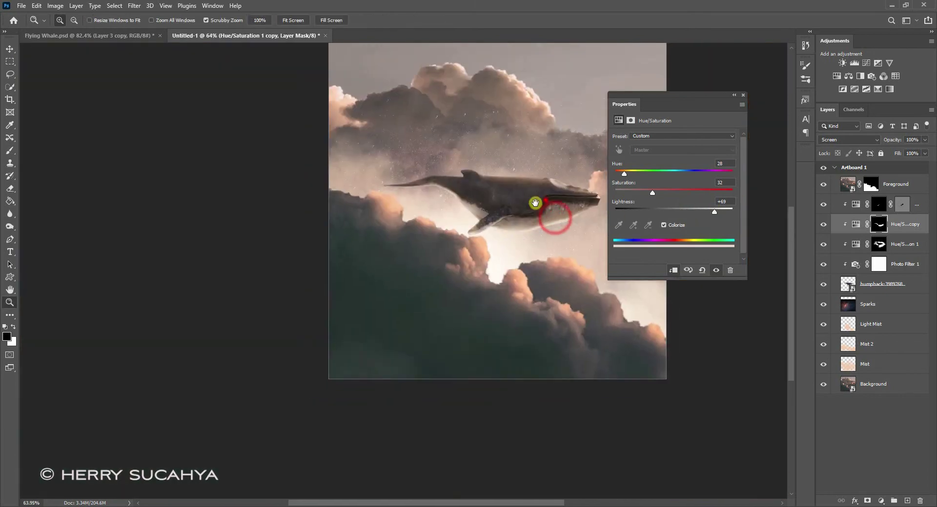
left_click_drag(546, 201, 594, 130)
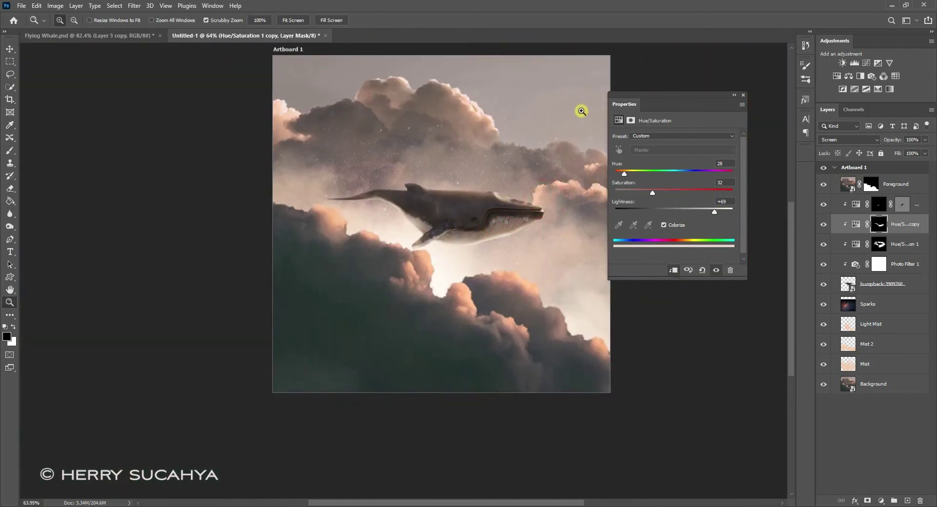
left_click_drag(528, 159, 502, 203)
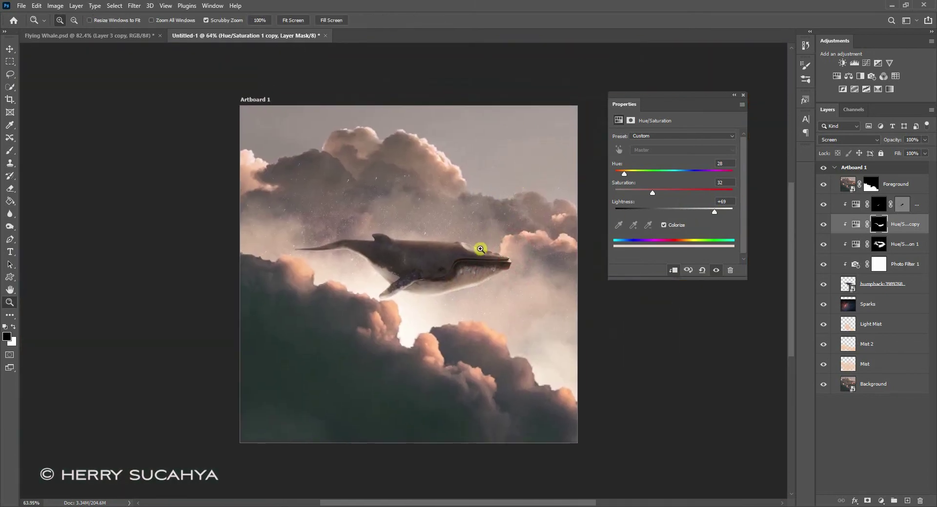
left_click_drag(443, 281, 442, 172)
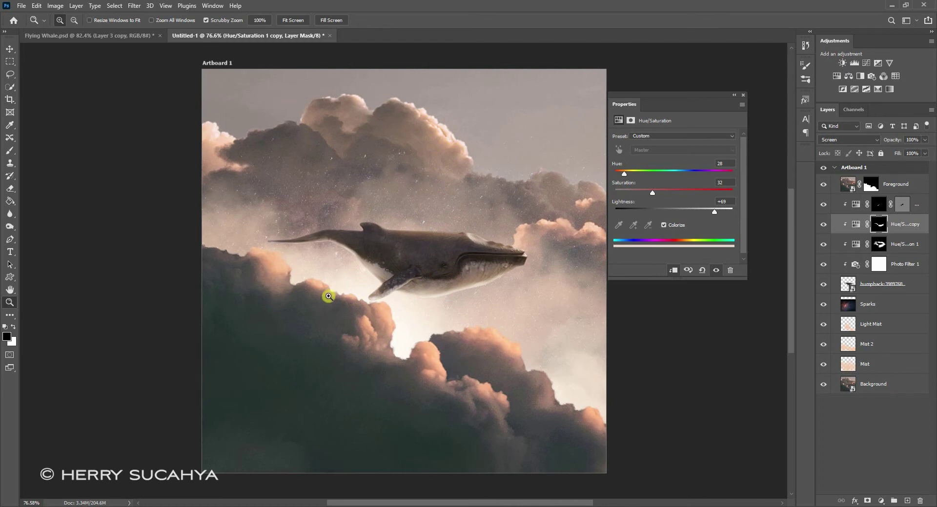
left_click_drag(404, 327, 427, 309)
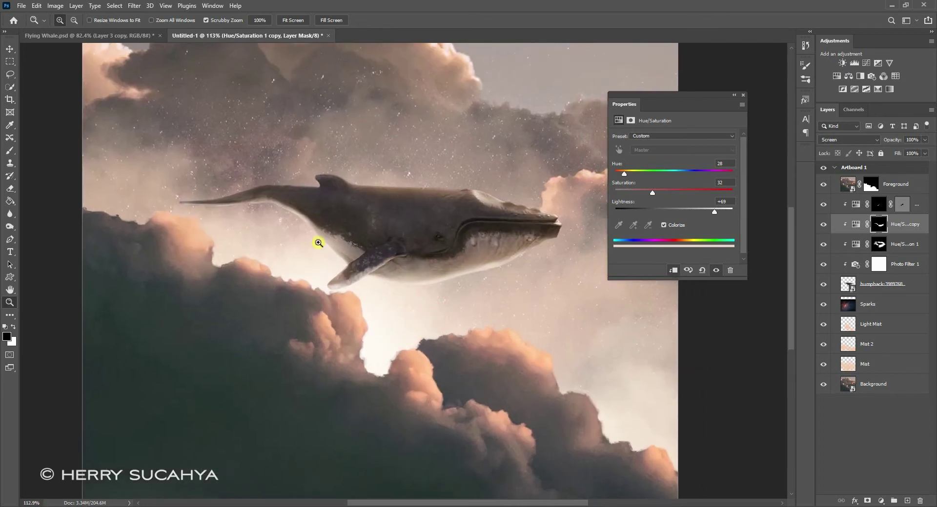
key("v")
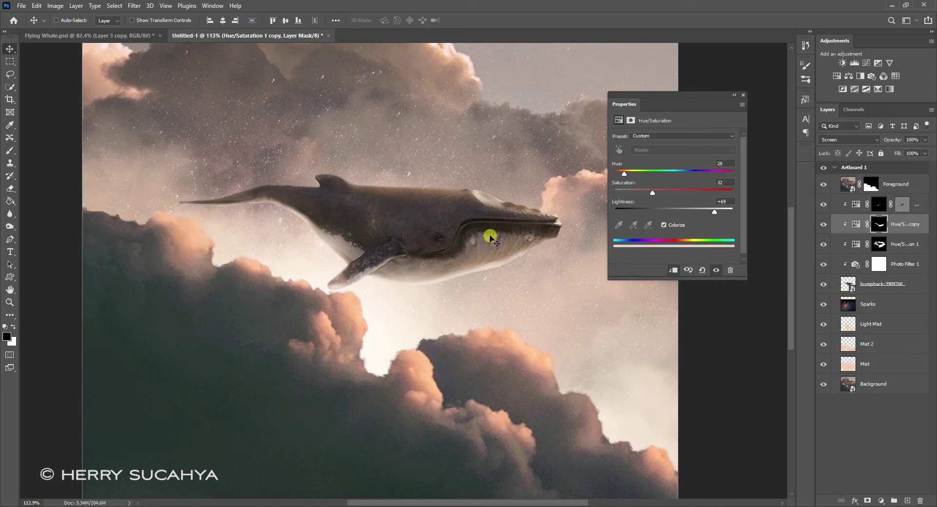
left_click(824, 224)
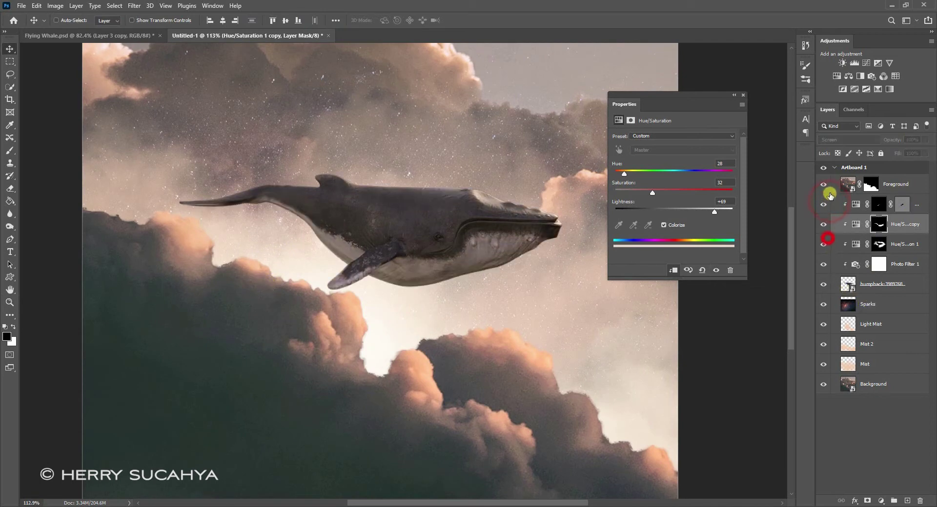
left_click(823, 224)
- Rename the whale underside's Hue/Saturation layer as Highlight
left_click(886, 185)
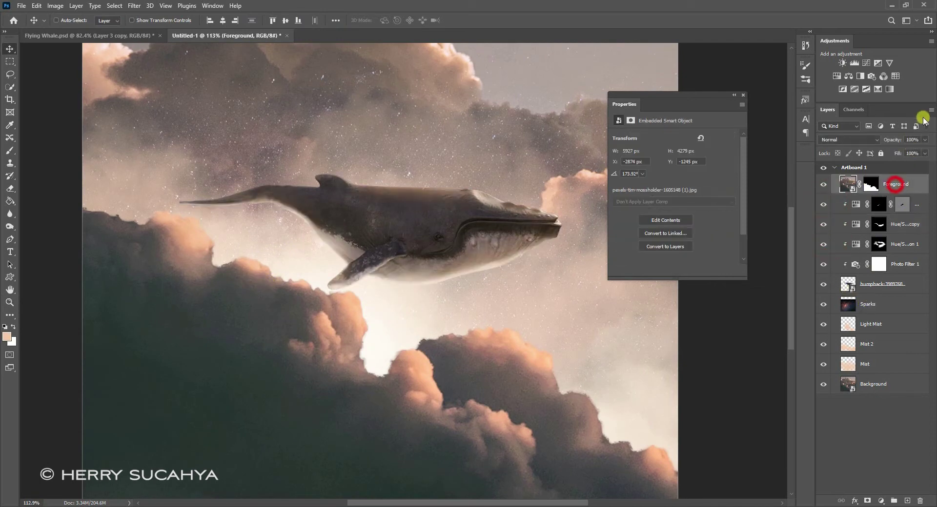
left_click(900, 224)
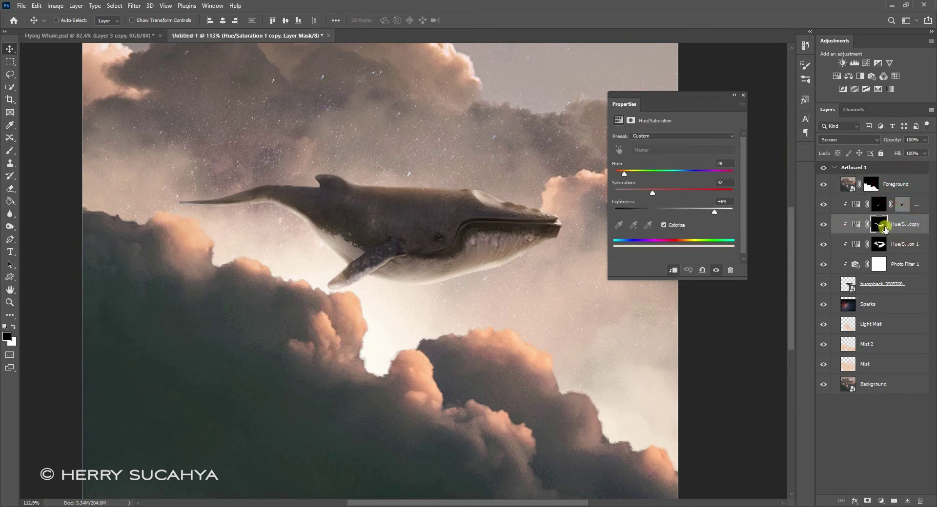
double_click(902, 225)
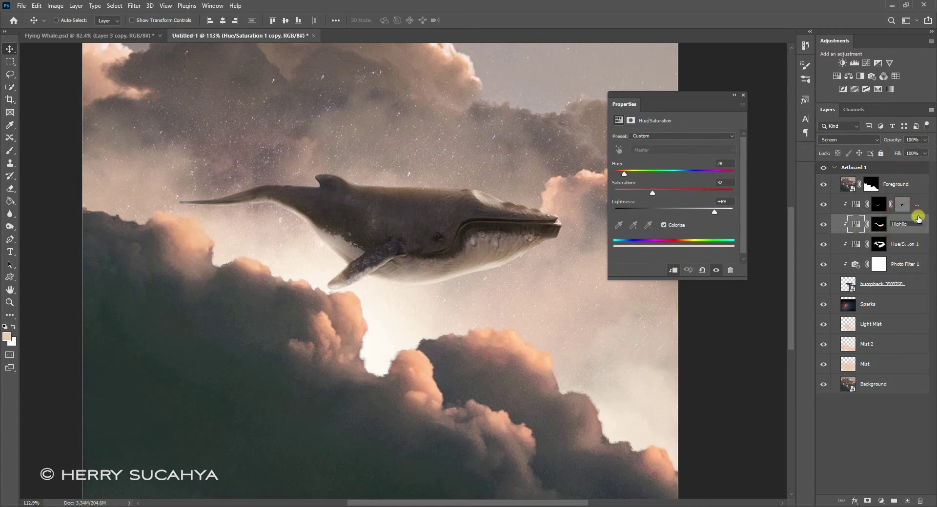
type("Highlight")
key("Return")
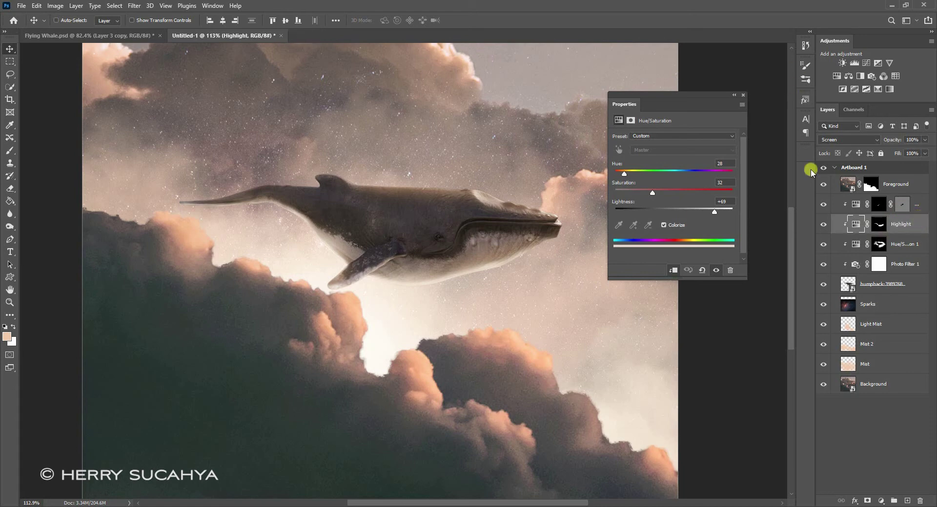
- Duplicate the Highlight layer above the Foreground layer and clip the copy to Foreground
left_click_drag(900, 229, 913, 184)
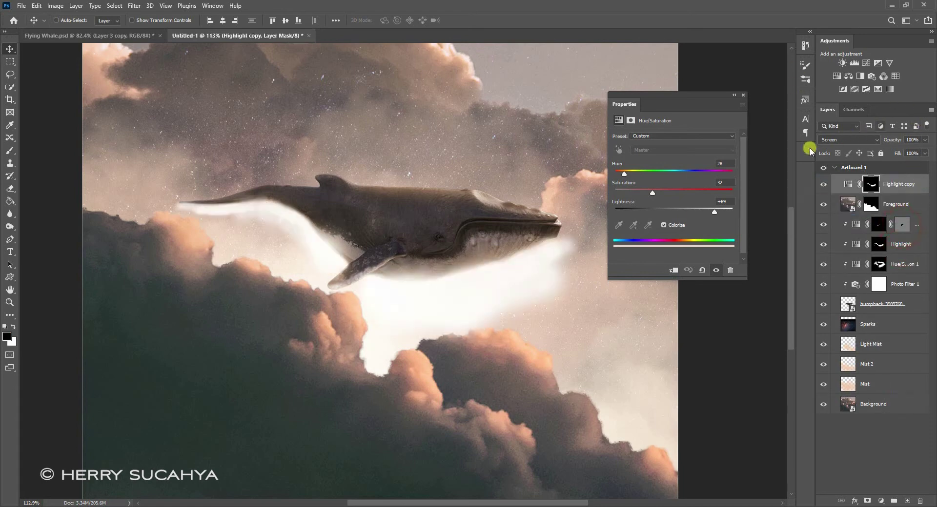
left_click(674, 269)
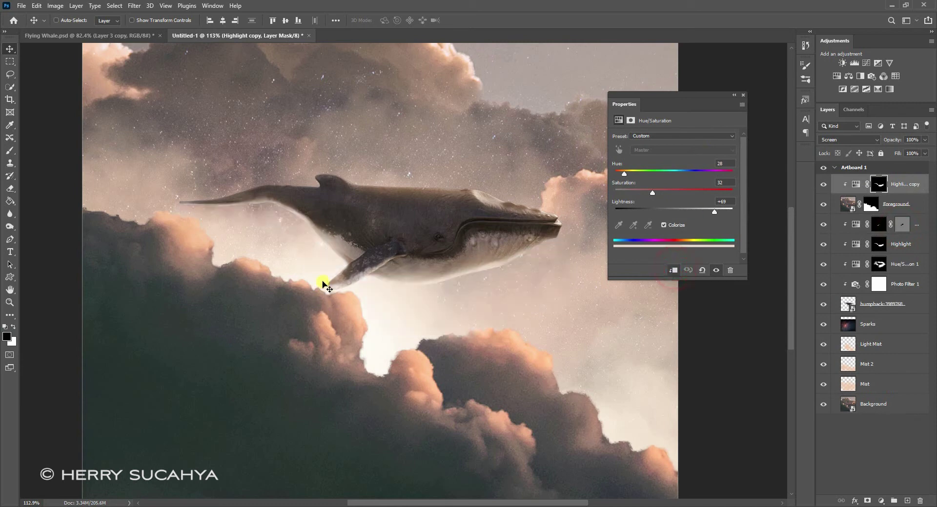
- Fill the Highlight copy layer's mask with black to clear its painted area
right_click(878, 185)
left_click(876, 178)
left_click(14, 346)
left_click(782, 172)
left_click(881, 187)
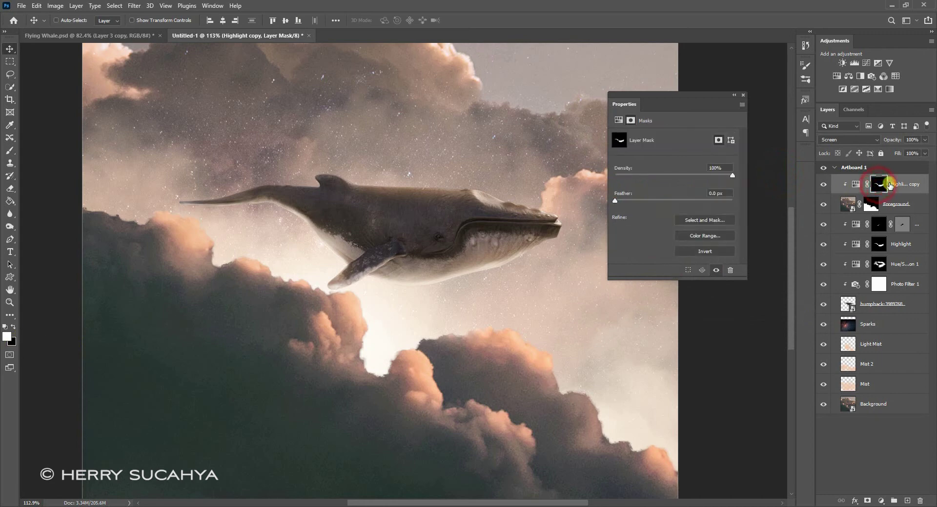
key("ctrl+Delete")
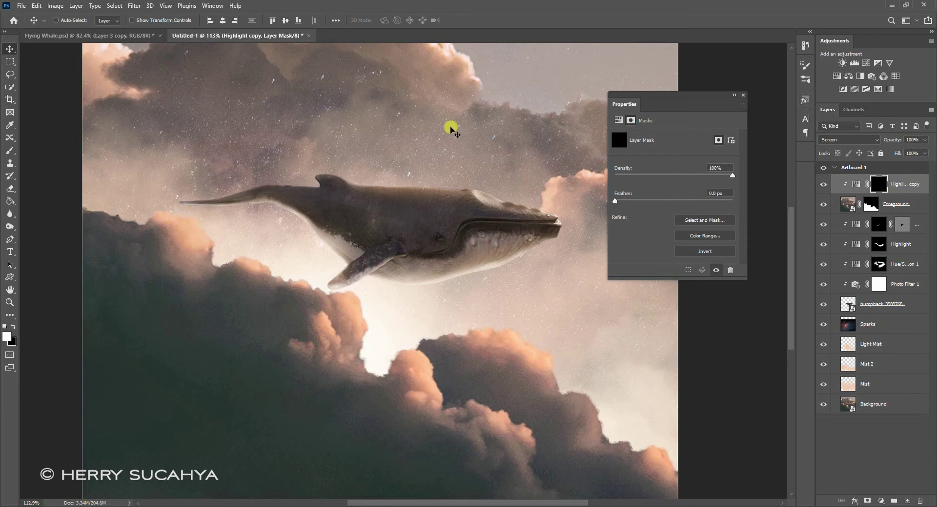
- Paint white on the Highlight copy mask along the foreground clouds' upper edges with a soft brush at 72% opacity
left_click(11, 151)
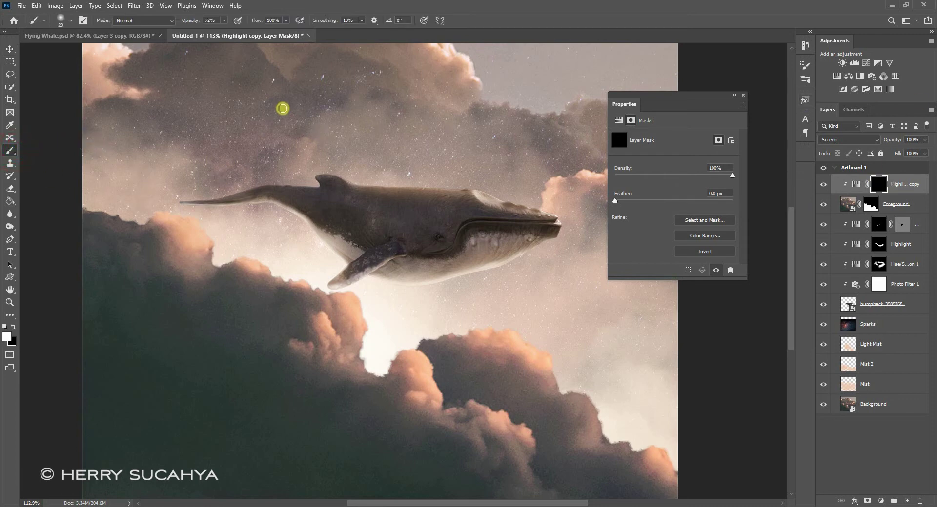
key("bracketright")
key("bracketright")
mouse_move(210, 219)
left_mouse_down()
mouse_move(221, 238)
mouse_move(216, 259)
mouse_move(331, 286)
mouse_move(423, 282)
left_mouse_up()
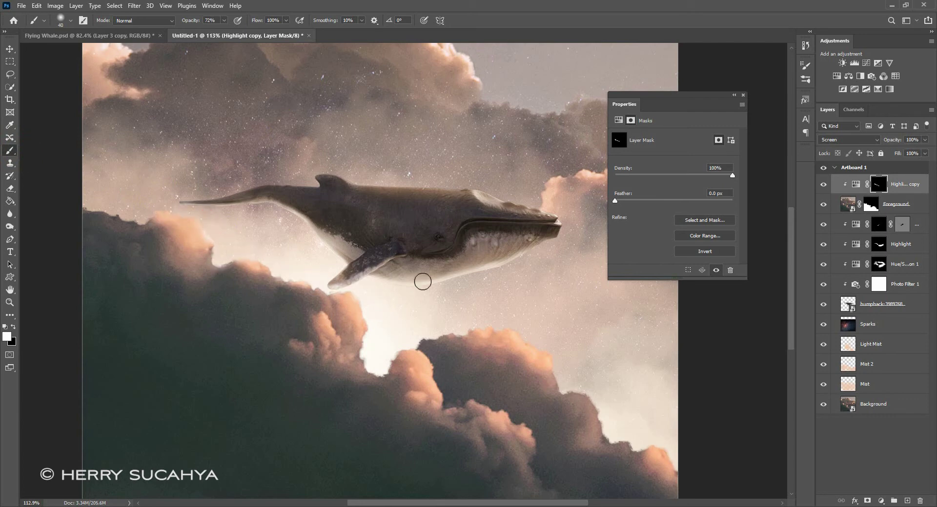
right_click(422, 282)
right_click(437, 336)
key("Return")
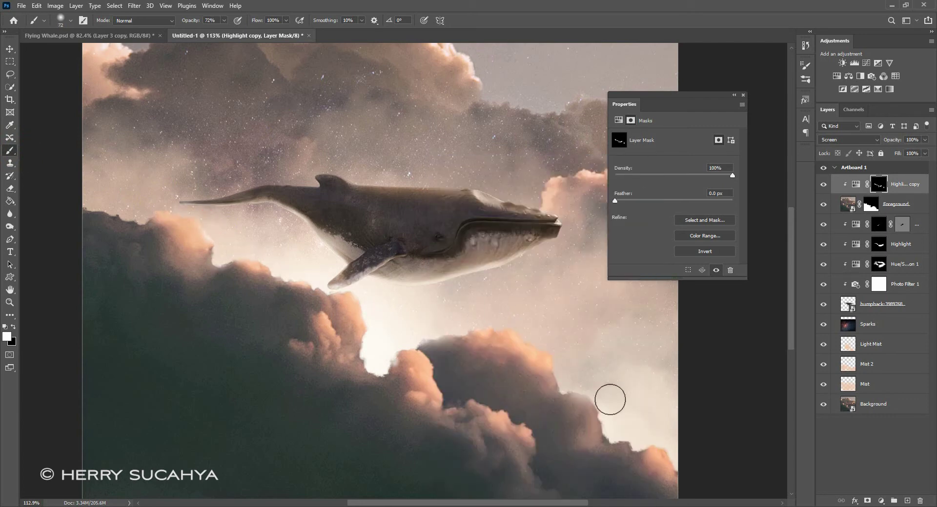
mouse_move(610, 397)
left_mouse_down()
mouse_move(503, 353)
mouse_move(384, 242)
left_mouse_up()
right_click(383, 243)
key("Escape")
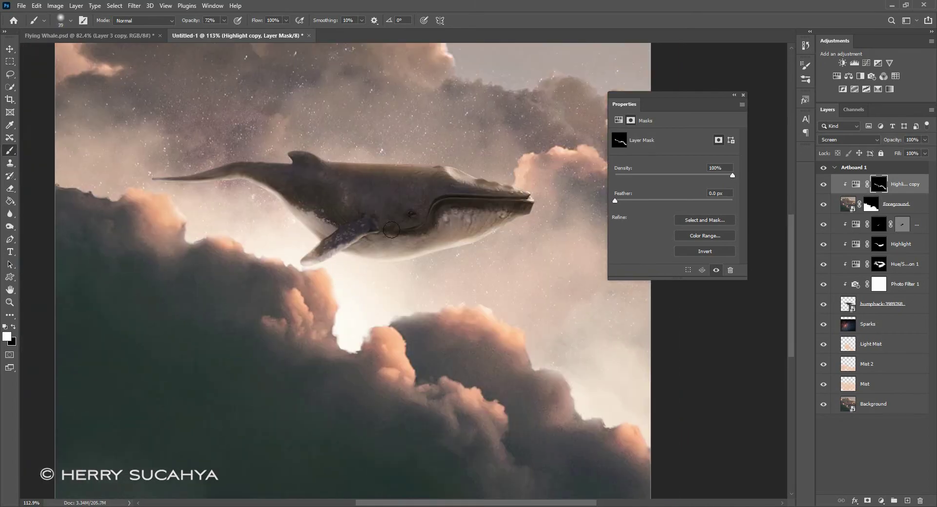
- Choose a smoke brush, try a single 1300 px stamp on the Highlight copy mask over the clouds, and undo it
scroll(384, 242, "down", 2)
right_click(459, 161)
left_click(474, 239)
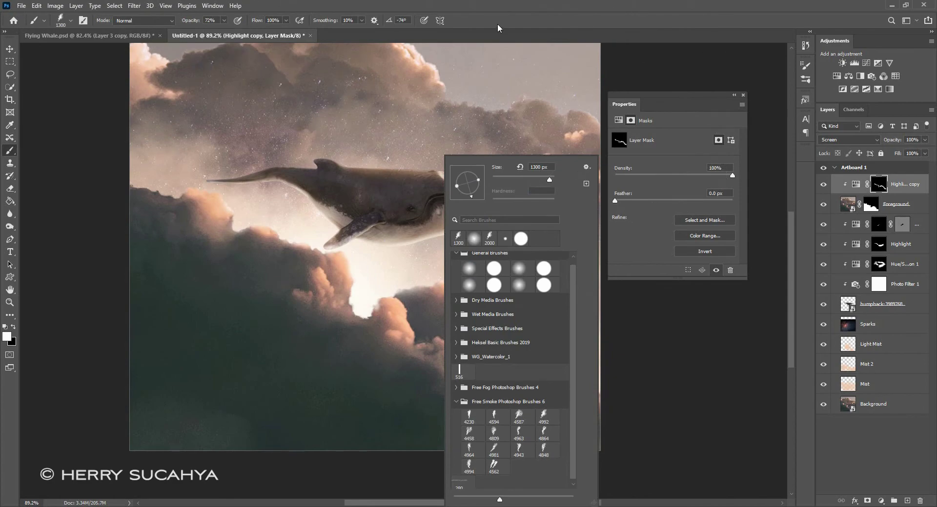
key("Return")
left_click(344, 216)
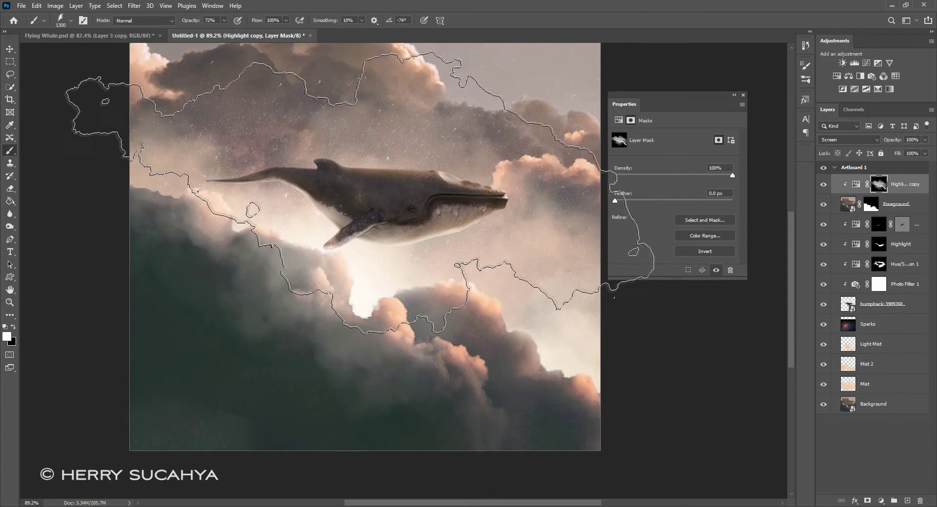
key("ctrl+z")
- Reduce the smoke brush to 300 px and paint white on the Highlight copy mask along the foreground cloud edges
key("bracketleft")
key("bracketleft")
key("bracketleft")
key("bracketleft")
key("bracketleft")
key("bracketleft")
key("bracketleft")
key("bracketleft")
key("bracketleft")
key("bracketleft")
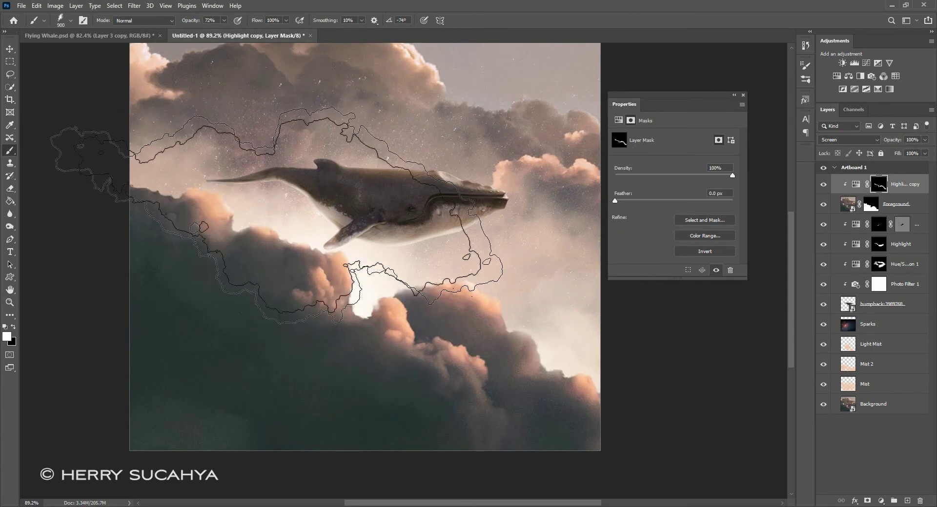
mouse_move(312, 232)
left_mouse_down()
mouse_move(364, 230)
mouse_move(390, 257)
mouse_move(508, 265)
mouse_move(544, 311)
left_mouse_up()
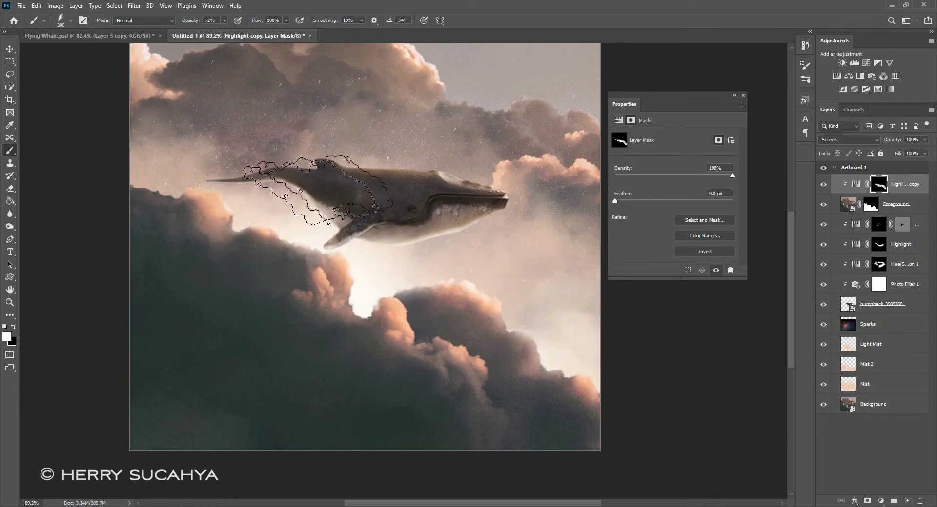
- Compare the full composite with and without the Highlight copy layer
key("z")
left_click_drag(439, 156, 405, 155)
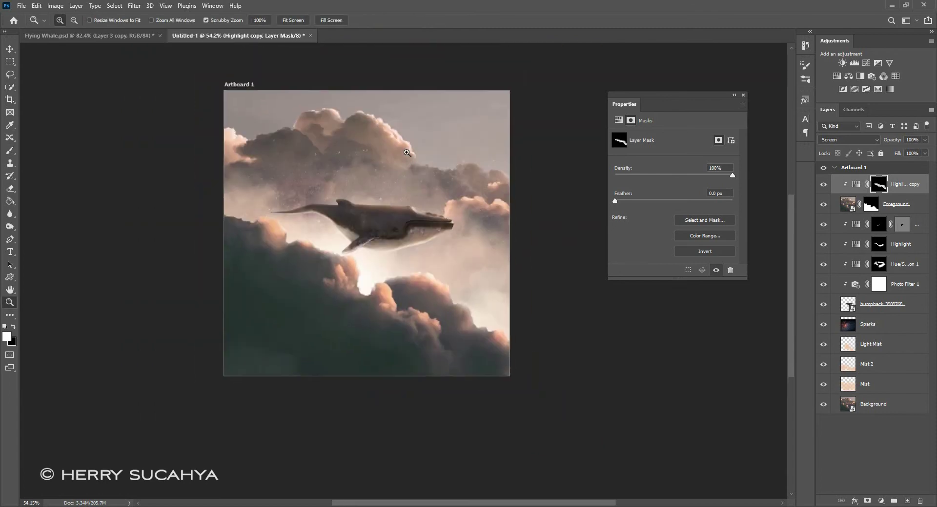
left_click(823, 185)
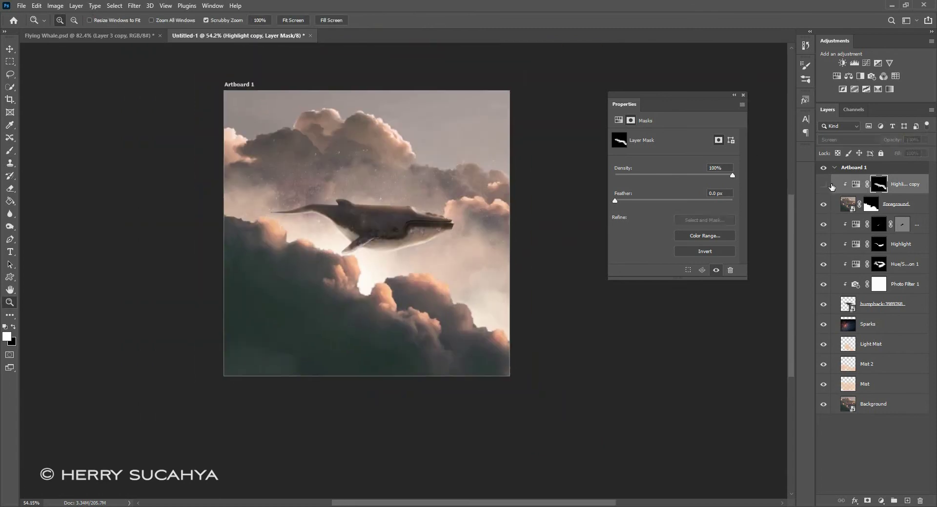
left_click(824, 185)
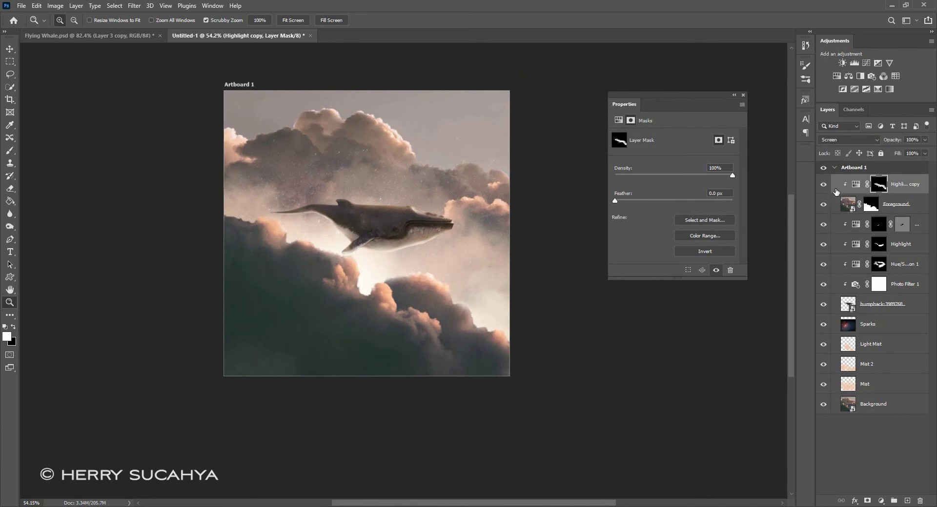
left_click(358, 131)
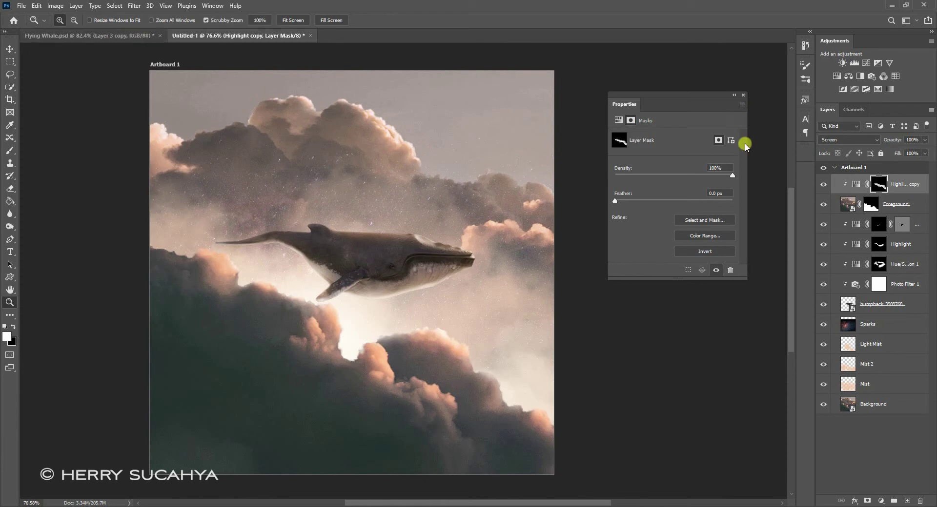
- Select the sky on the Background layer with the Quick Selection tool and invert the selection to cover the clouds
left_click(845, 403)
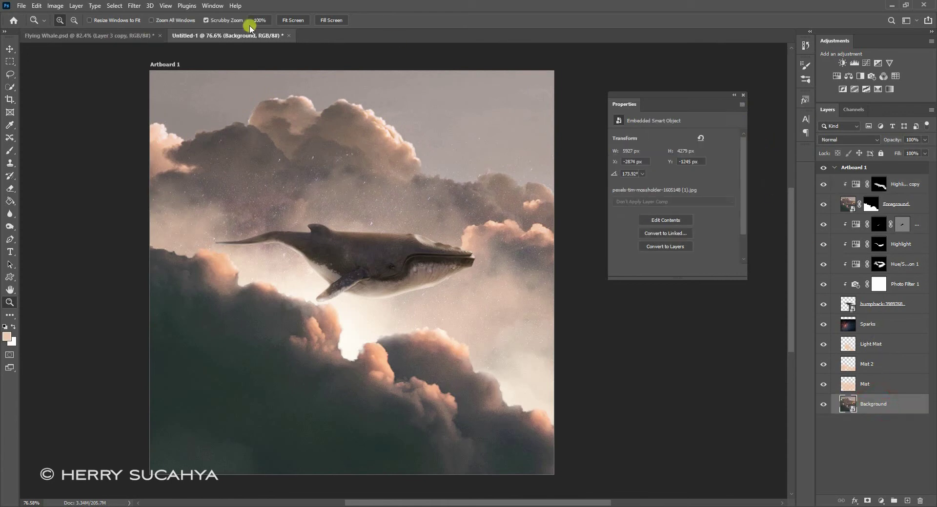
left_click(10, 87)
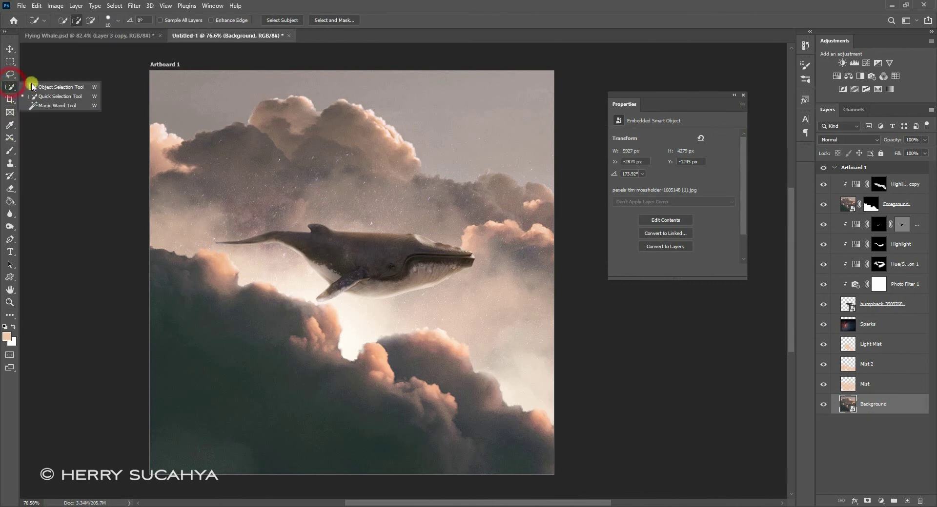
left_click(47, 97)
mouse_move(183, 98)
left_mouse_down()
mouse_move(261, 78)
mouse_move(406, 84)
mouse_move(478, 107)
left_mouse_up()
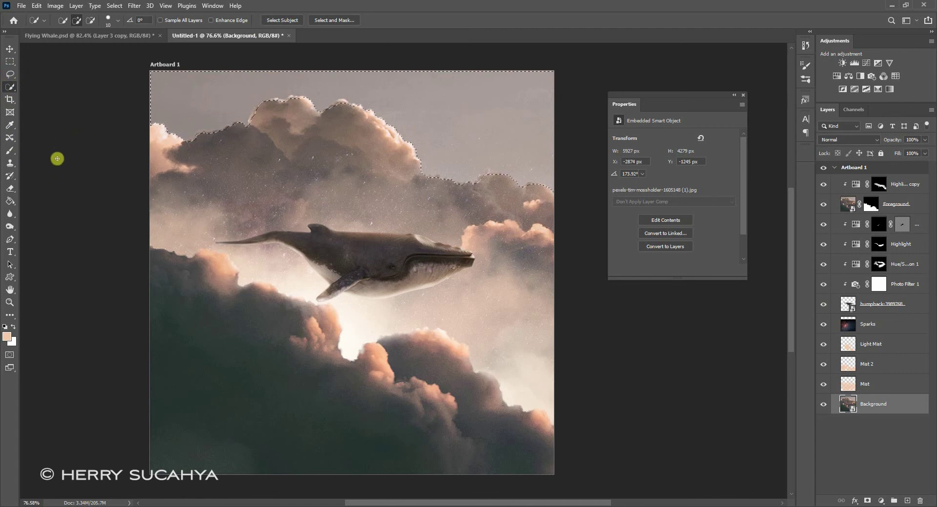
left_click(61, 6)
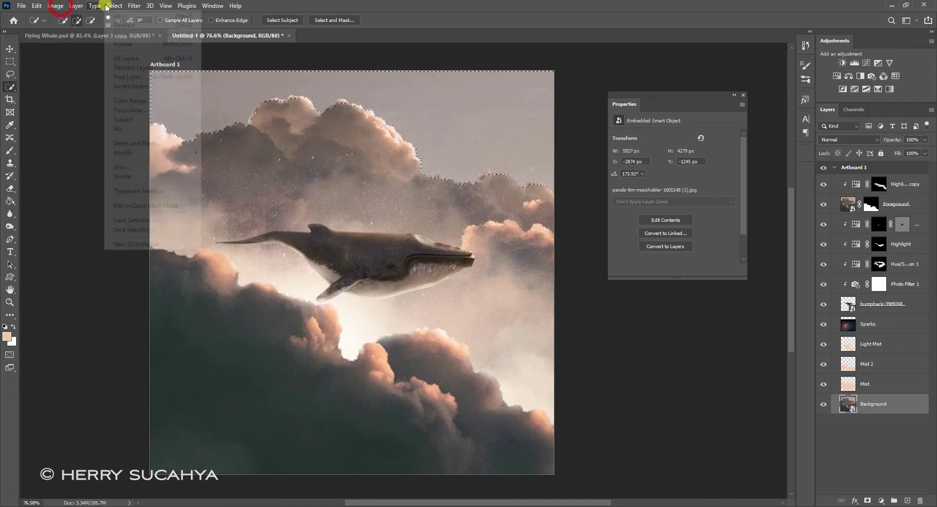
left_click(114, 6)
left_click(114, 6)
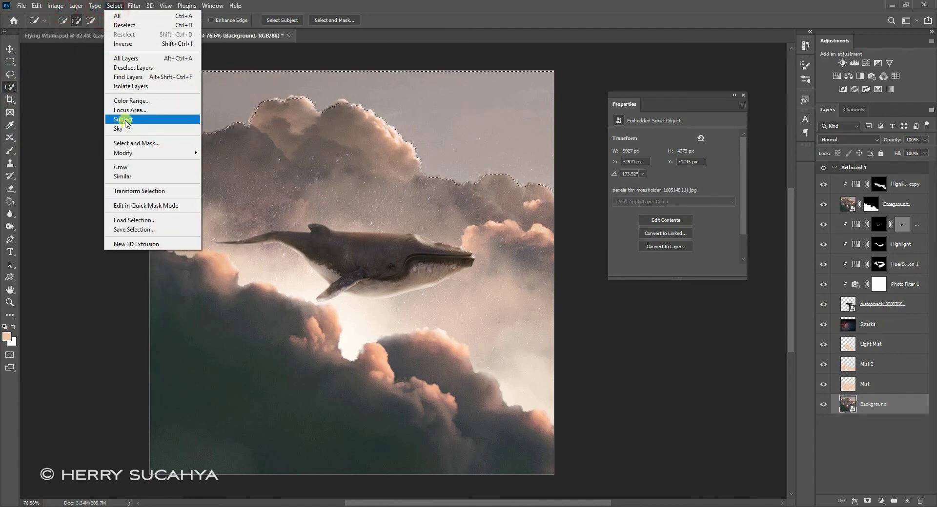
left_click(132, 44)
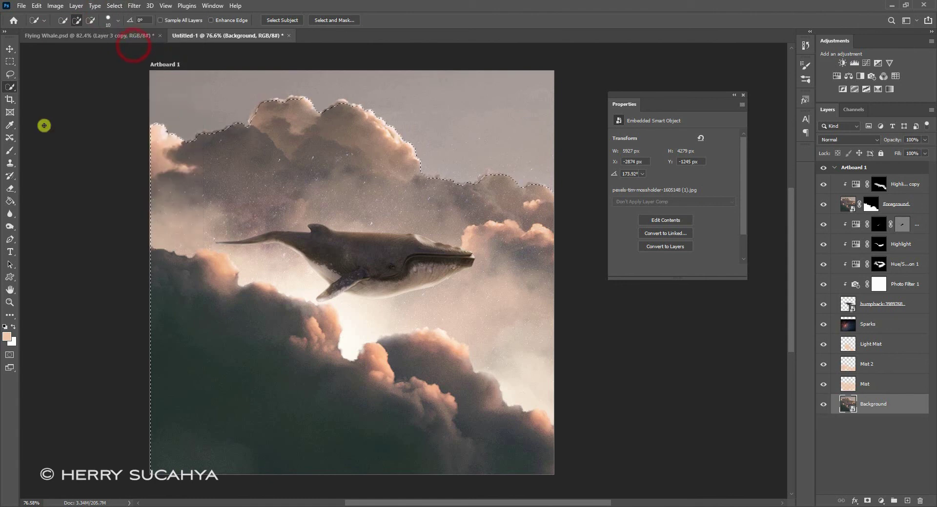
- Refine the cloud selection in Select and Mask with an edge detection Radius of 6 px, checking the whole cloud edge
left_click(121, 6)
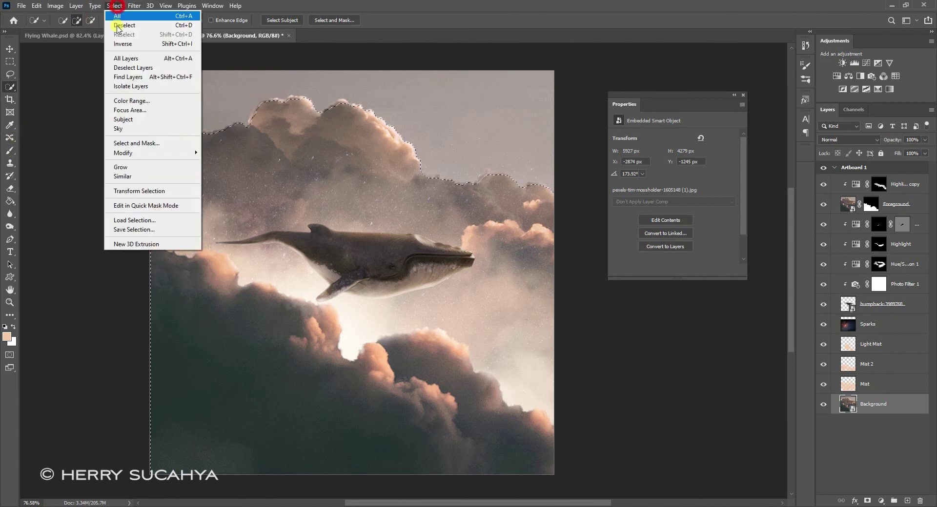
left_click(150, 142)
left_click_drag(328, 114, 356, 89)
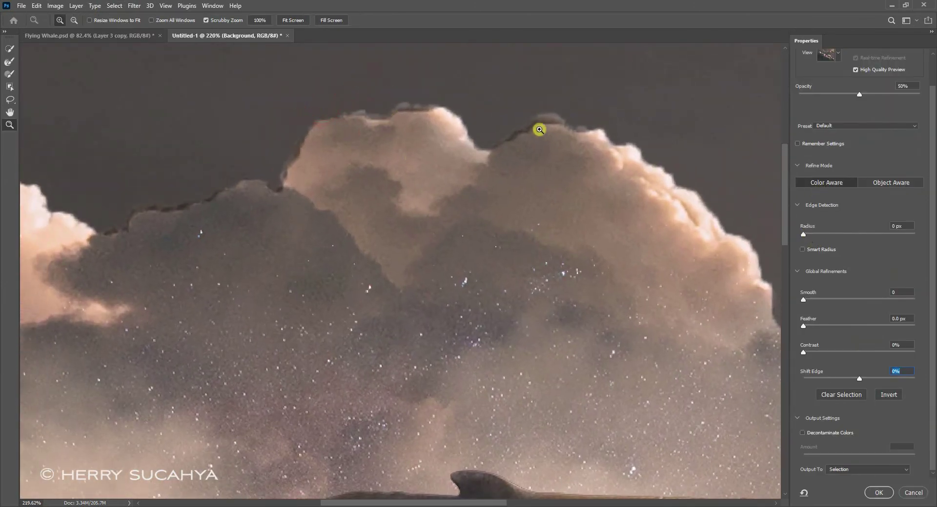
left_click(829, 235)
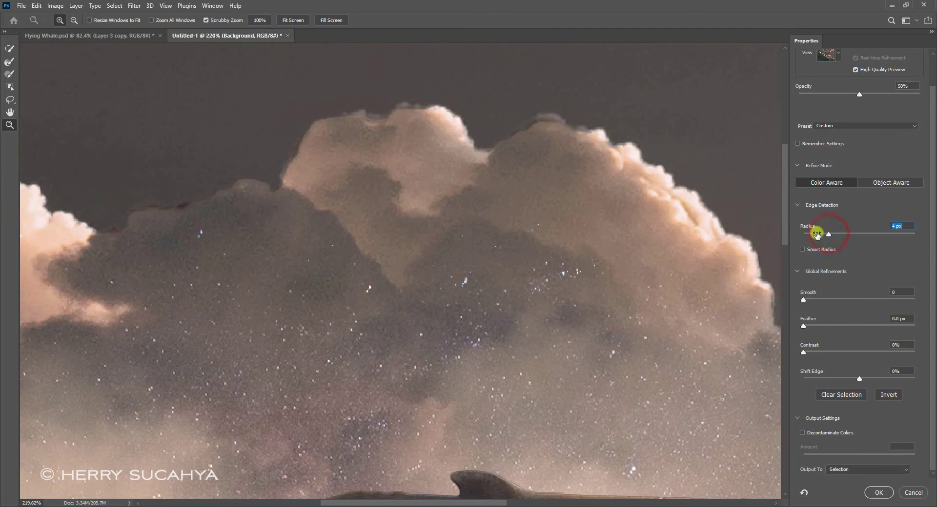
left_click_drag(828, 235, 845, 234)
left_click_drag(489, 208, 640, 173)
left_click_drag(843, 237, 834, 237)
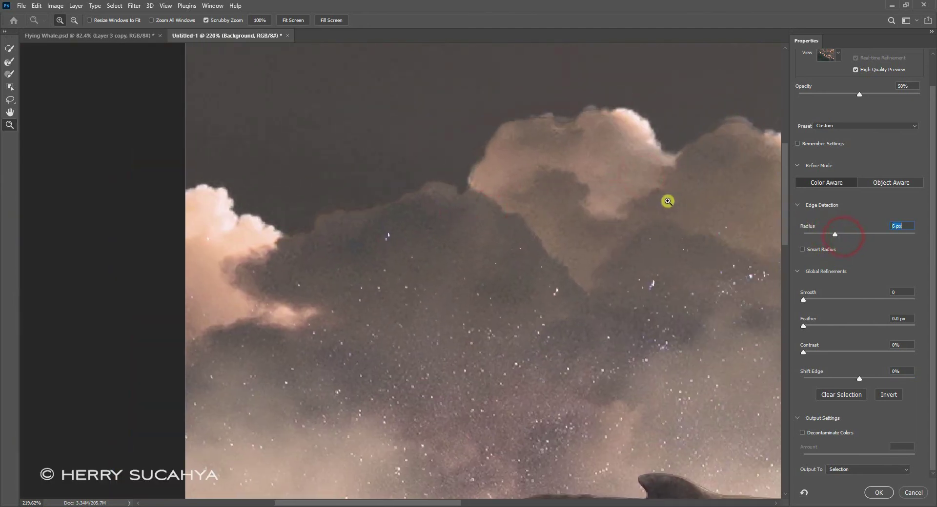
left_click_drag(665, 201, 487, 178)
left_click_drag(650, 182, 502, 168)
left_click_drag(650, 199, 536, 177)
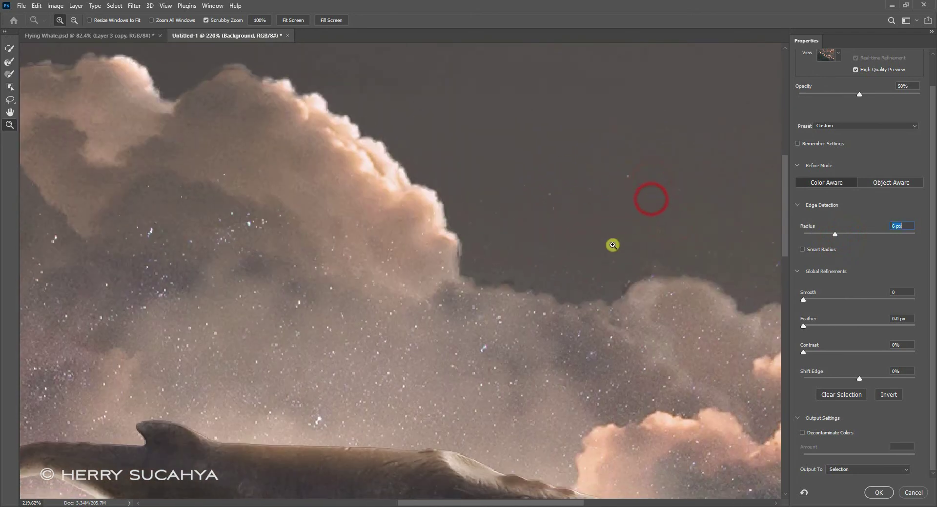
left_click_drag(627, 237, 625, 254)
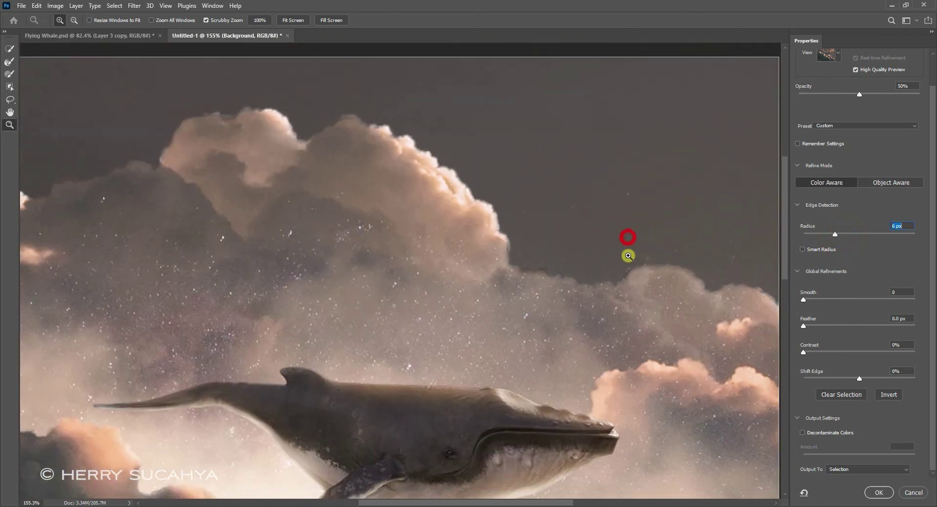
- Enable Decontaminate Colors at 100% and output the cloud selection as a New Layer with Layer Mask
left_click(816, 434)
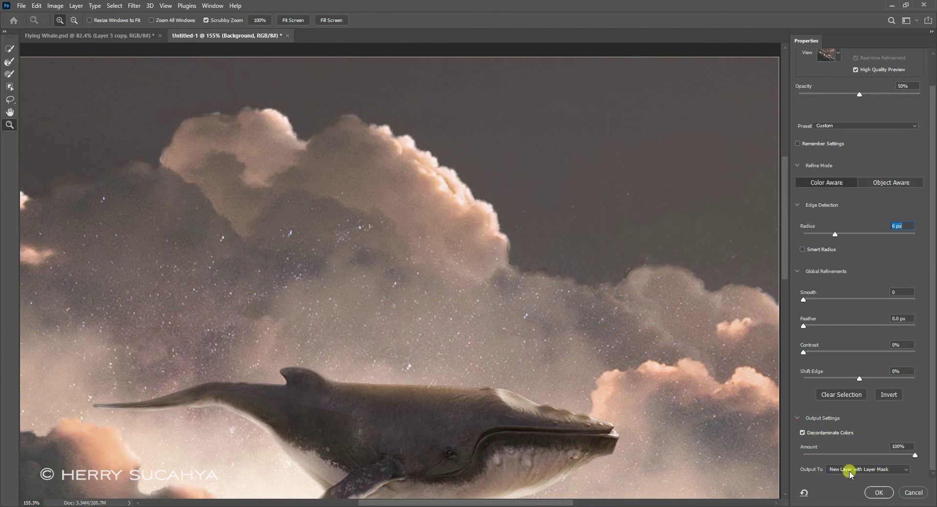
left_click(877, 493)
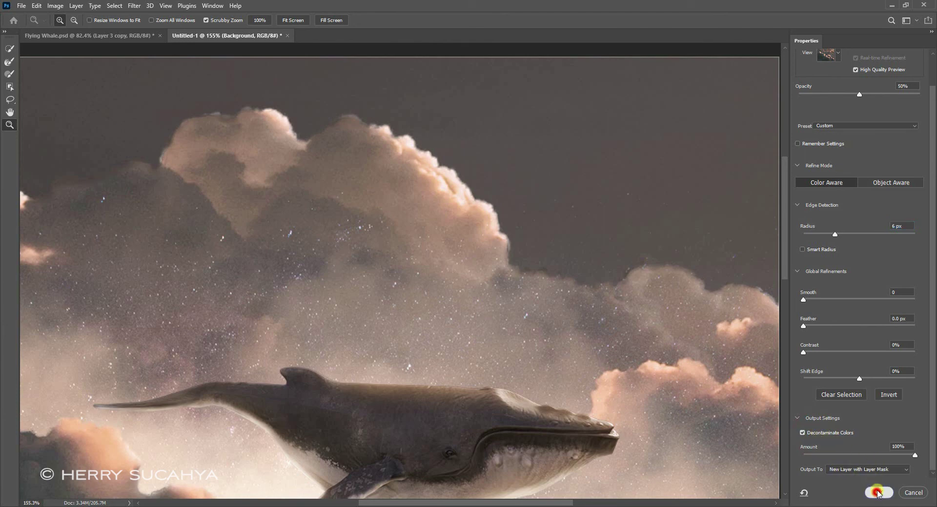
left_click(488, 180, "alt")
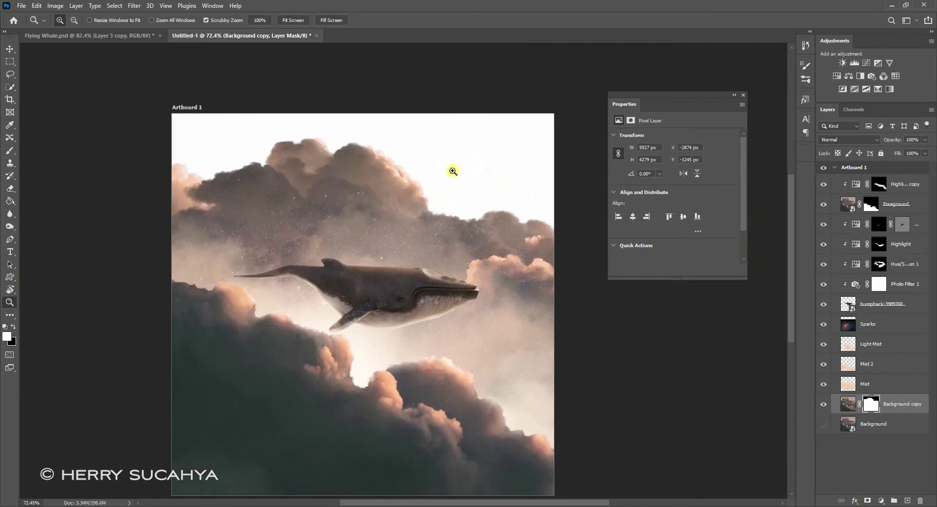
- Add a Solid Color fill layer directly above the Background layer, using the dark green sampled from the foreground clouds
left_click(881, 425)
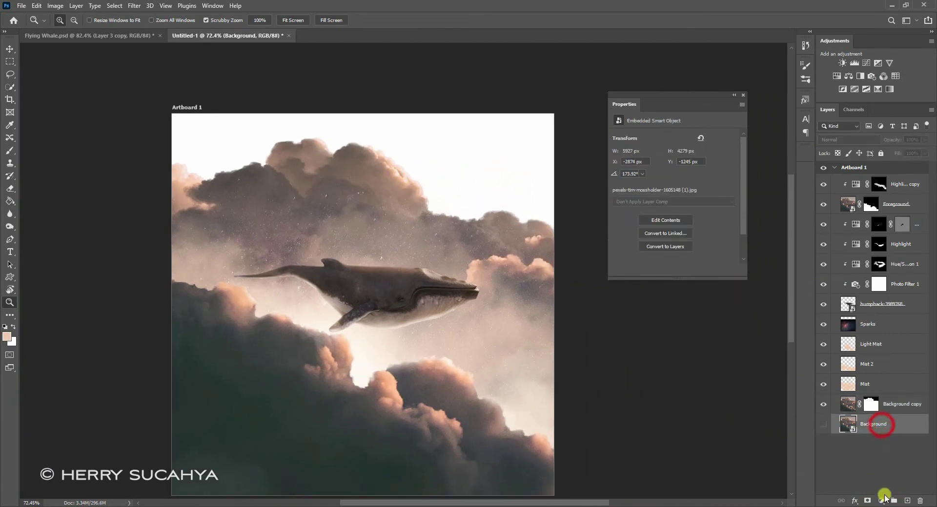
left_click(880, 501)
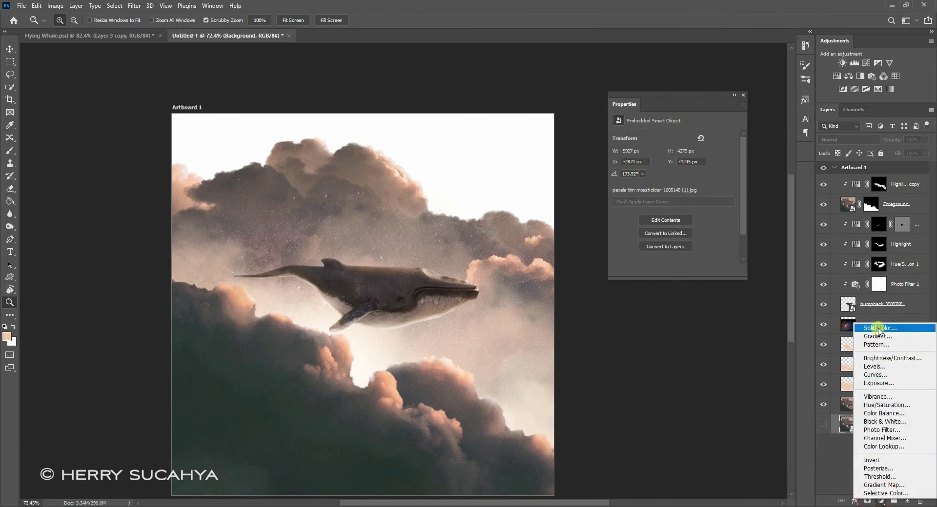
left_click(837, 438)
left_click(880, 502)
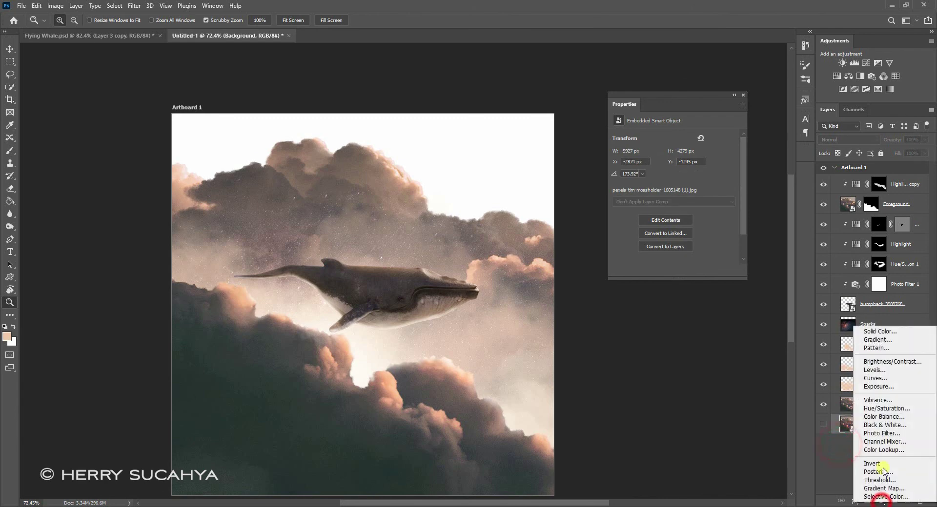
left_click(879, 332)
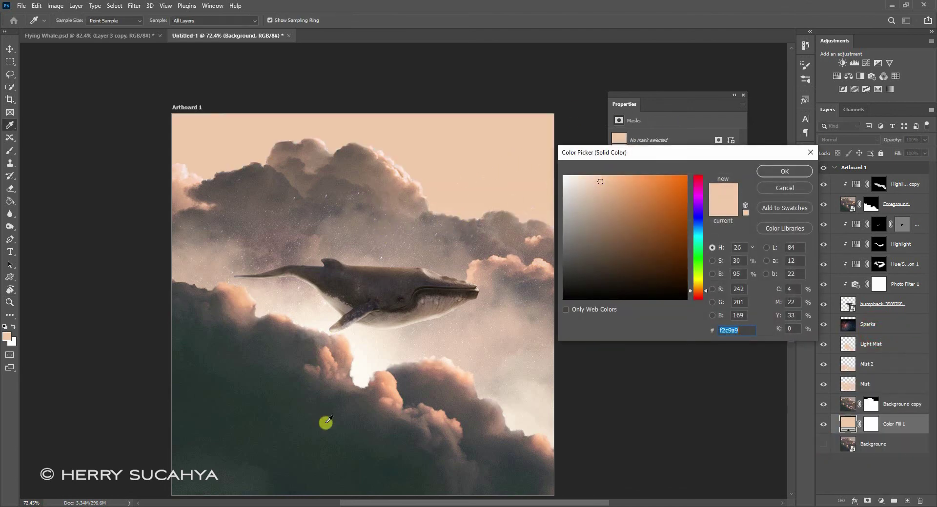
left_click(282, 427)
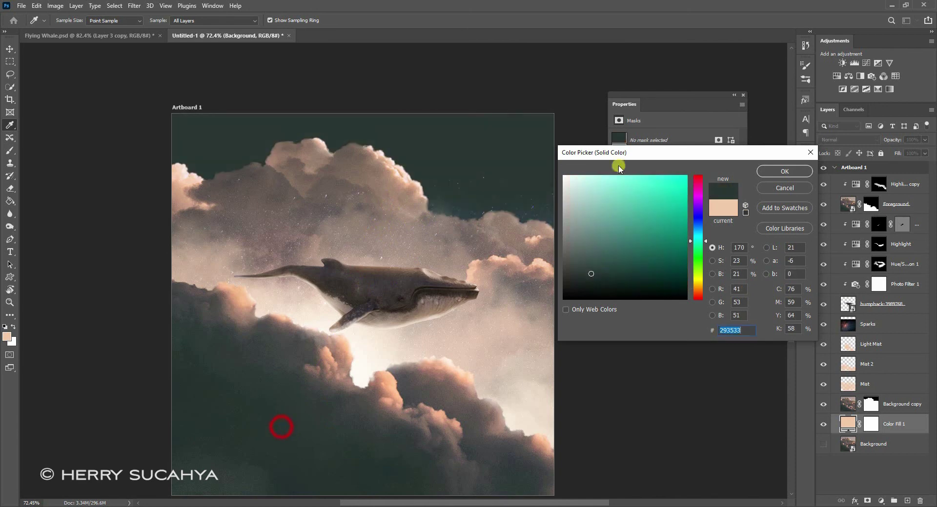
left_click(592, 258)
left_click(592, 263)
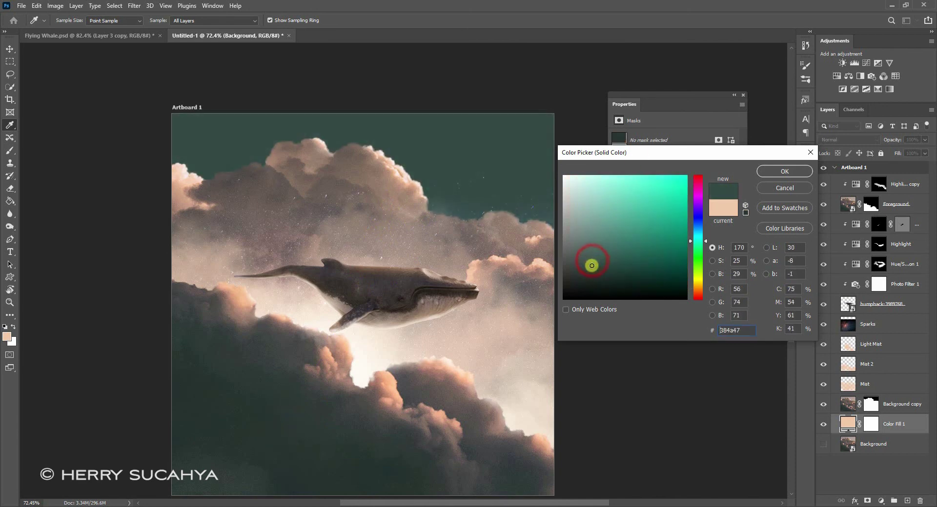
left_click(323, 449)
left_click(781, 172)
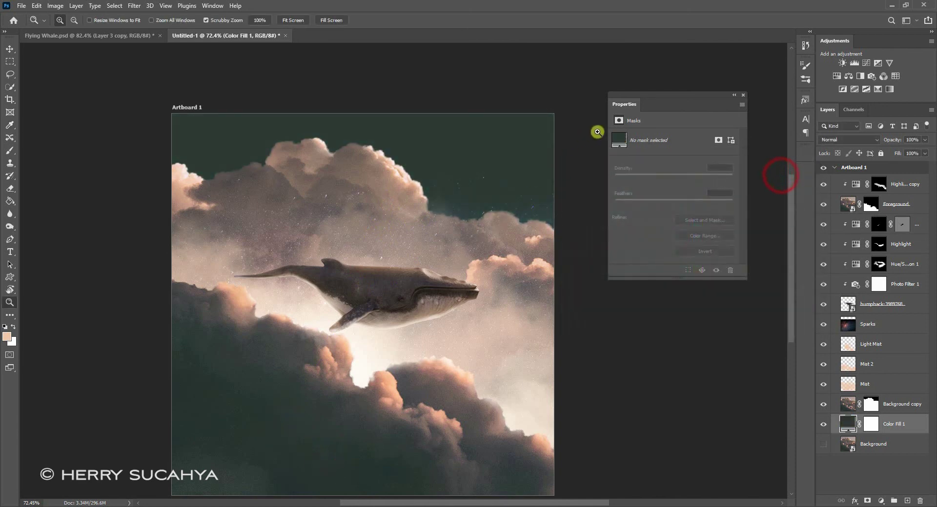
- Duplicate the Sparks layer between Background copy and Color Fill 1 and shift the copy up over the sky to X -386 px, Y -154 px
left_click_drag(421, 247, 413, 235)
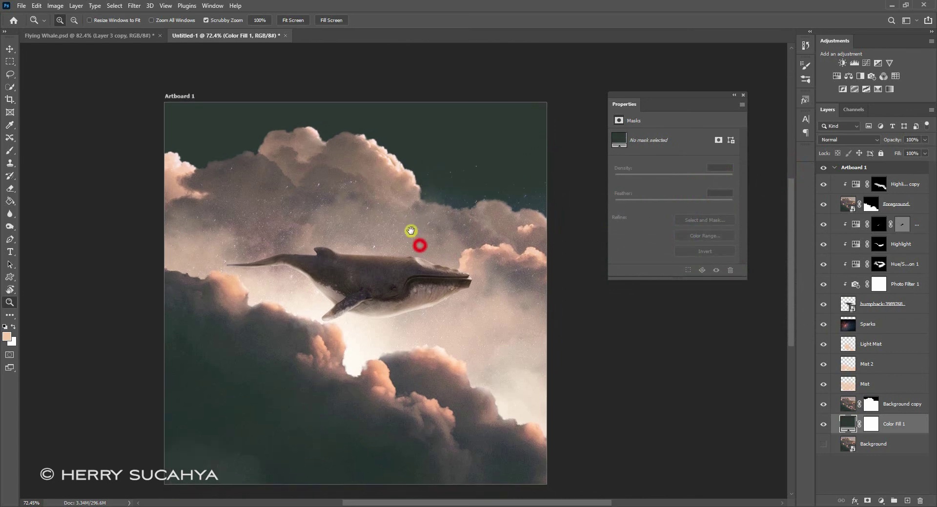
key("v")
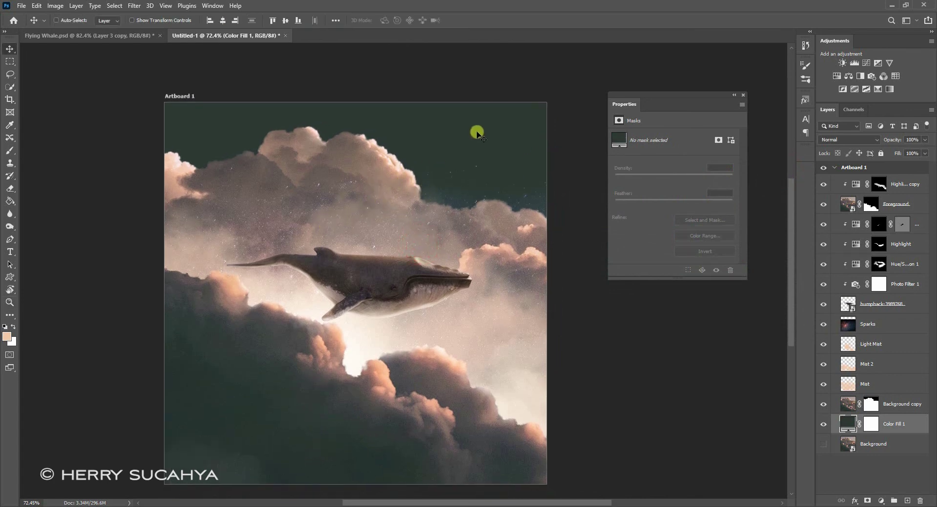
left_click(872, 328)
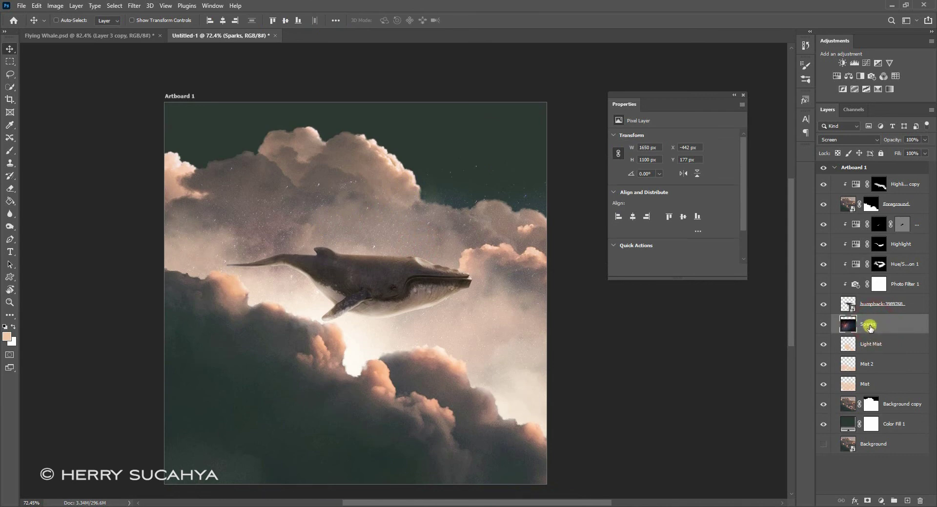
left_click_drag(870, 328, 872, 418)
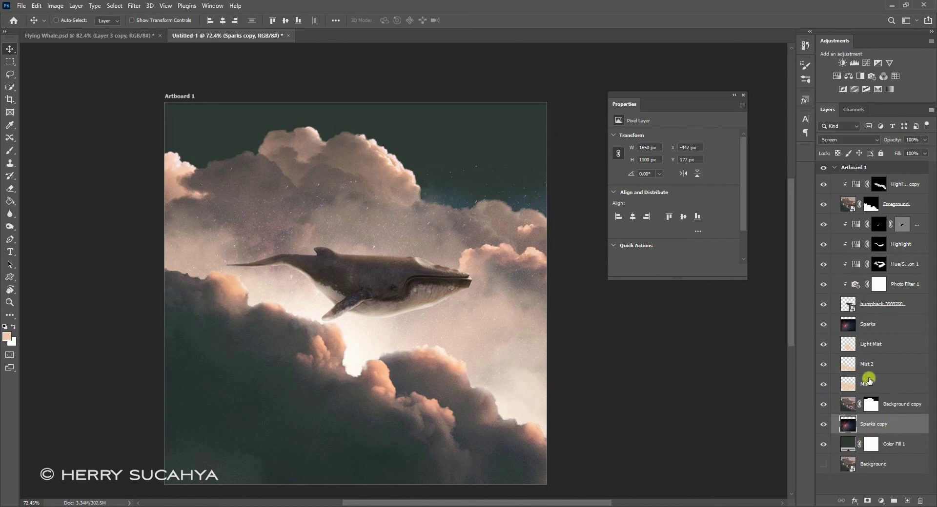
mouse_move(432, 323)
left_mouse_down()
mouse_move(442, 185)
mouse_move(452, 205)
left_mouse_up()
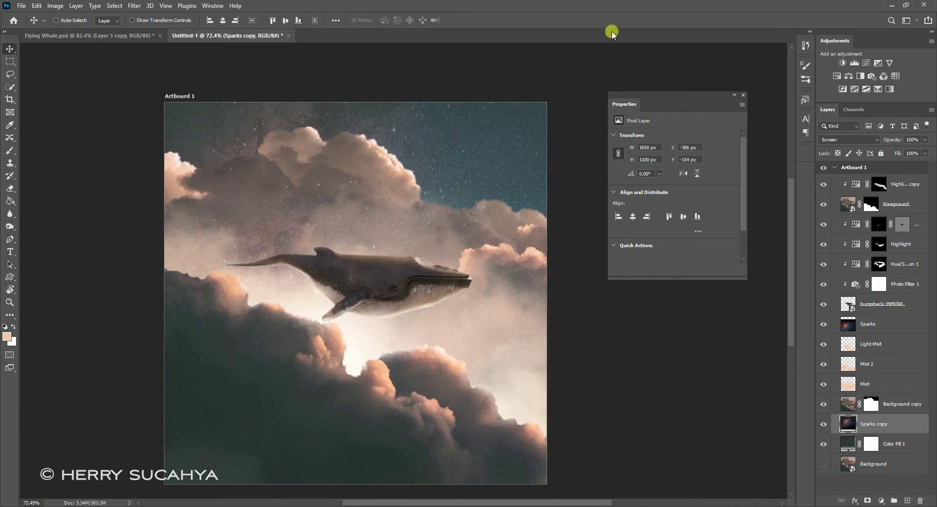
- Clip a Curves adjustment to Sparks copy, moving the black point inward and lowering the shadow and highlight points to darken the sky haze
left_click(865, 64)
left_click(677, 273)
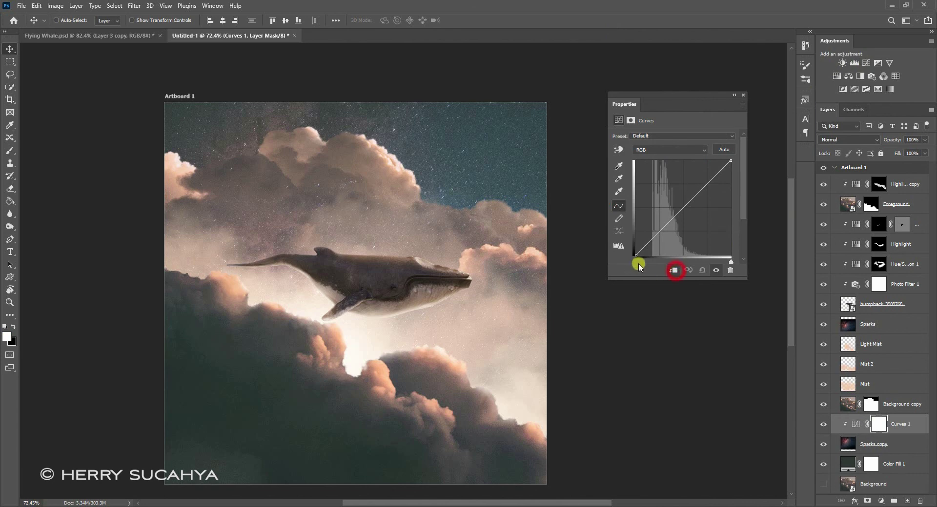
left_click_drag(635, 255, 642, 260)
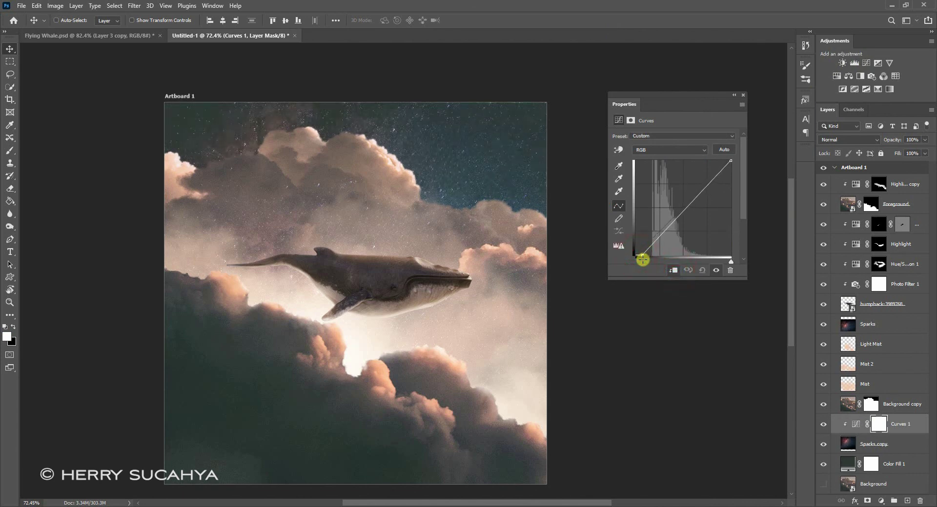
left_click_drag(708, 184, 707, 179)
left_click(667, 224)
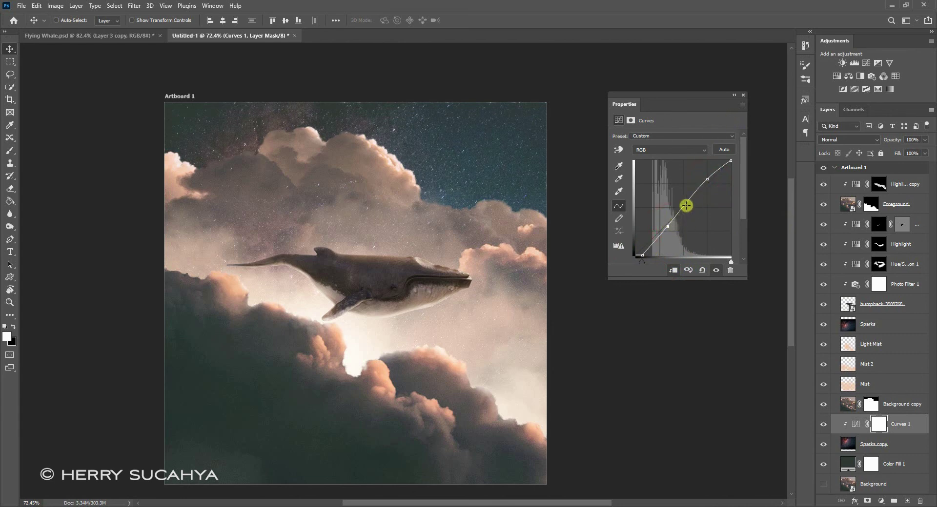
left_click_drag(707, 180, 708, 184)
left_click_drag(668, 226, 668, 231)
left_click(709, 185)
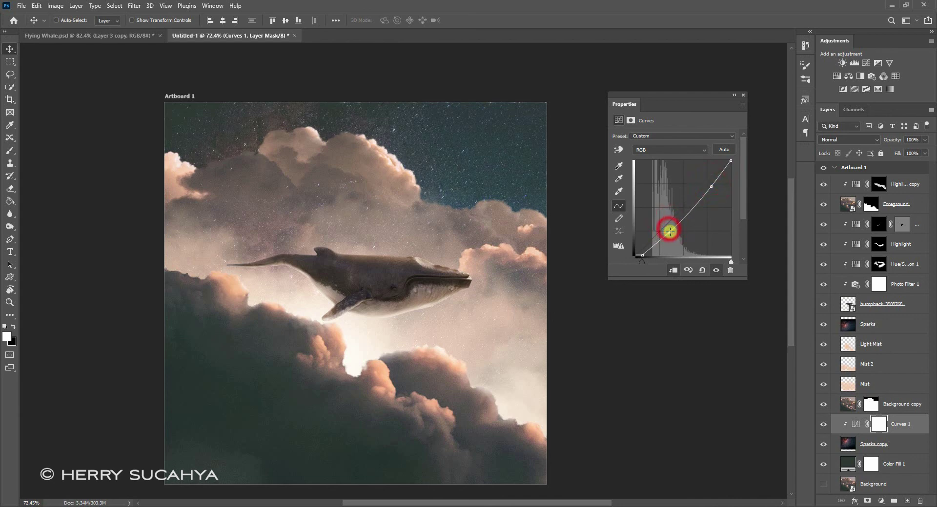
- Compare the whole composite with and without the Sparks copy layer and its clipped Curves adjustment
key("z")
left_click_drag(498, 205, 489, 182)
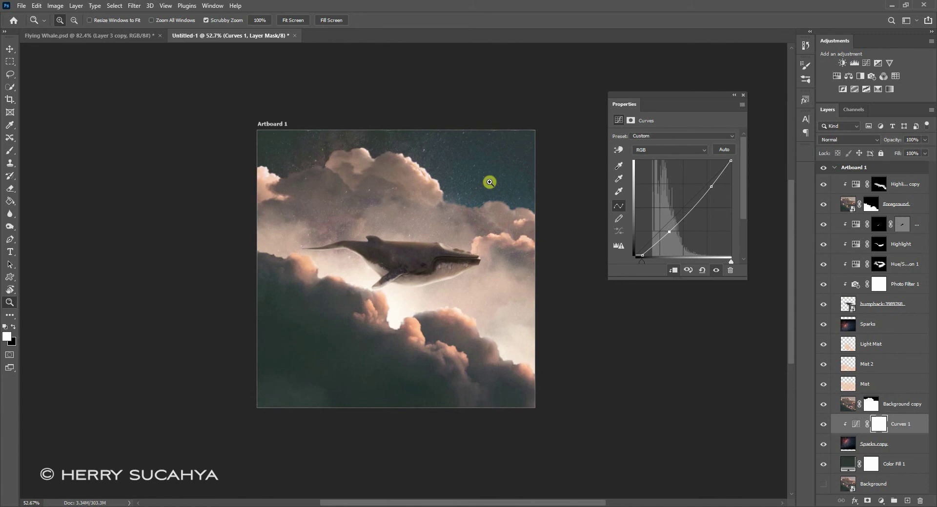
left_click(823, 442)
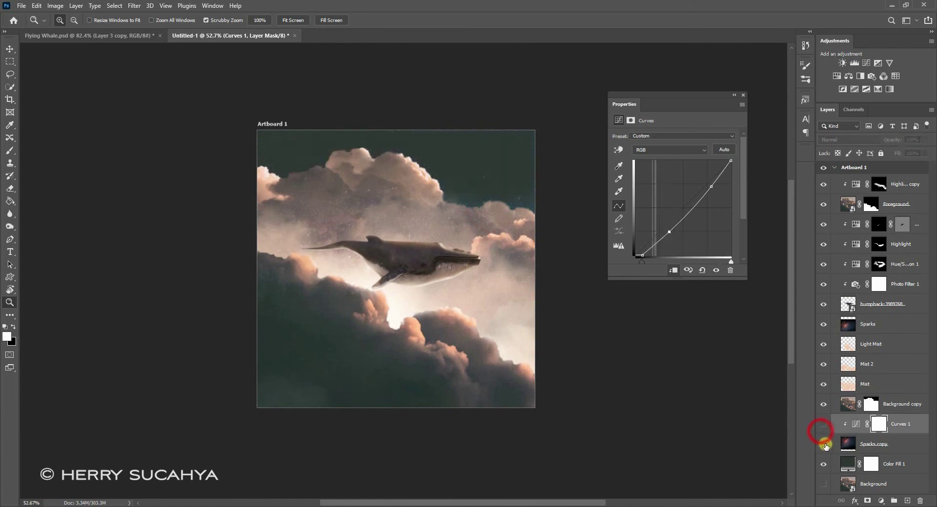
left_click(823, 443)
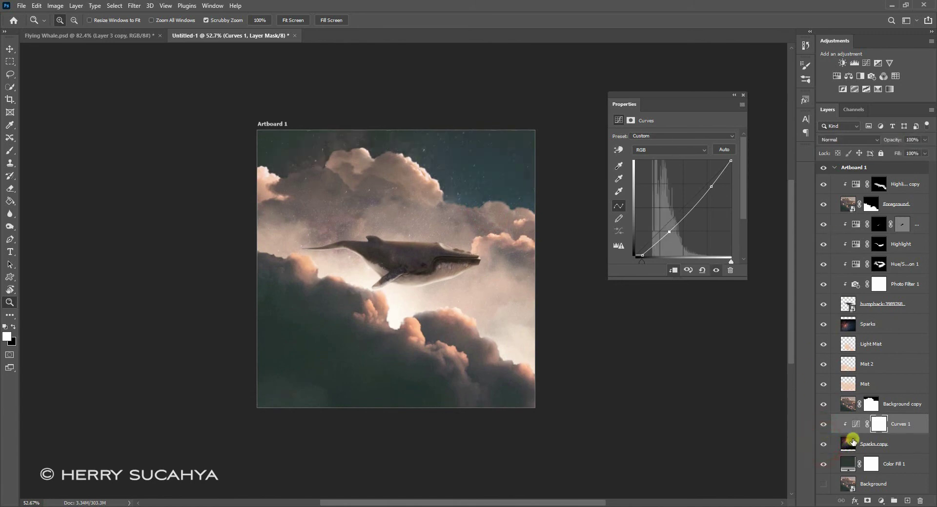
- Delete the upper point of the Curves 1 curve and pull the remaining middle point down and inward to darken the sky
left_click(855, 424)
left_click(711, 186)
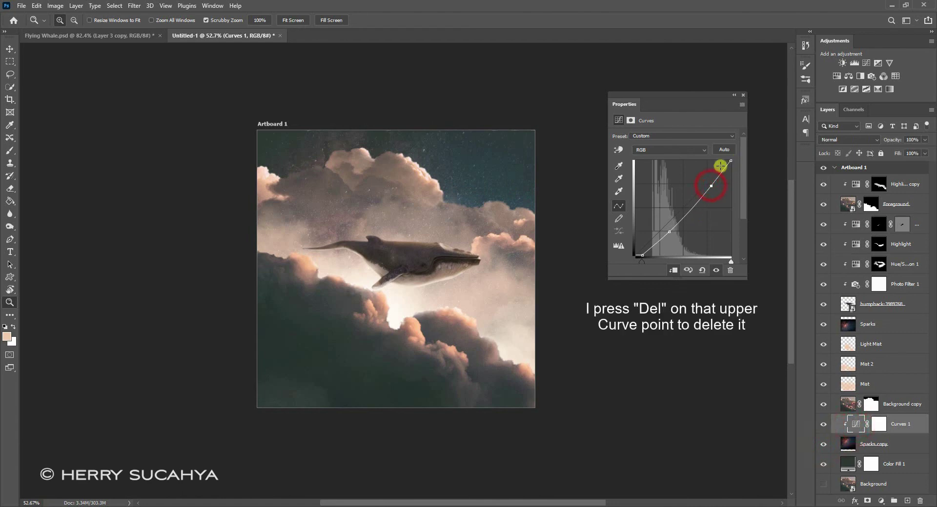
key("Delete")
left_click(668, 229)
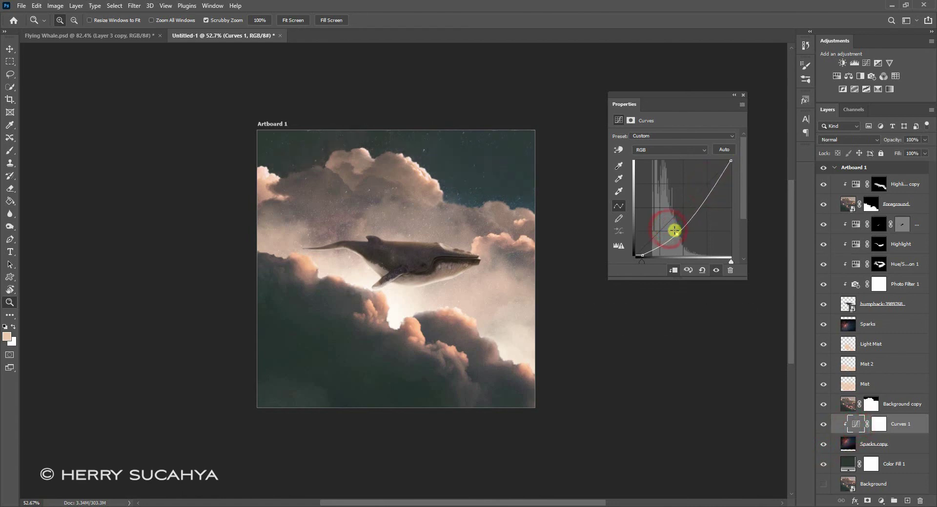
left_click_drag(674, 230, 677, 232)
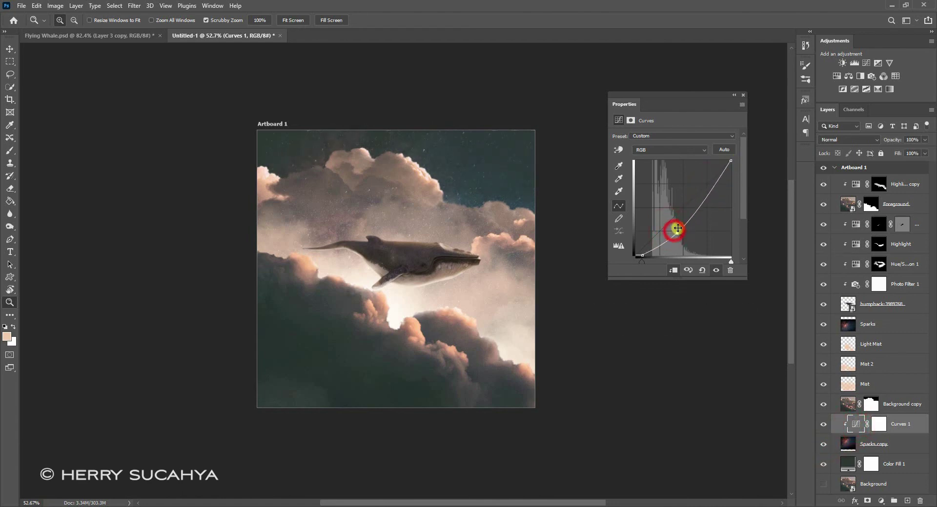
- Duplicate the original Sparks layer directly below itself and shift the copy down and across onto the clouds beneath the whale's head
mouse_move(458, 155)
left_mouse_down()
mouse_move(477, 142)
mouse_move(475, 157)
left_mouse_up()
left_click_drag(455, 288, 491, 149)
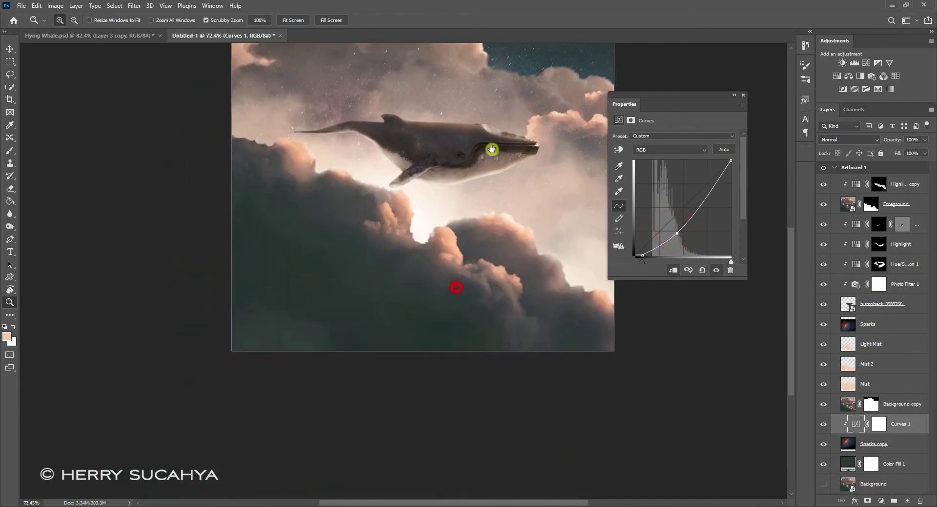
left_click_drag(490, 218, 462, 272)
key("v")
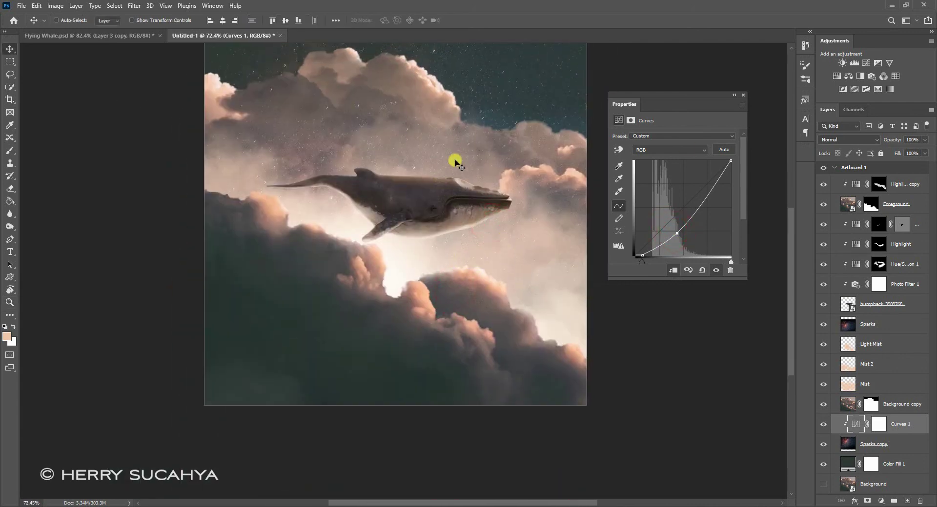
left_click(879, 329)
left_click_drag(868, 326, 873, 344)
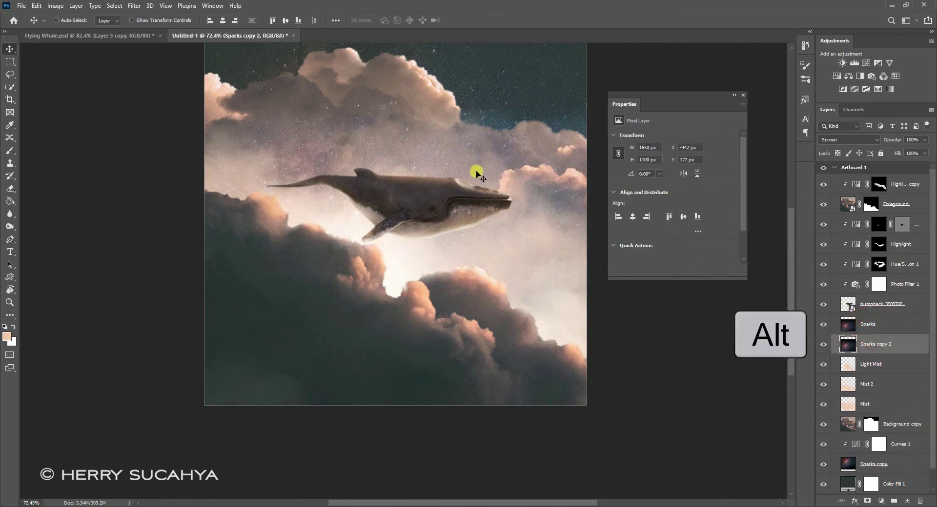
left_click_drag(393, 197, 519, 262)
left_click_drag(521, 263, 508, 237)
key("z")
key("v")
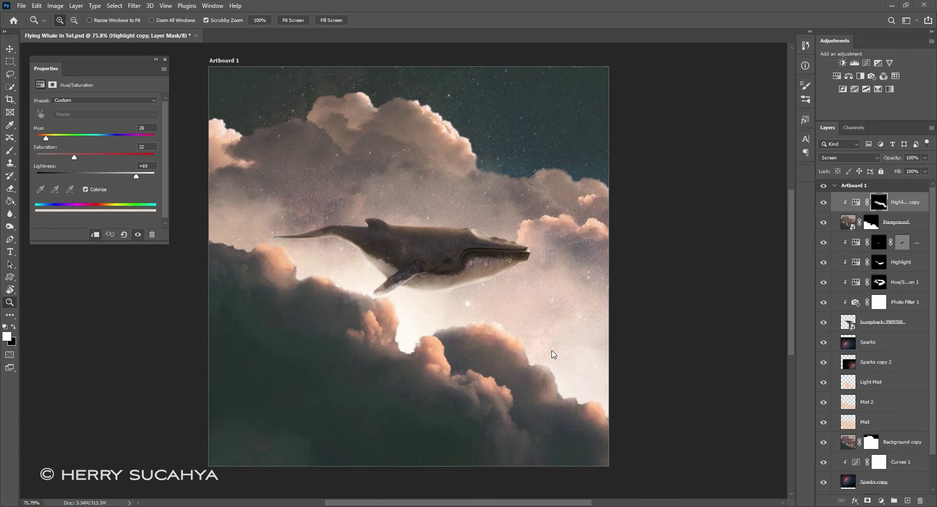
- Add a Color Balance adjustment above all layers, setting the Midtones Yellow–Blue value to +28 and fine-tuning Cyan–Red
left_click(849, 77)
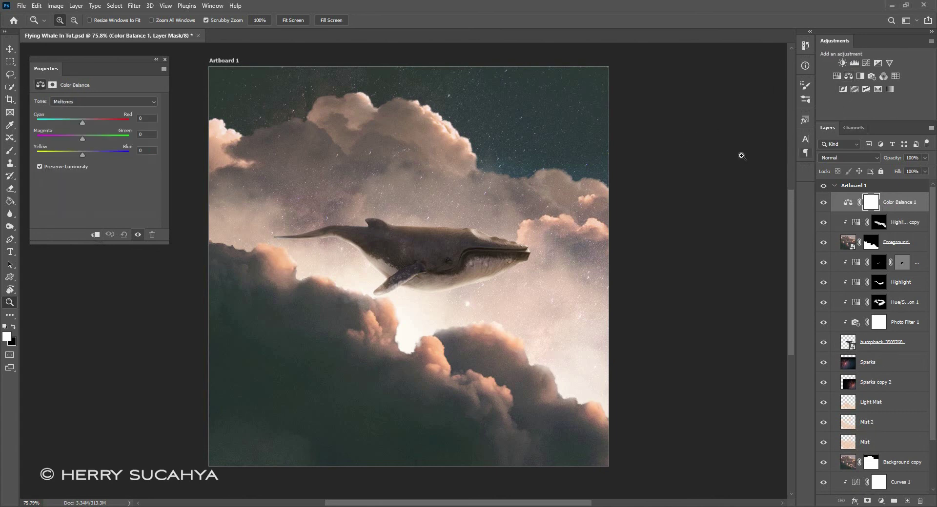
left_click_drag(92, 153, 95, 154)
left_click_drag(83, 122, 80, 121)
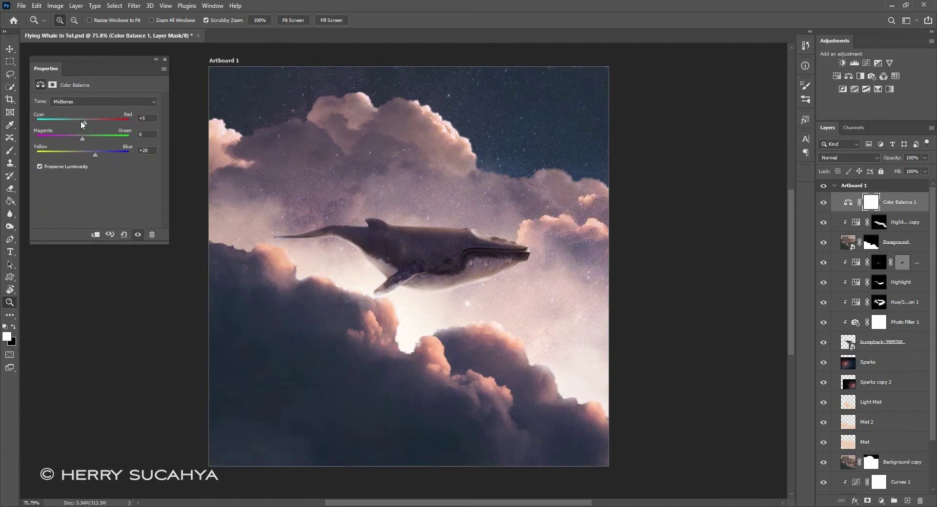
- Add a Color Lookup adjustment above Color Balance 1, try several 3D LUTs and choose FallColors.look
left_click(897, 76)
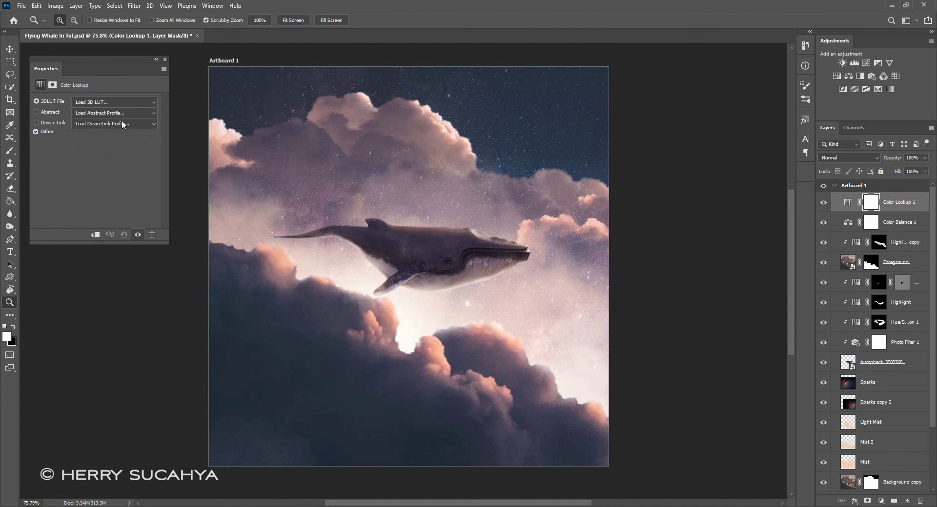
left_click(125, 102)
left_click(128, 188)
key("Down")
key("Down")
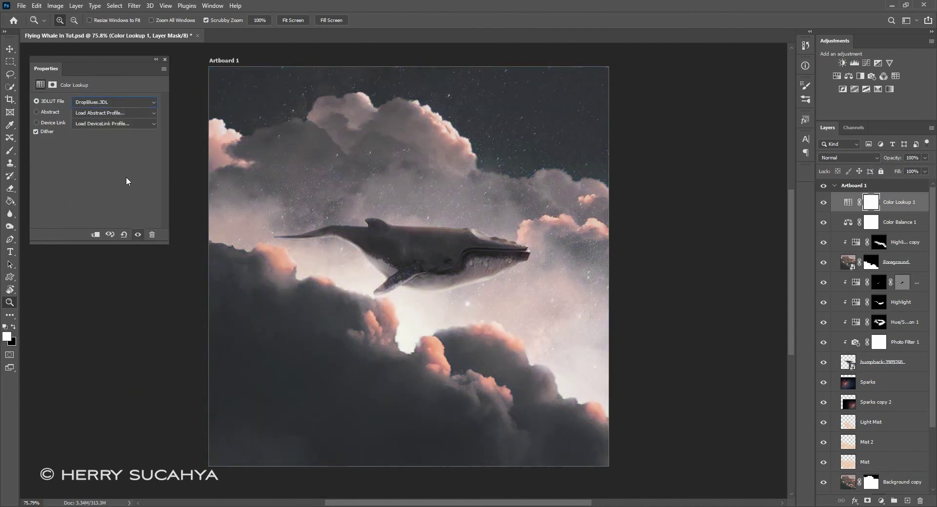
key("Down")
key("Down")
key("Down")
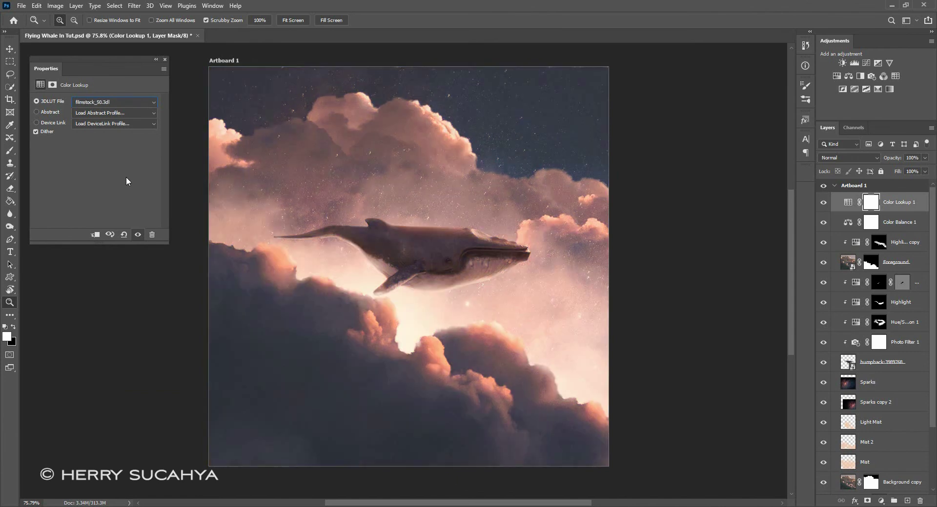
key("Up")
- Merge all visible layers into a new layer above Color Lookup 1 and convert it to a smart object
left_click(135, 8)
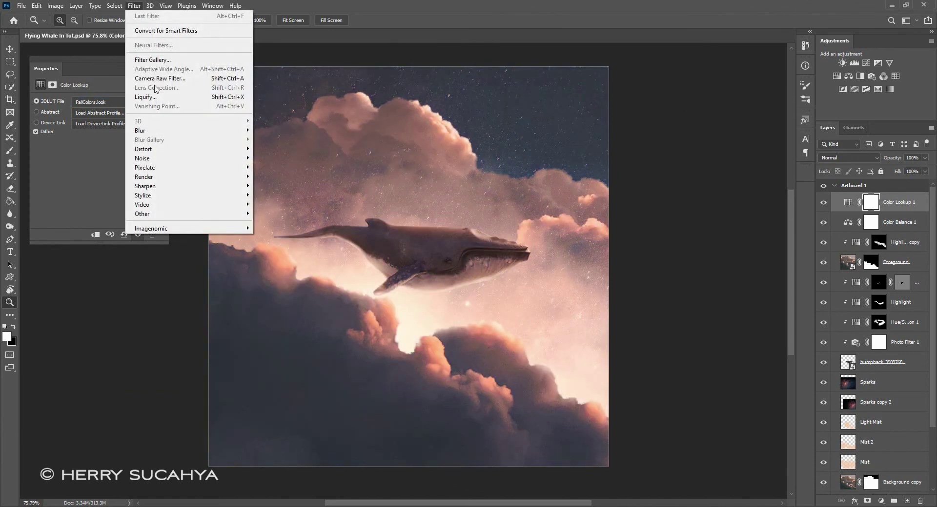
left_click(901, 208)
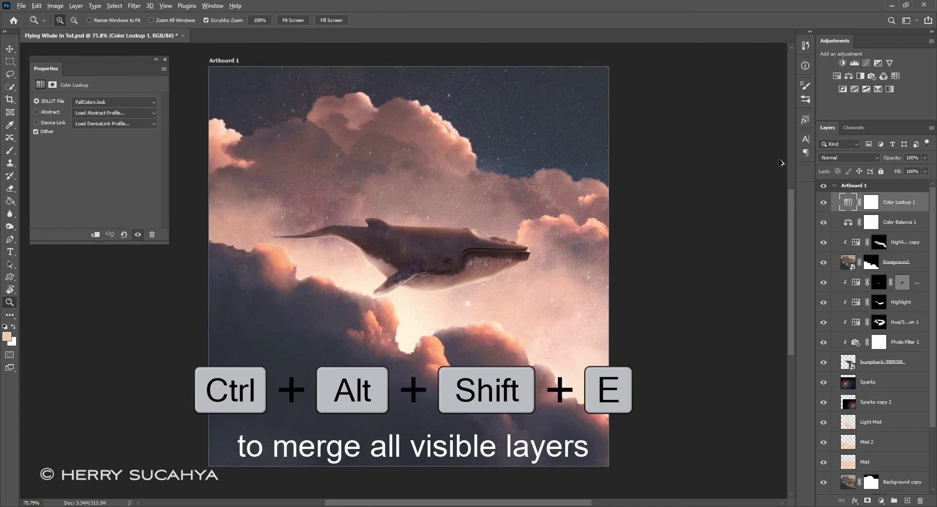
key("ctrl+alt+shift+e")
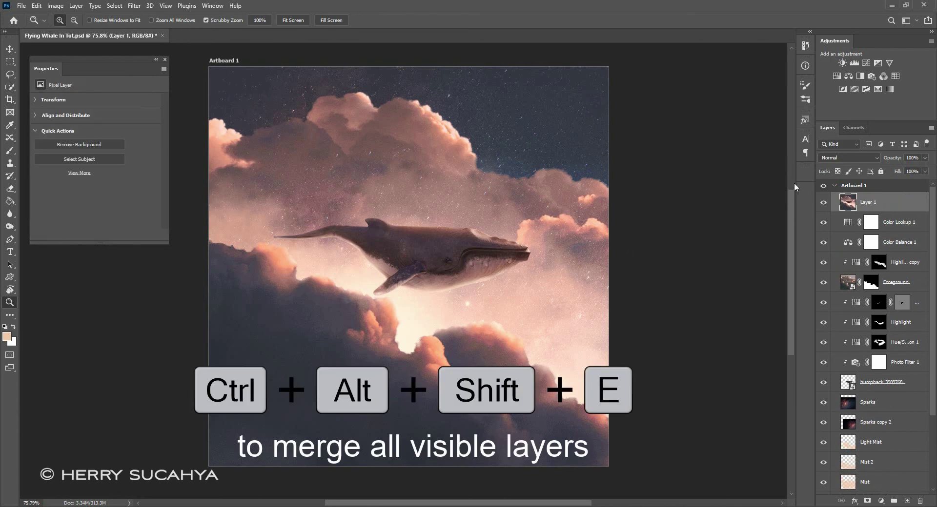
right_click(877, 203)
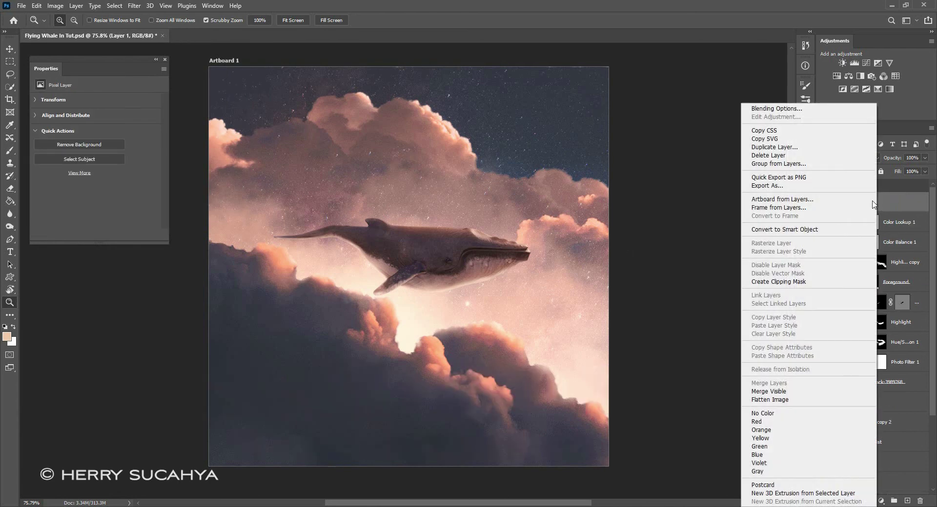
left_click(803, 230)
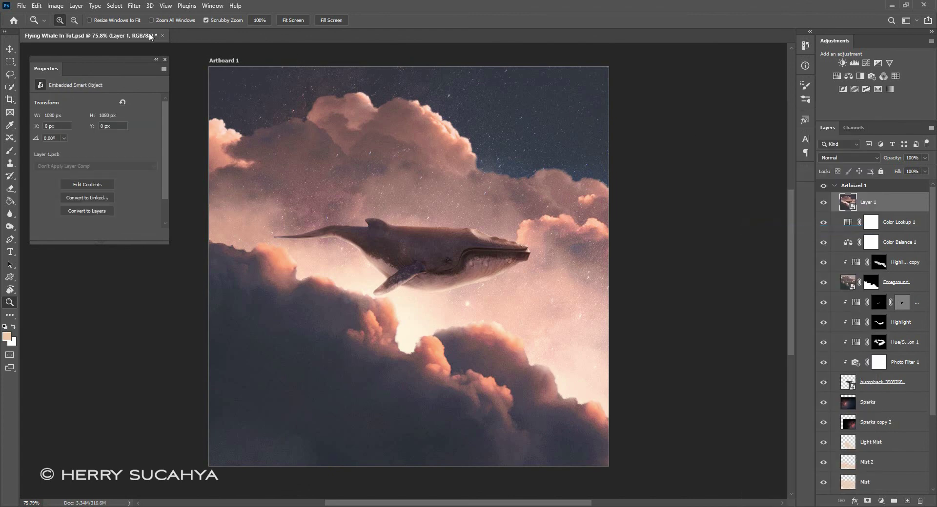
- Apply the Camera Raw Filter to the merged layer, setting the Basic Temperature to -6 and Tint to +4
left_click(134, 5)
left_click(163, 79)
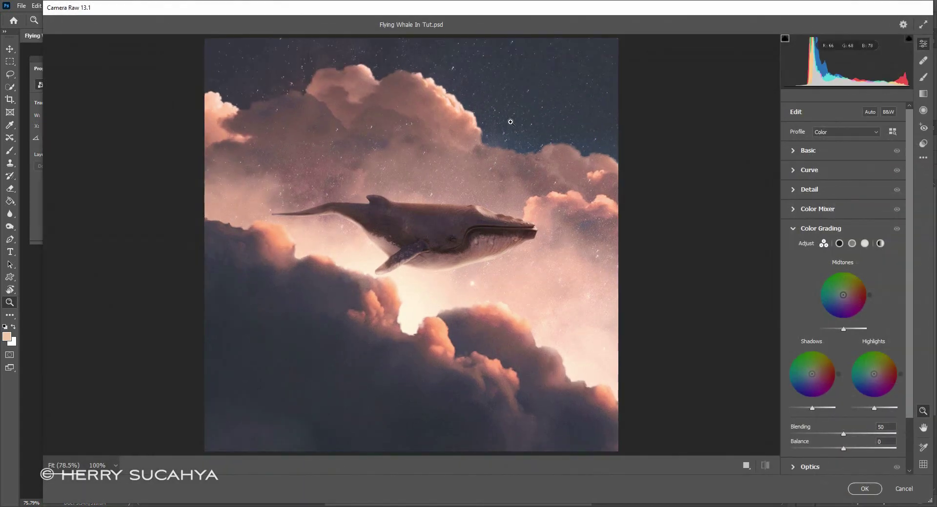
left_click(794, 152)
left_click(840, 189)
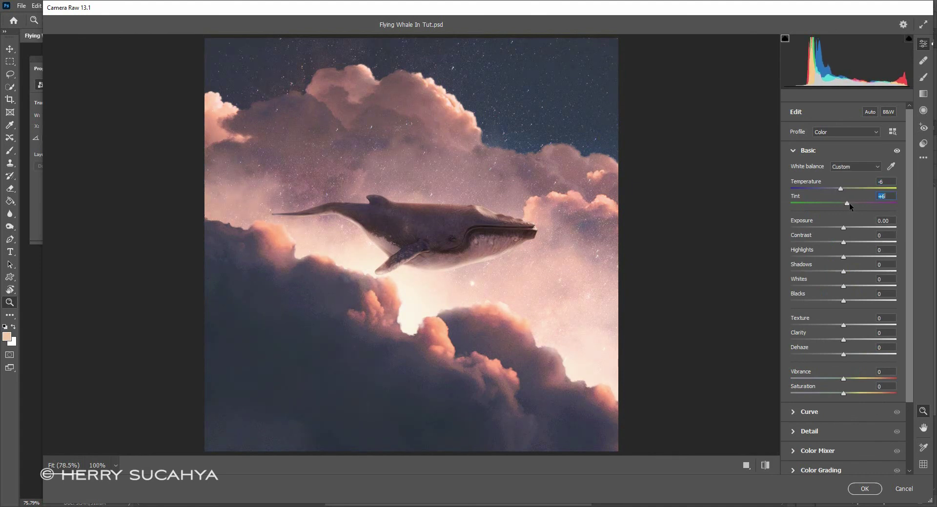
- Shift the Color Mixer hues, setting Oranges to -16 and Reds to +8
scroll(906, 204, "down", 3)
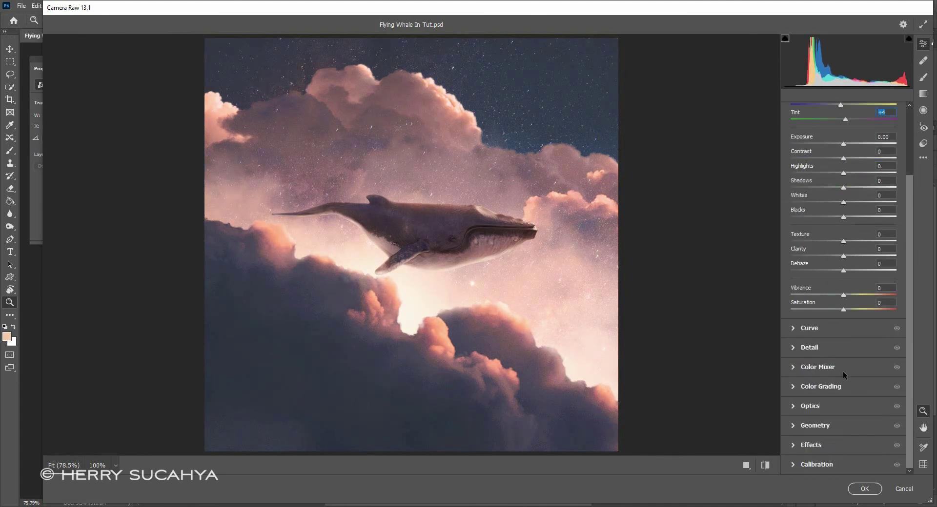
left_click(794, 368)
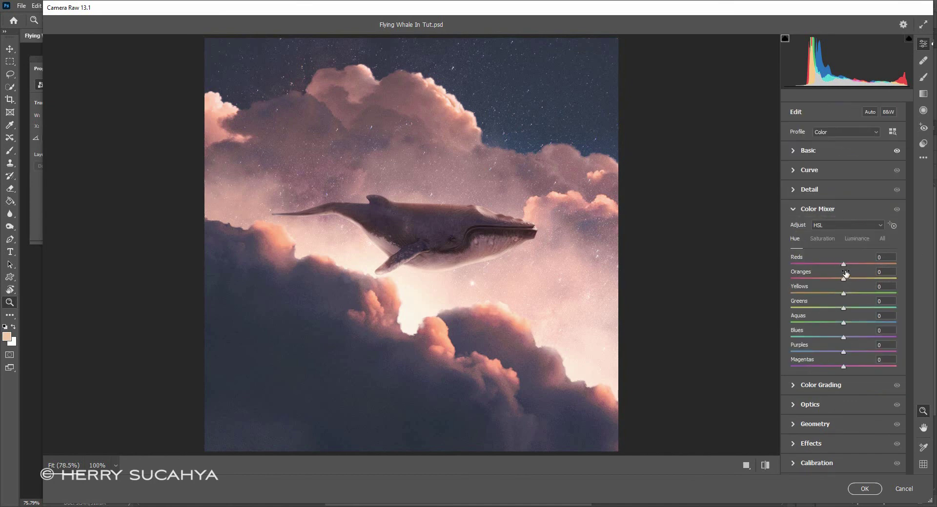
left_click_drag(844, 264, 848, 264)
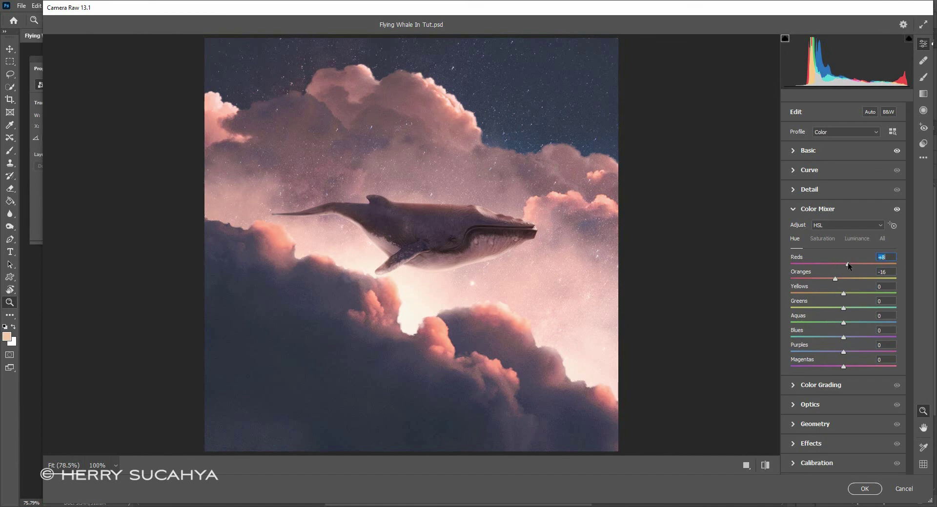